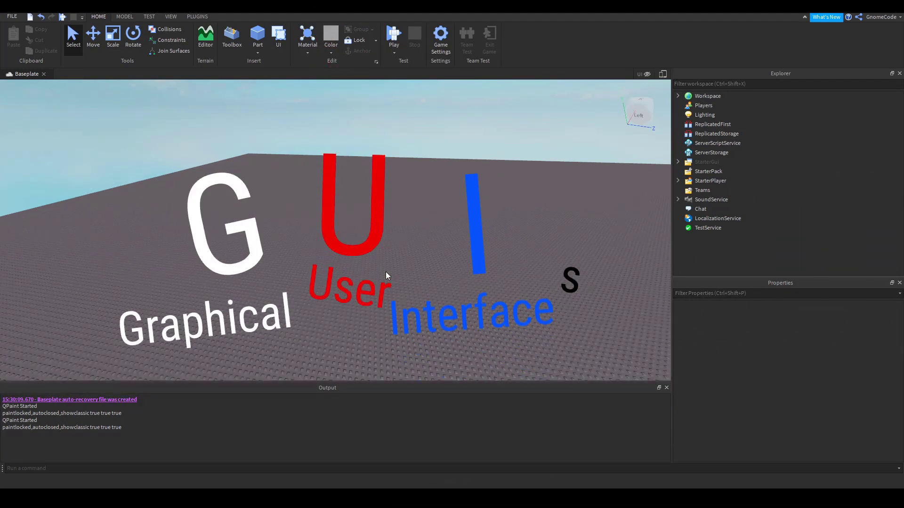
# Start a play test of the baseplate and walk the character around, tilting the camera lower
pyautogui.click(393, 37)
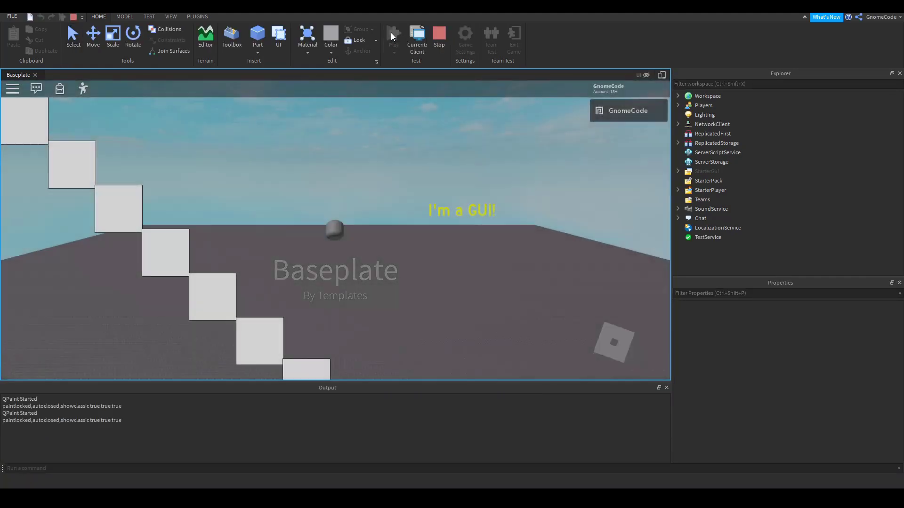
pyautogui.press('s')
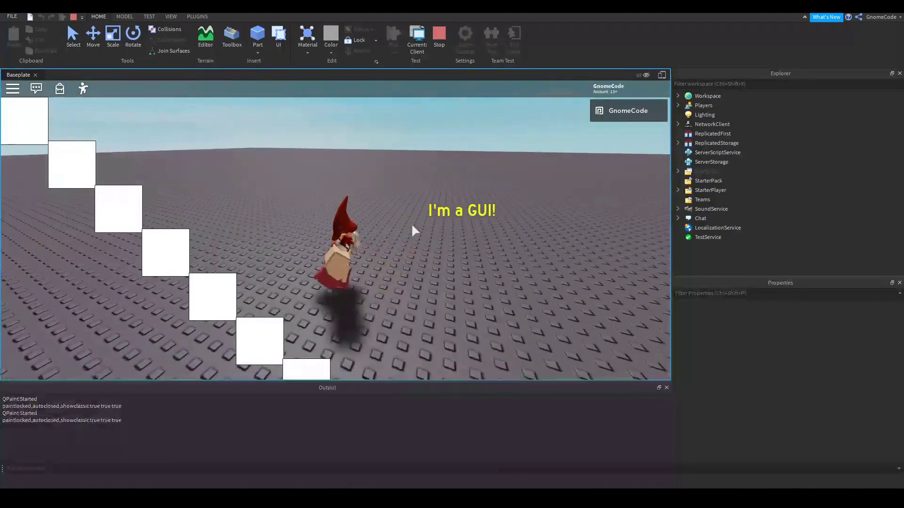
pyautogui.scroll(-3, 400, 208)
pyautogui.press('a')
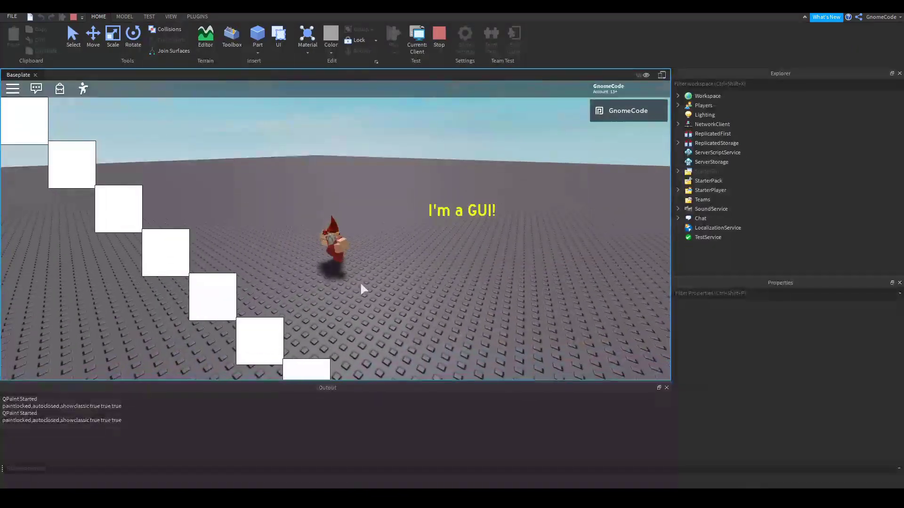
pyautogui.moveTo(473, 275); pyautogui.dragTo(474, 276, button='right')
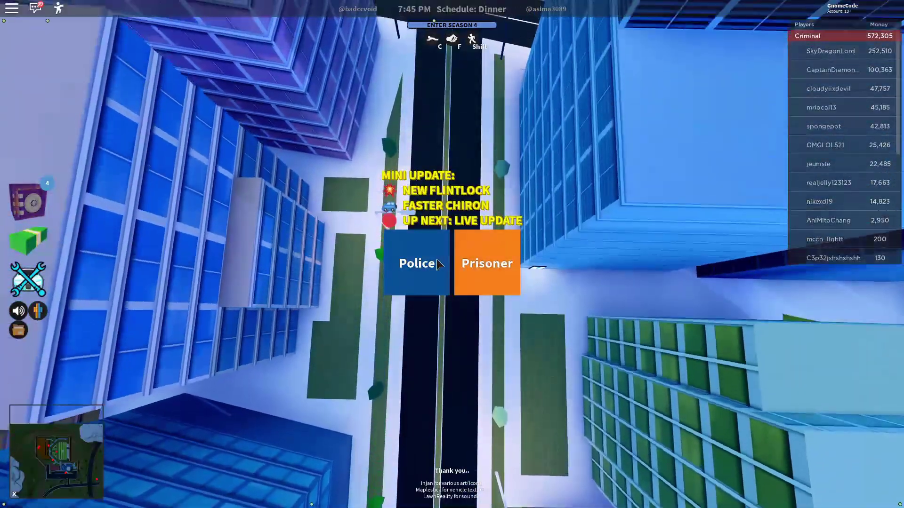
pyautogui.click(430, 280)
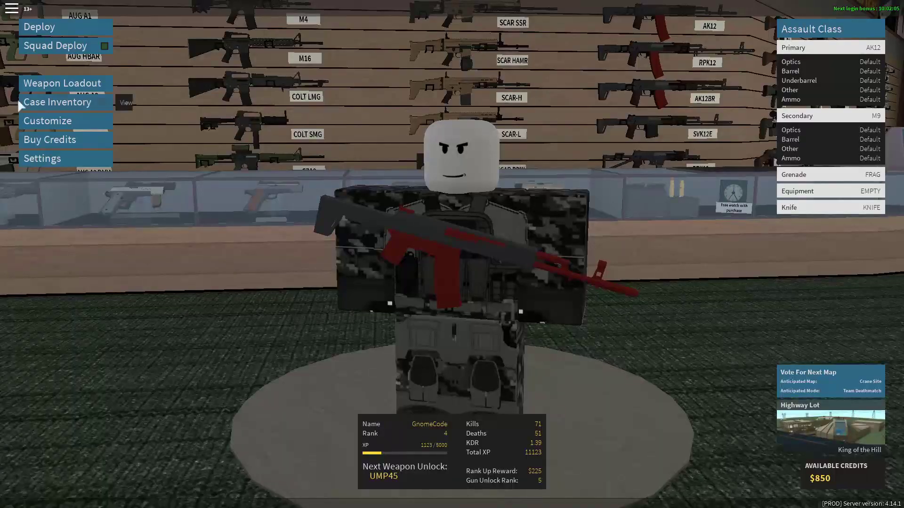
pyautogui.click(60, 82)
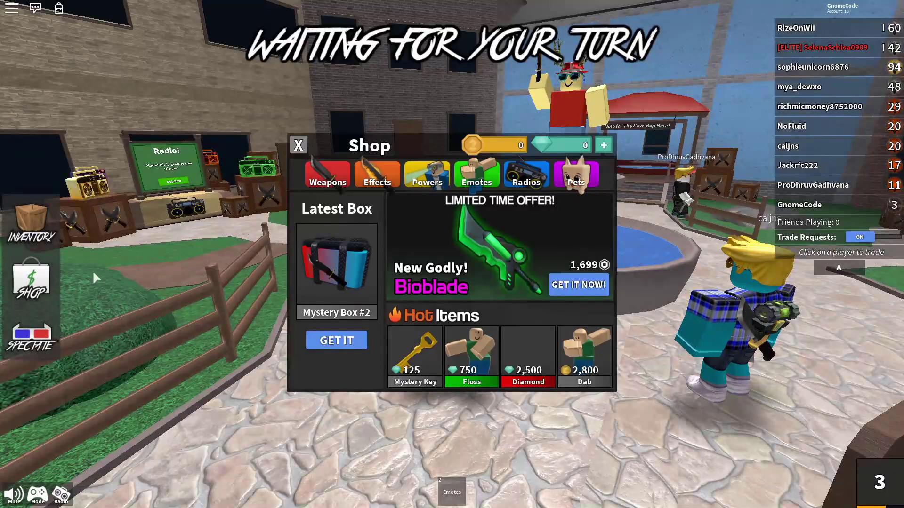
pyautogui.click(427, 175)
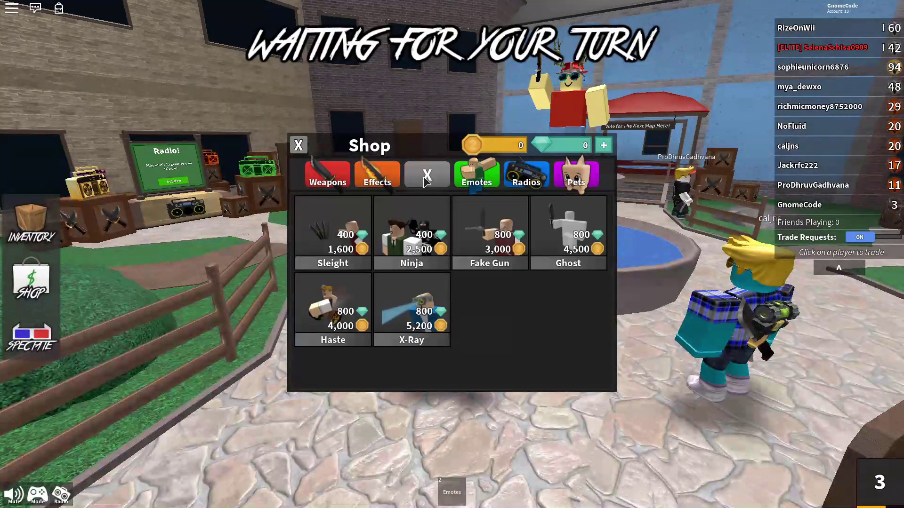
pyautogui.click(480, 175)
pyautogui.click(525, 175)
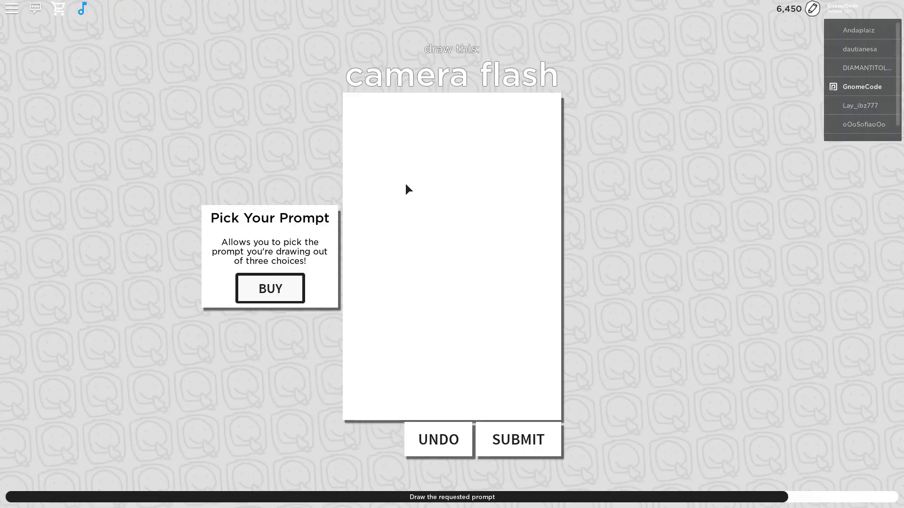
pyautogui.moveTo(405, 185)
pyautogui.mouseDown()
pyautogui.moveTo(396, 225)
pyautogui.moveTo(484, 246)
pyautogui.moveTo(500, 226)
pyautogui.moveTo(465, 191)
pyautogui.mouseUp()
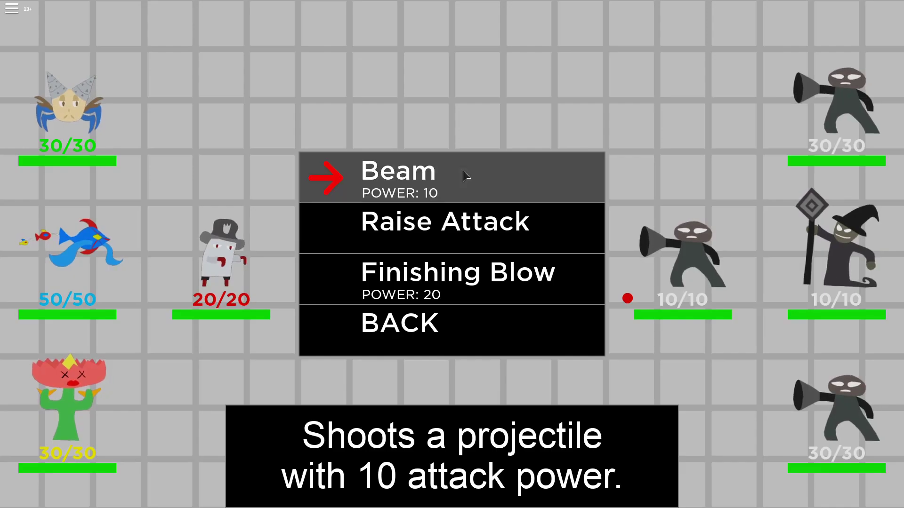
pyautogui.click(463, 172)
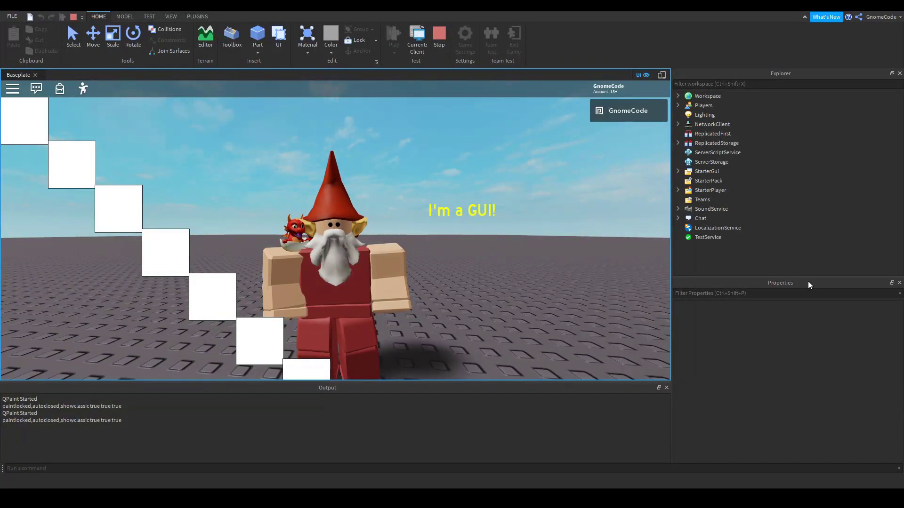
# Stop the play test and delete the old ScreenGui from StarterGui
pyautogui.click(435, 33)
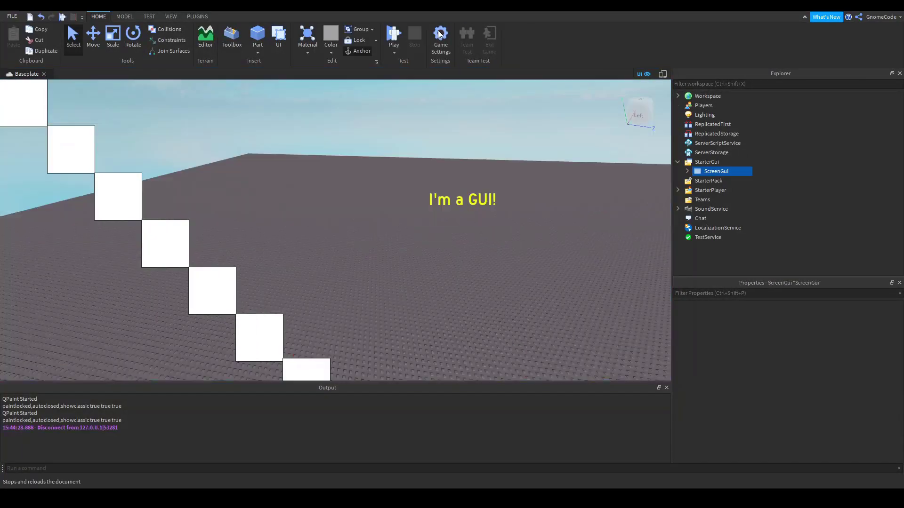
pyautogui.press('Delete')
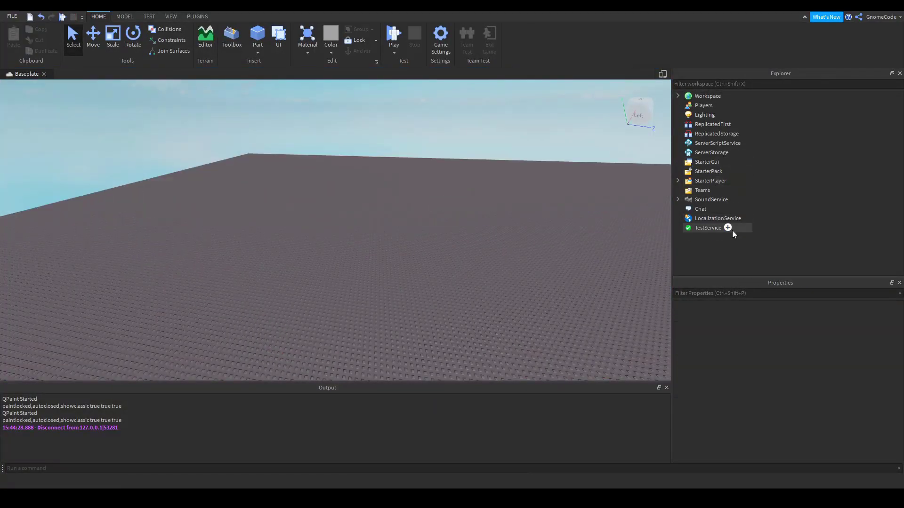
pyautogui.hotkey('ctrl', 'z')
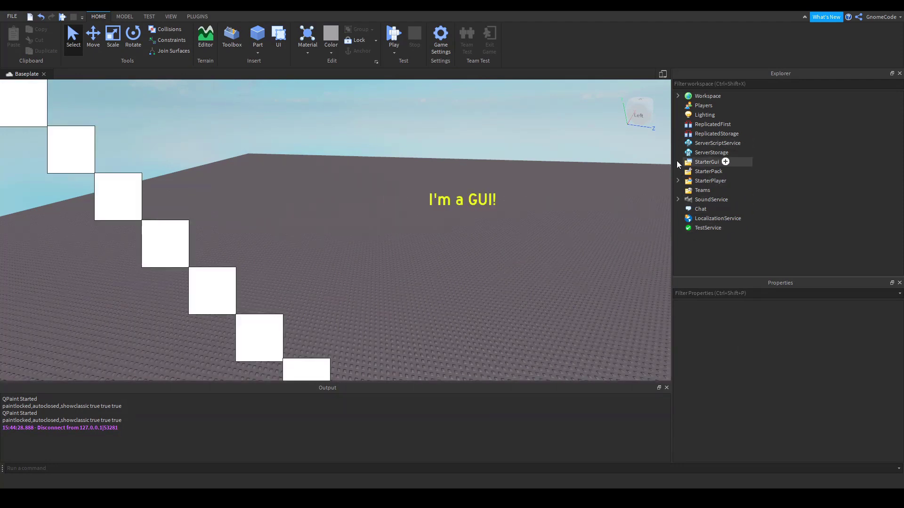
pyautogui.click(706, 163)
pyautogui.click(704, 171)
pyautogui.press('Delete')
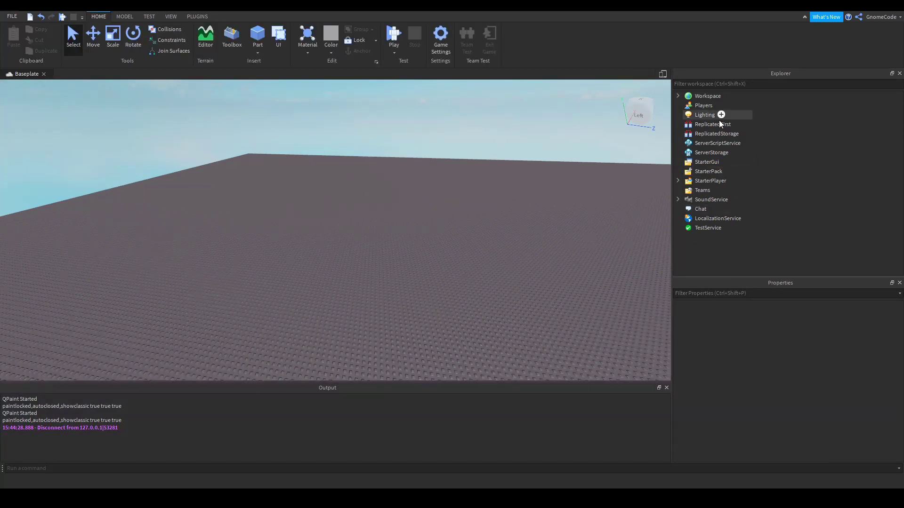
# Insert block parts into Workspace and duplicate them into a tall stacked column
pyautogui.click(708, 97)
pyautogui.scroll(5, 382, 217)
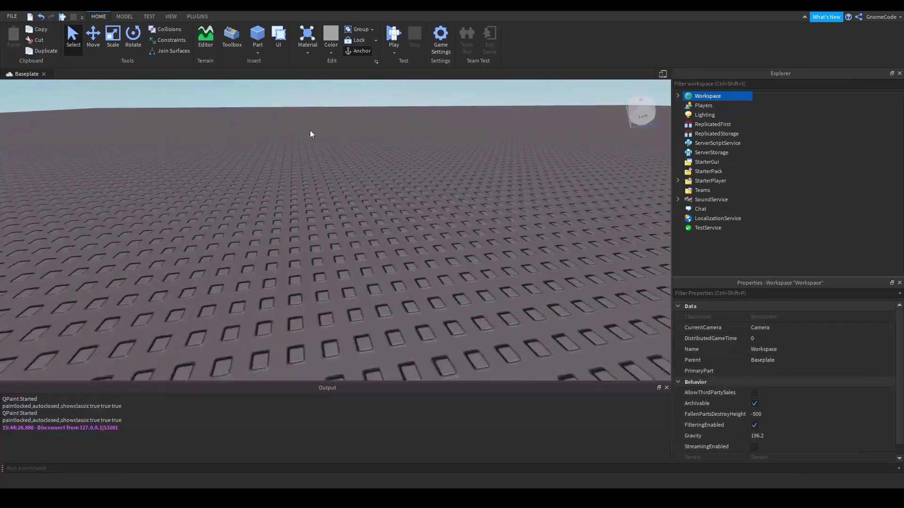
pyautogui.click(258, 37)
pyautogui.scroll(-5, 424, 273)
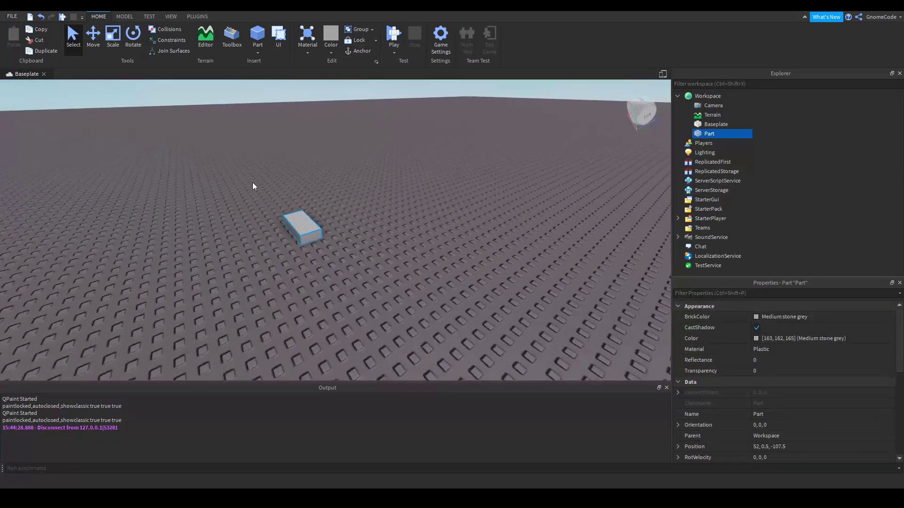
pyautogui.click(262, 35)
pyautogui.hotkey('ctrl', 'd')
pyautogui.hotkey('ctrl', 'd')
pyautogui.hotkey('ctrl', 'd')
pyautogui.hotkey('ctrl', 'd')
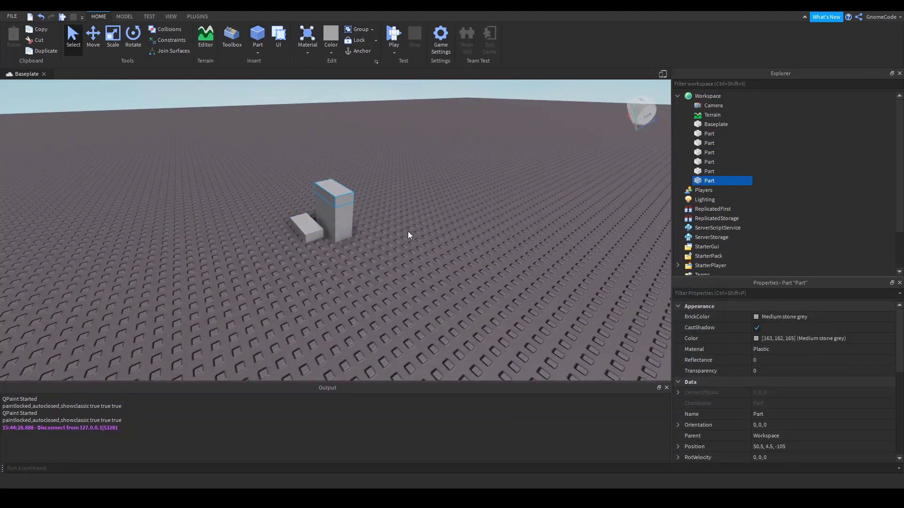
pyautogui.click(407, 231)
# Select the six stacked parts, delete them, and collapse Workspace
pyautogui.click(708, 96)
pyautogui.moveTo(778, 101); pyautogui.dragTo(687, 166)
pyautogui.moveTo(432, 156); pyautogui.dragTo(228, 300)
pyautogui.press('Delete')
pyautogui.click(707, 96)
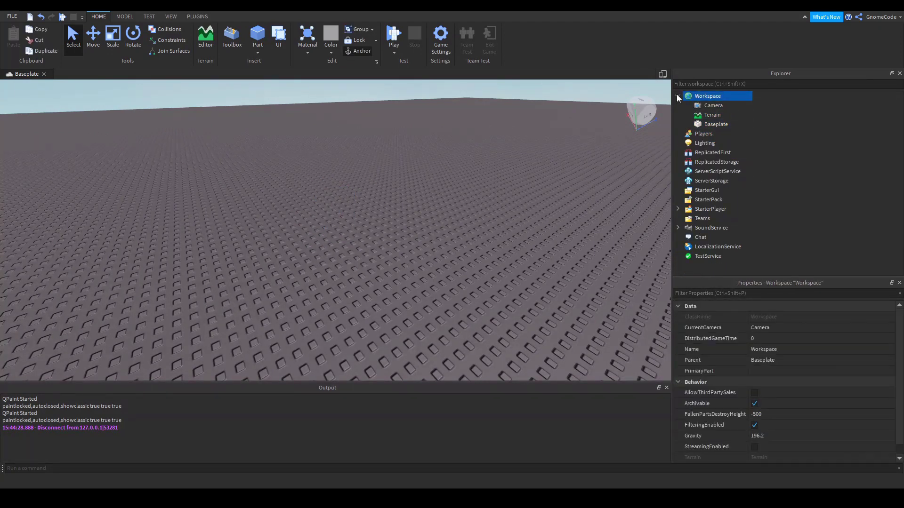
pyautogui.click(678, 96)
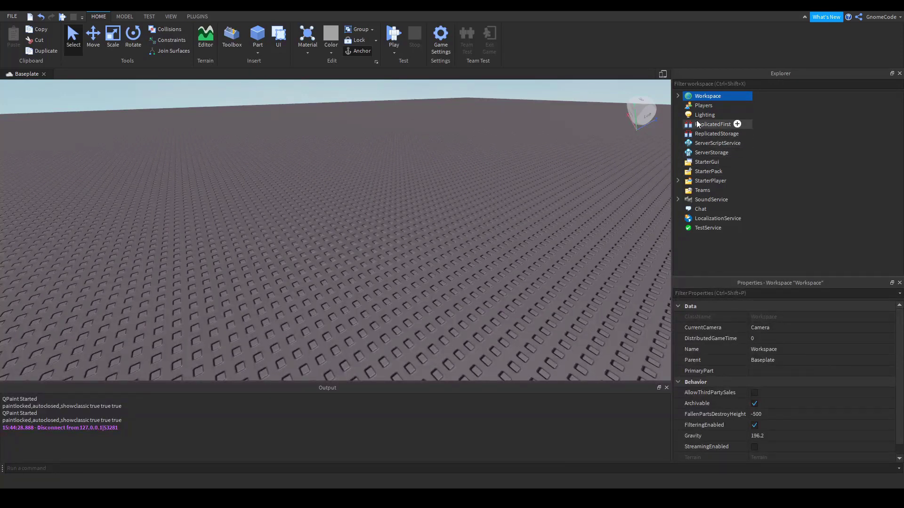
# Insert a new ScreenGui into StarterGui
pyautogui.click(694, 164)
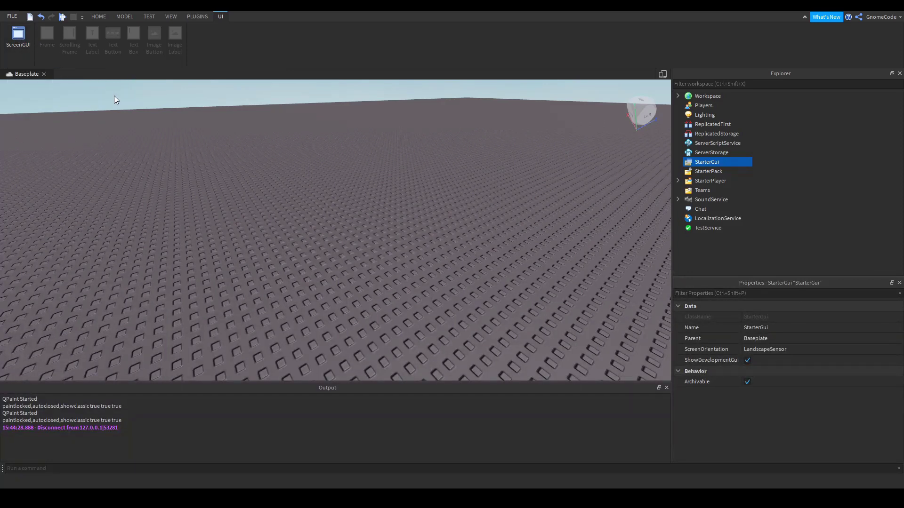
pyautogui.click(20, 34)
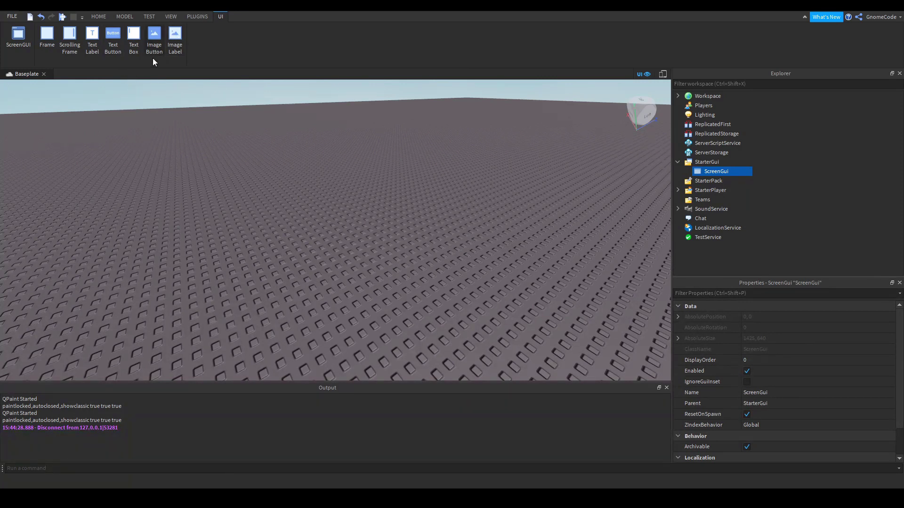
# Add a TextLabel to the ScreenGui and drag it around near the screen centre
pyautogui.click(92, 35)
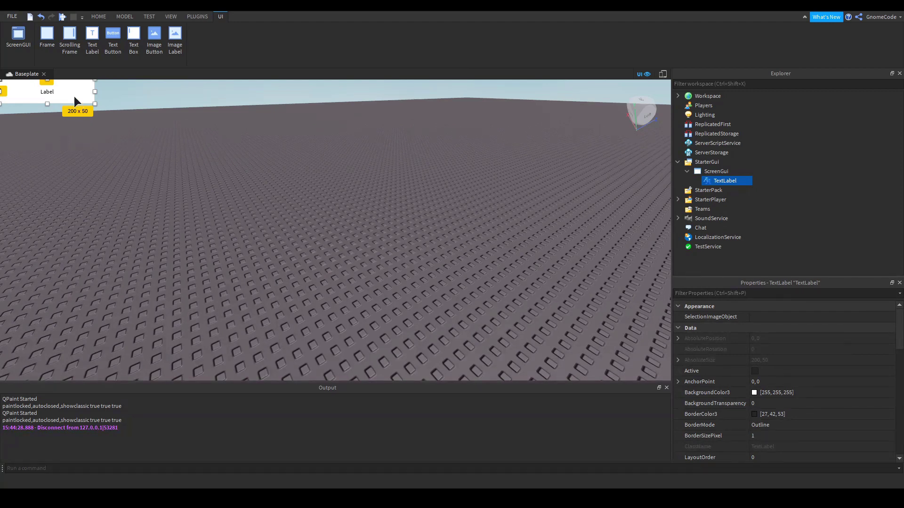
pyautogui.moveTo(68, 92); pyautogui.dragTo(355, 163)
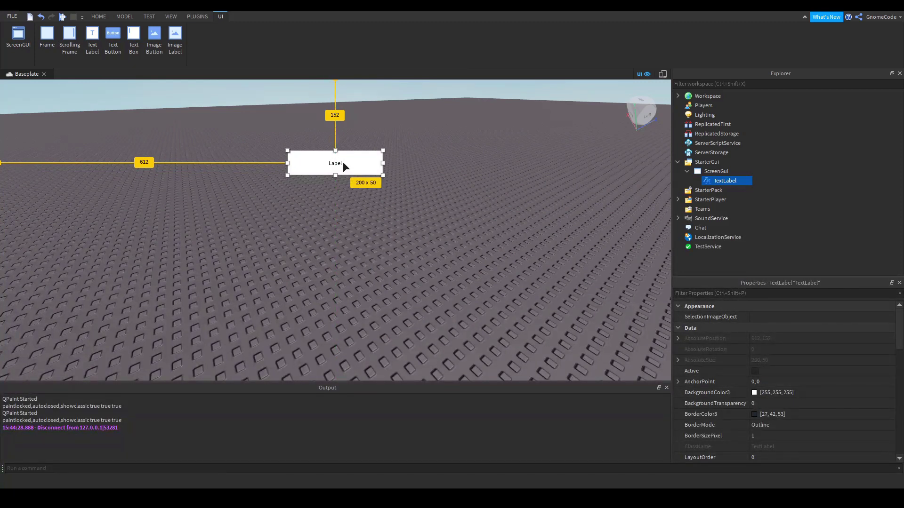
pyautogui.moveTo(358, 164); pyautogui.dragTo(470, 202)
pyautogui.scroll(-5, 804, 352)
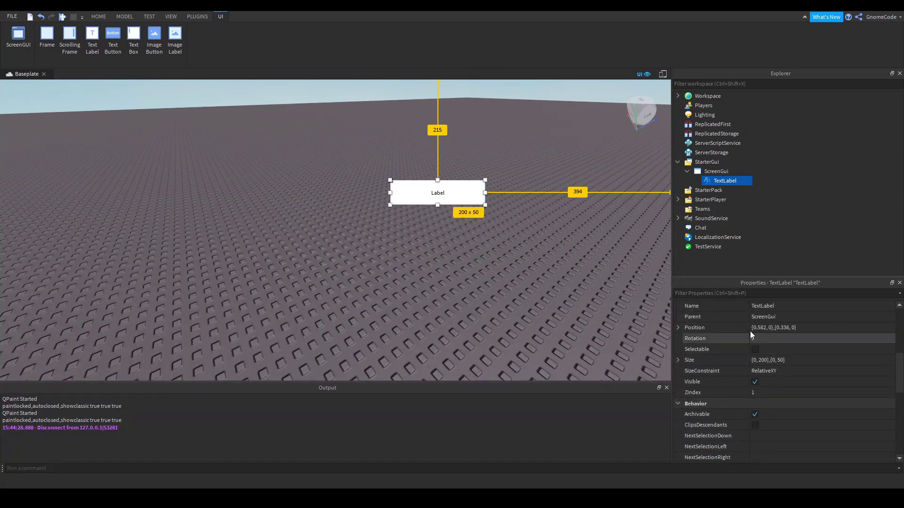
pyautogui.moveTo(456, 188); pyautogui.dragTo(317, 268)
pyautogui.moveTo(261, 256); pyautogui.dragTo(376, 200)
# Set the TextLabel's Position to {0.5, 0},{0.356, 0}
pyautogui.click(778, 331)
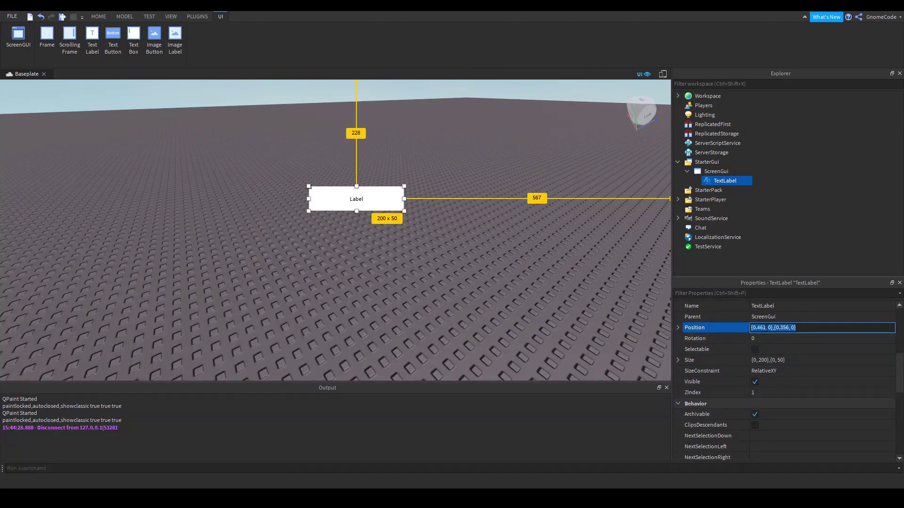
pyautogui.click(767, 327)
pyautogui.press('BackSpace')
pyautogui.press('BackSpace')
pyautogui.press('BackSpace')
pyautogui.press('BackSpace')
pyautogui.press('Return')
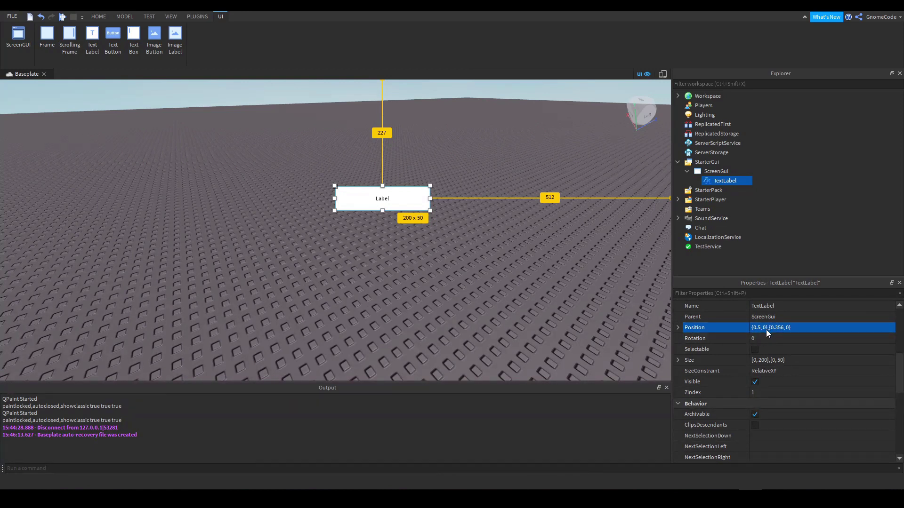
# Insert a test block part and shift it across the baseplate
pyautogui.click(99, 17)
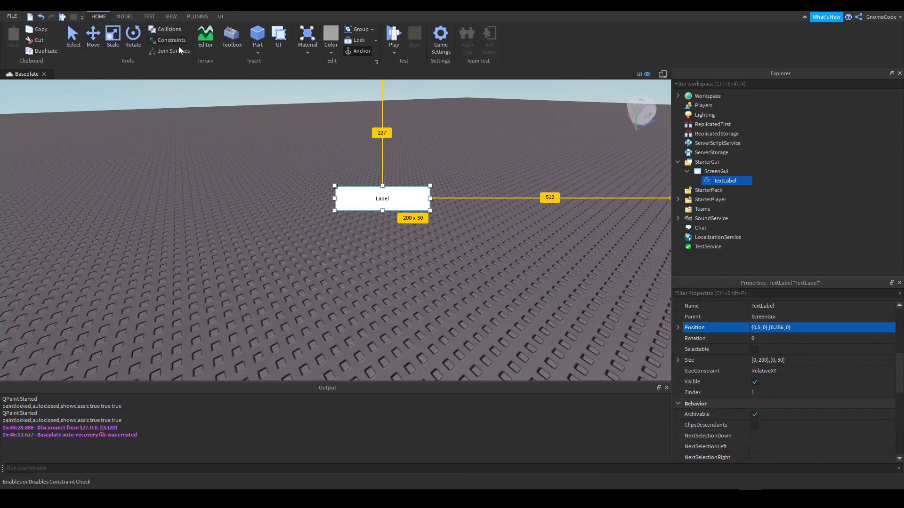
pyautogui.click(257, 35)
pyautogui.moveTo(362, 231); pyautogui.dragTo(364, 236)
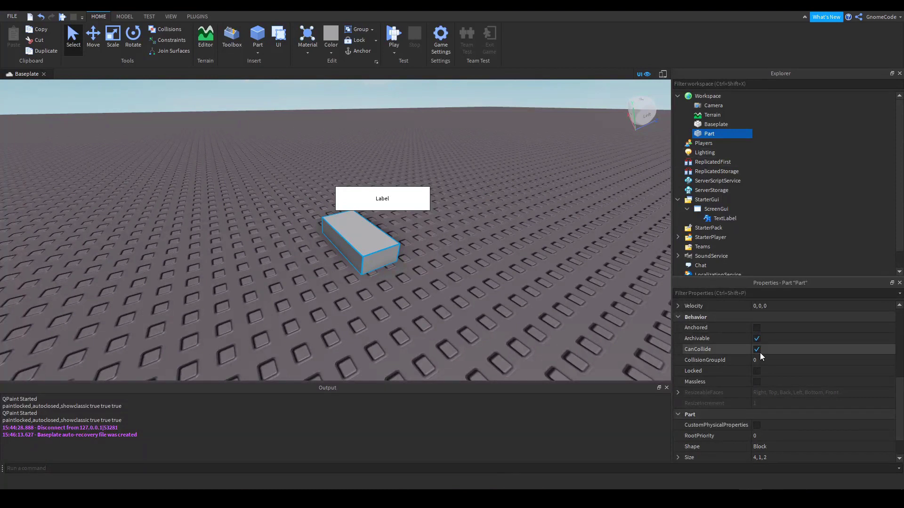
pyautogui.scroll(-1, 779, 368)
pyautogui.scroll(4, 763, 395)
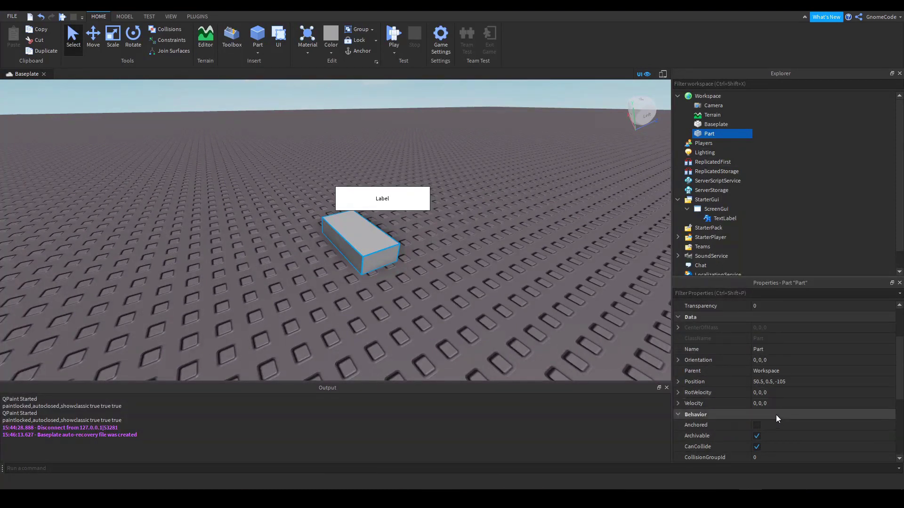
# Expand the part's Position into X, Y, Z in Properties and edit its values
pyautogui.click(759, 394)
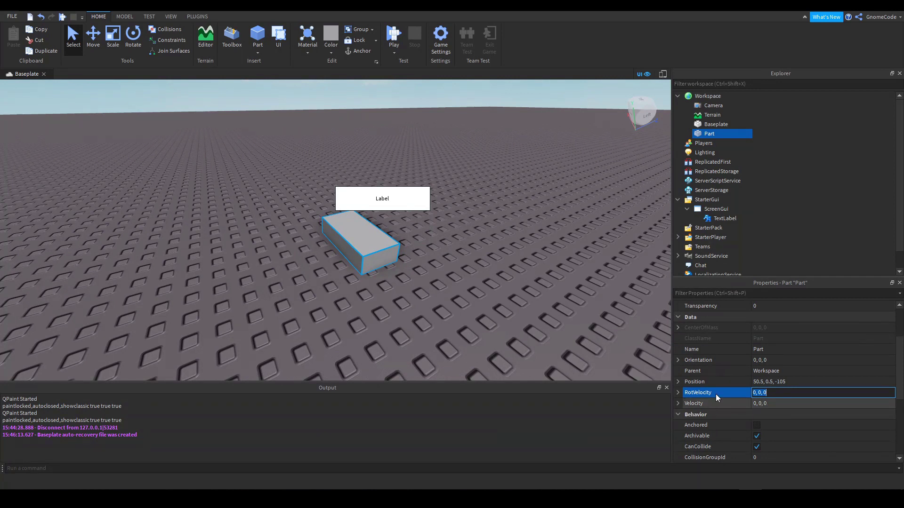
pyautogui.click(728, 382)
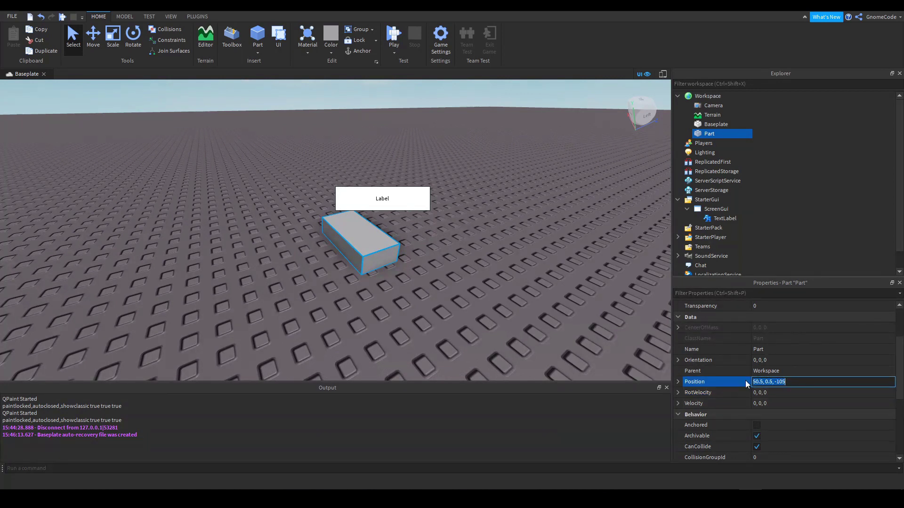
pyautogui.click(678, 382)
pyautogui.click(738, 393)
pyautogui.click(775, 412)
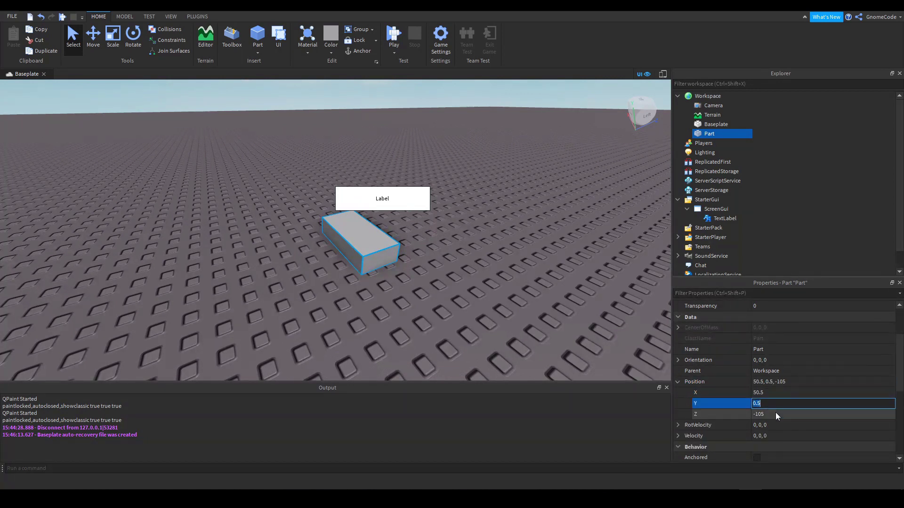
# Move the part along X, Z and Y with the Move tool to height 10.5, then delete it
pyautogui.hotkey('ctrl', '2')
pyautogui.moveTo(239, 111); pyautogui.dragTo(400, 243, button='right')
pyautogui.scroll(-2, 400, 242)
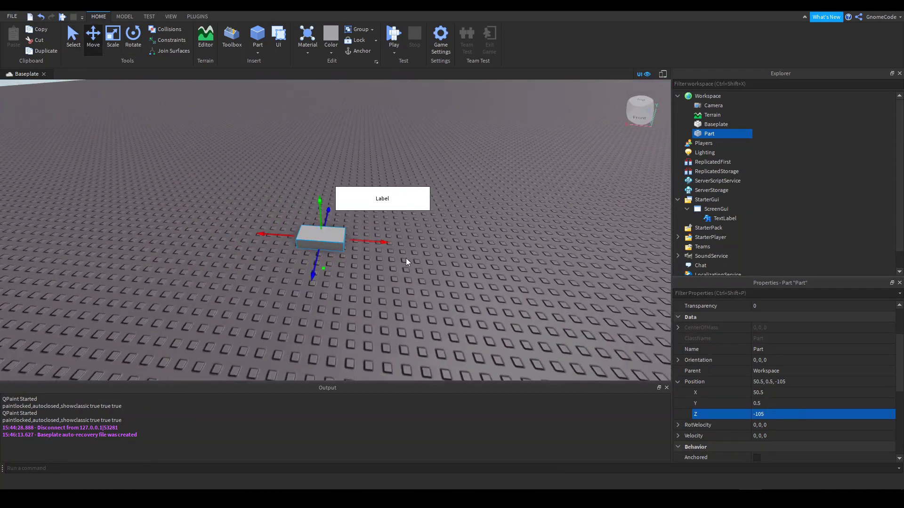
pyautogui.moveTo(379, 241); pyautogui.dragTo(407, 243)
pyautogui.moveTo(345, 277); pyautogui.dragTo(349, 298)
pyautogui.moveTo(349, 298); pyautogui.dragTo(350, 282, button='right')
pyautogui.moveTo(331, 226)
pyautogui.mouseDown()
pyautogui.moveTo(330, 117)
pyautogui.moveTo(332, 221)
pyautogui.mouseUp()
pyautogui.moveTo(360, 250); pyautogui.dragTo(343, 198)
pyautogui.moveTo(342, 198); pyautogui.dragTo(355, 178, button='right')
pyautogui.moveTo(355, 178); pyautogui.dragTo(359, 203)
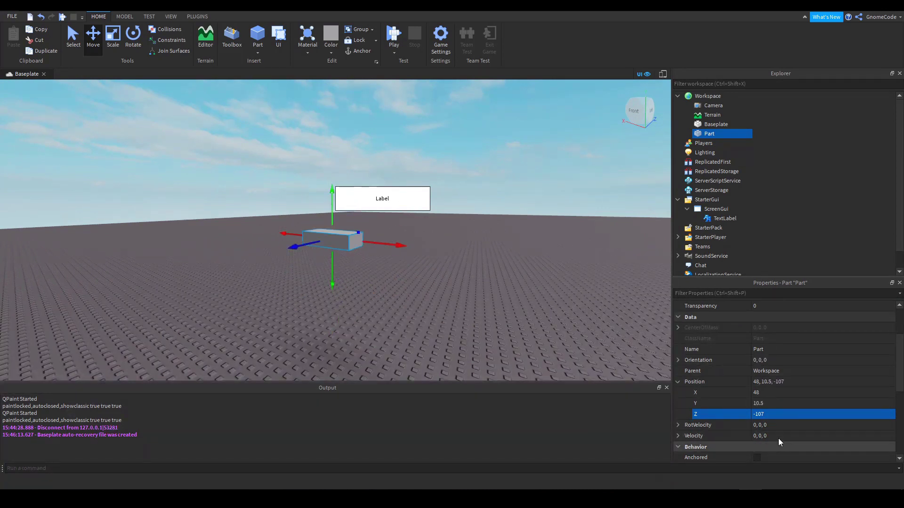
pyautogui.press('Delete')
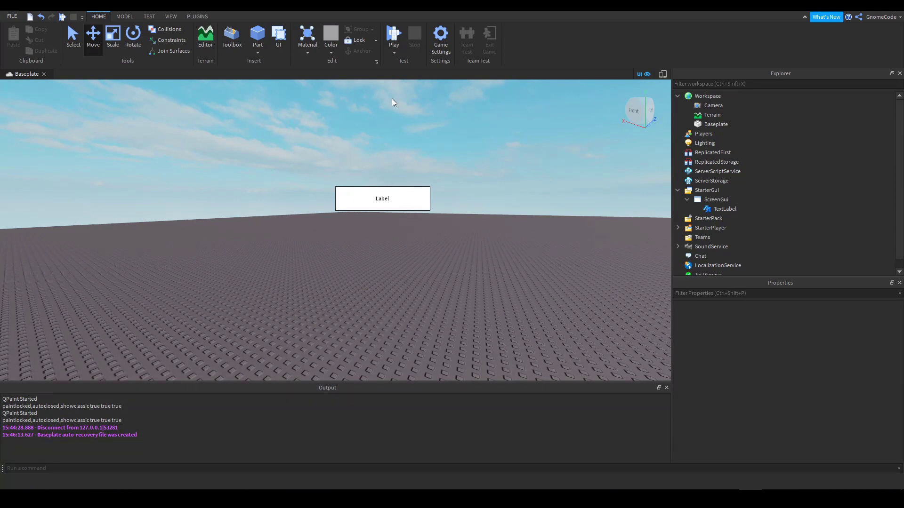
# Select the TextLabel and change its Position X scale from 0.43 to 0.4
pyautogui.click(725, 209)
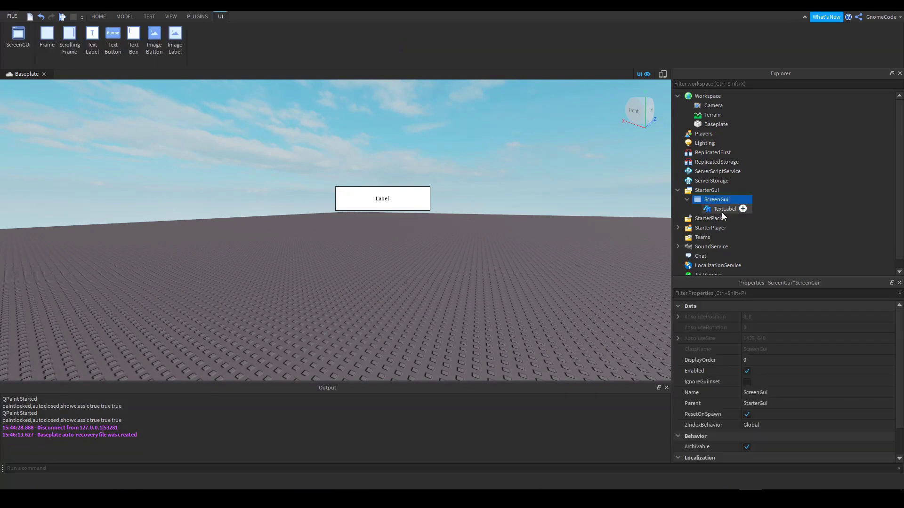
pyautogui.moveTo(417, 206); pyautogui.dragTo(368, 199)
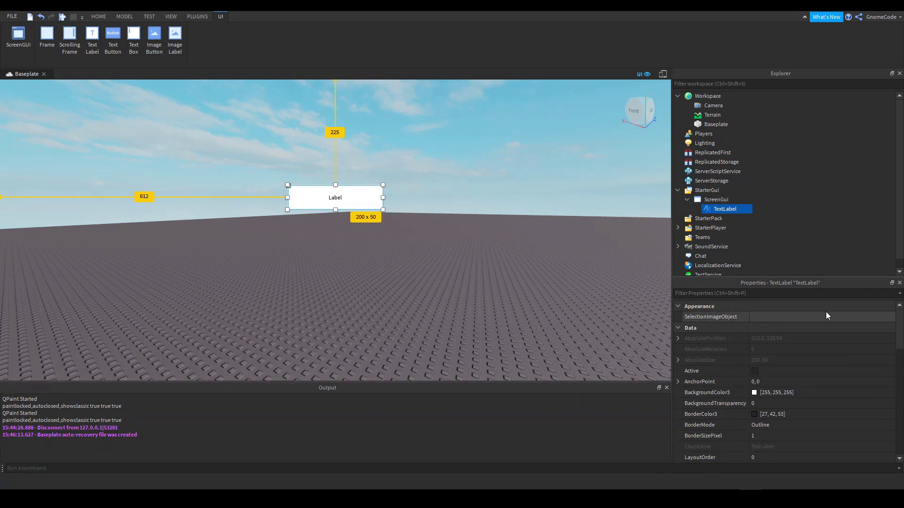
pyautogui.scroll(-4, 826, 312)
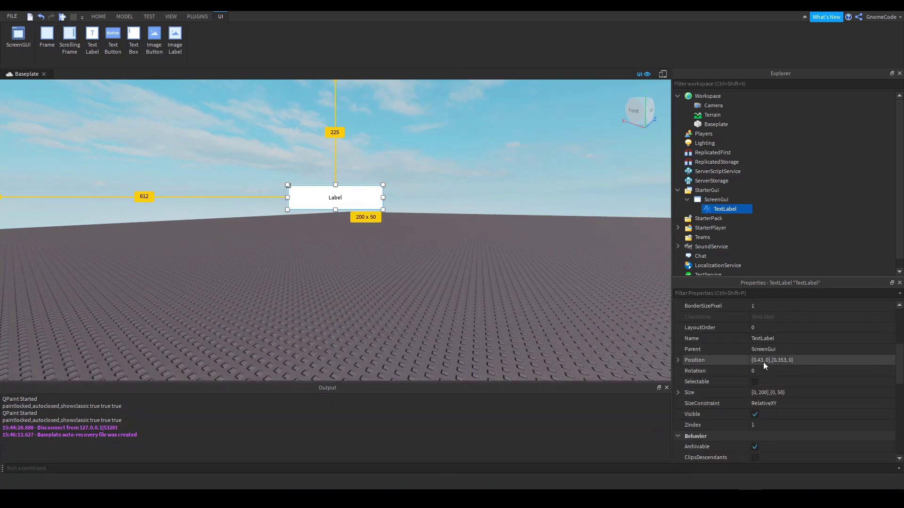
pyautogui.click(678, 361)
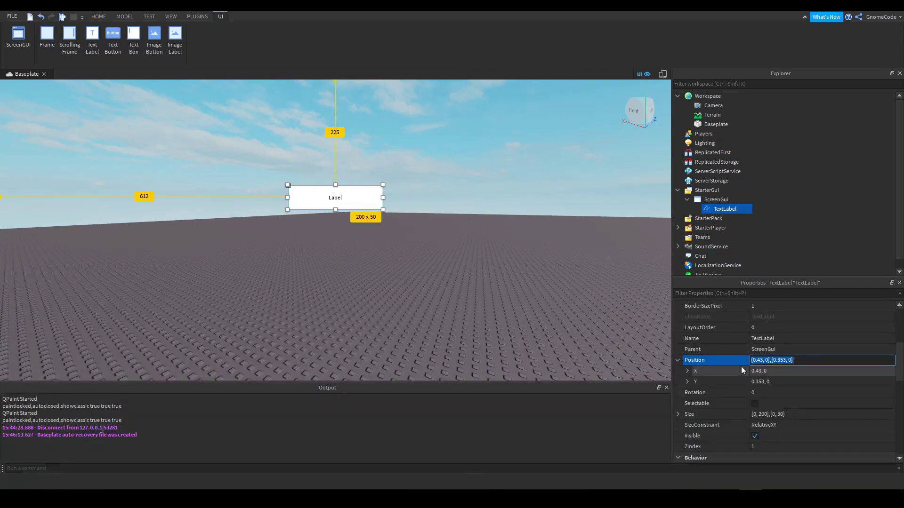
pyautogui.click(688, 370)
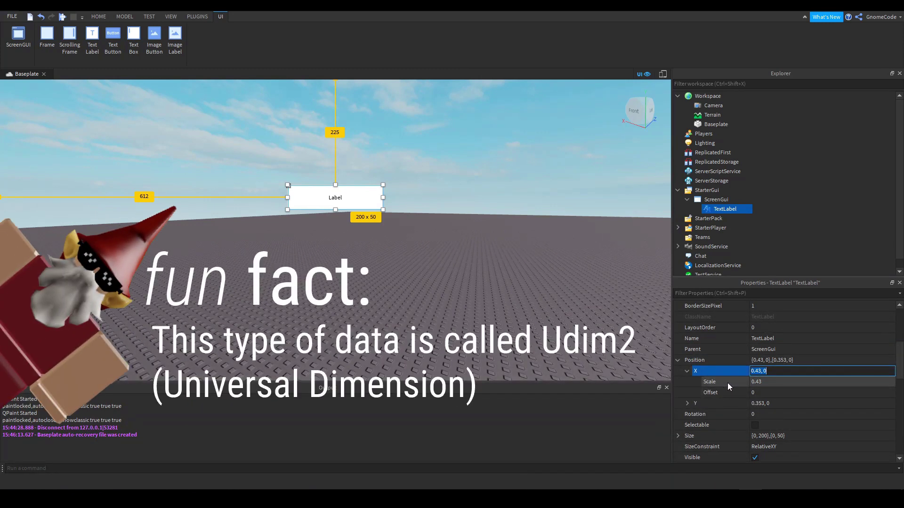
pyautogui.click(688, 371)
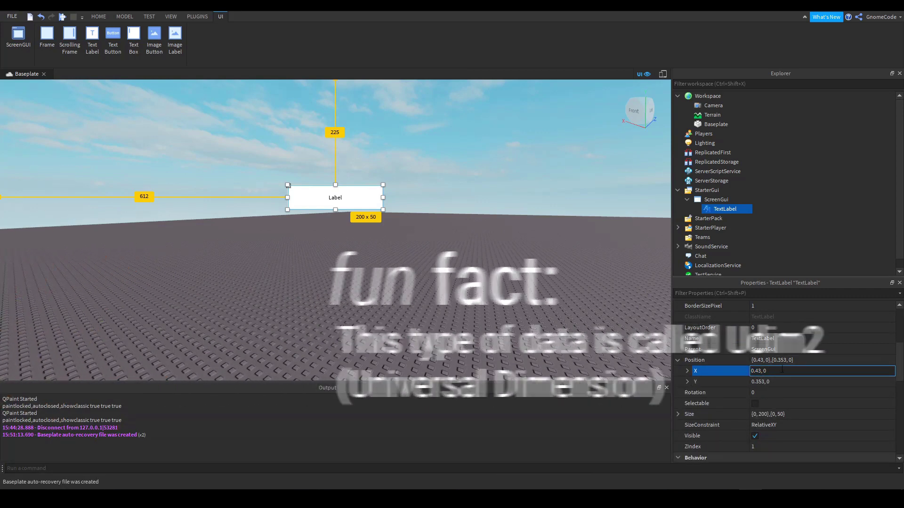
pyautogui.press('BackSpace')
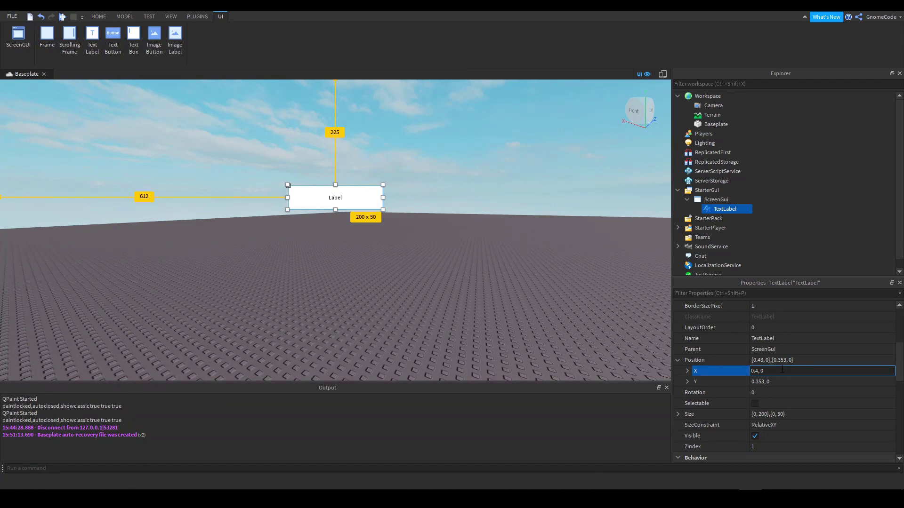
pyautogui.press('Return')
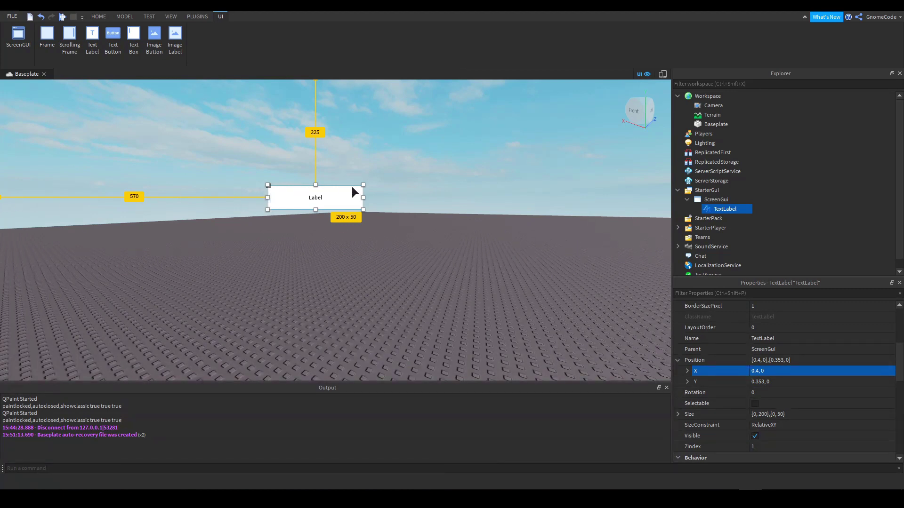
# Set the TextLabel's Position Y scale to 0.3
pyautogui.click(762, 382)
pyautogui.click(769, 381)
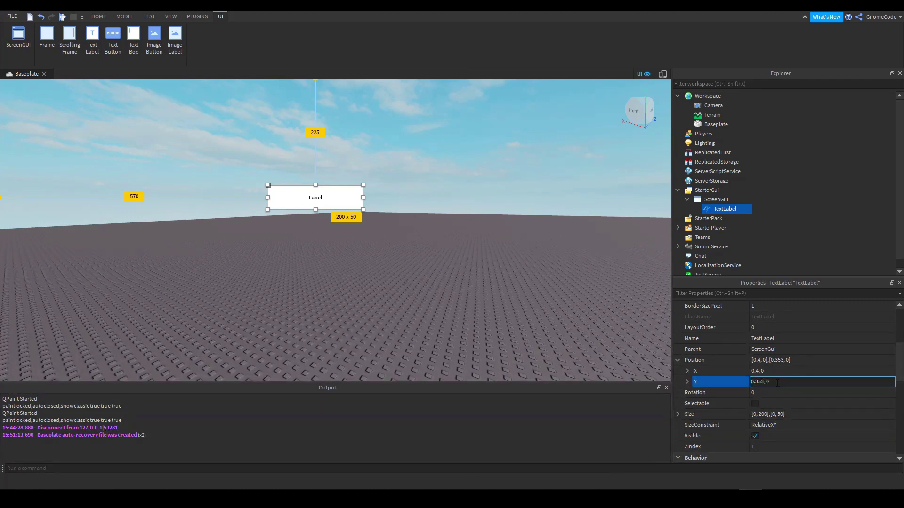
pyautogui.press('BackSpace')
pyautogui.press('BackSpace')
pyautogui.press('Return')
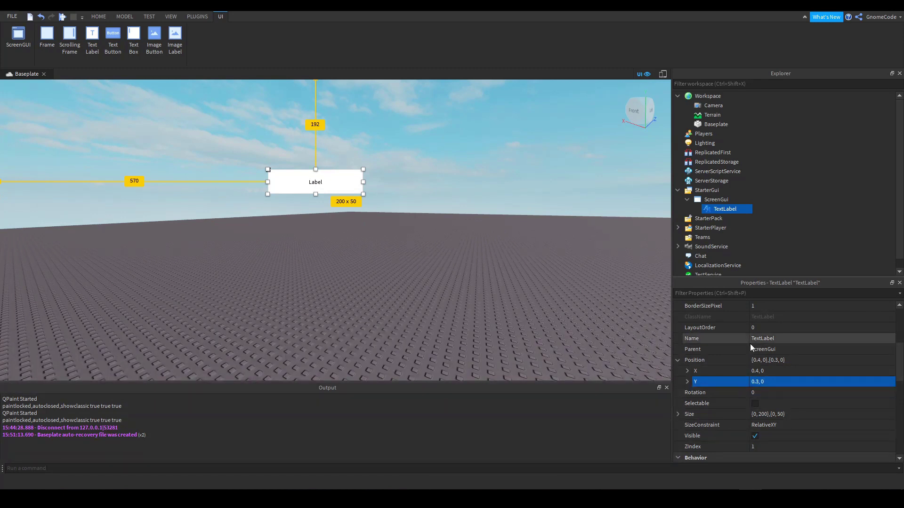
# Set the TextLabel's Position X Offset to 200 and its X Scale to 0
pyautogui.click(764, 373)
pyautogui.click(758, 376)
pyautogui.click(687, 372)
pyautogui.click(763, 393)
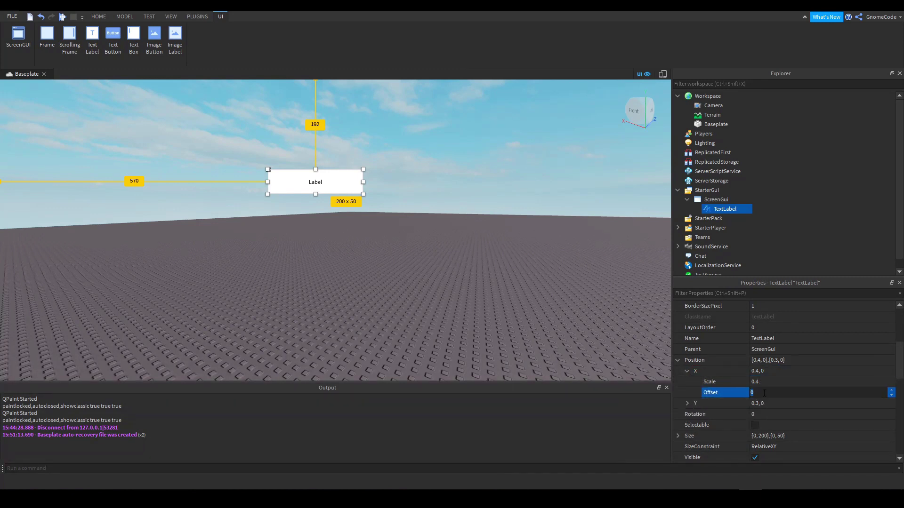
pyautogui.write('200')
pyautogui.press('Return')
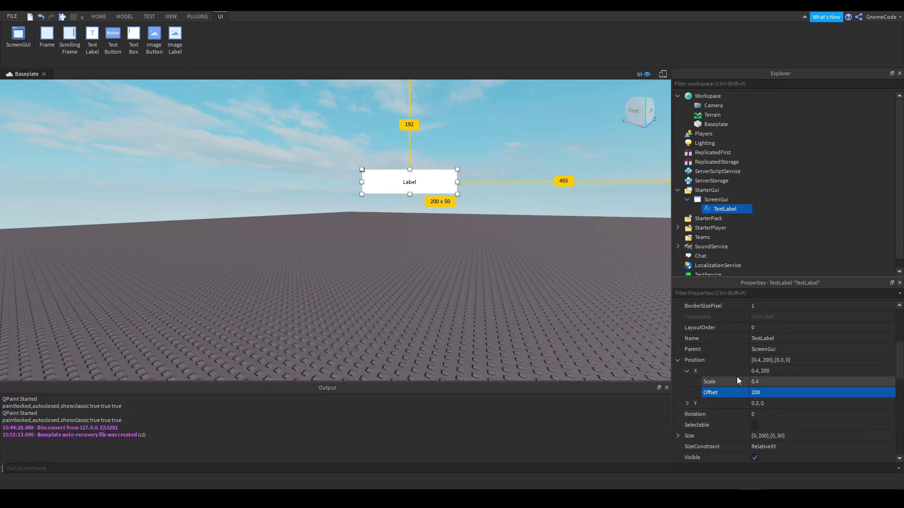
pyautogui.click(766, 382)
pyautogui.write('0')
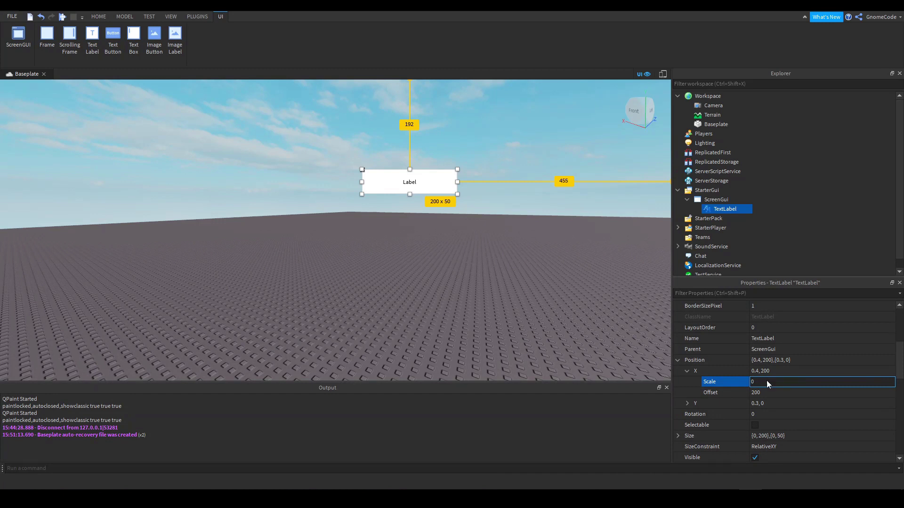
pyautogui.press('Return')
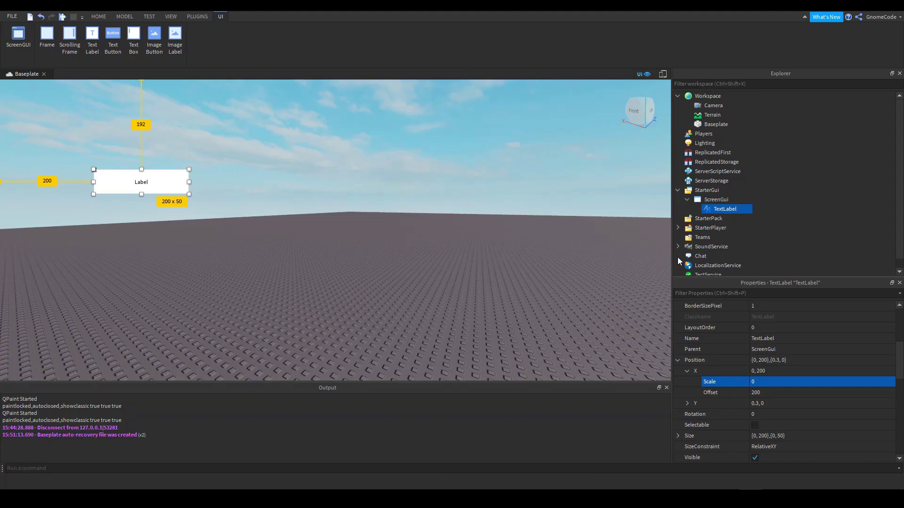
# Change the X Offset to 600 and deselect the label
pyautogui.moveTo(711, 212)
pyautogui.click(756, 393)
pyautogui.click(752, 392)
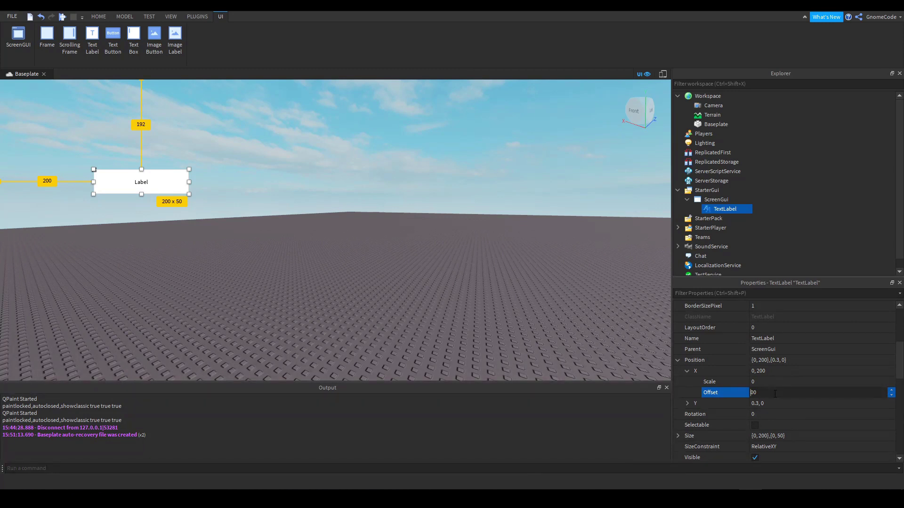
pyautogui.write('6')
pyautogui.press('Return')
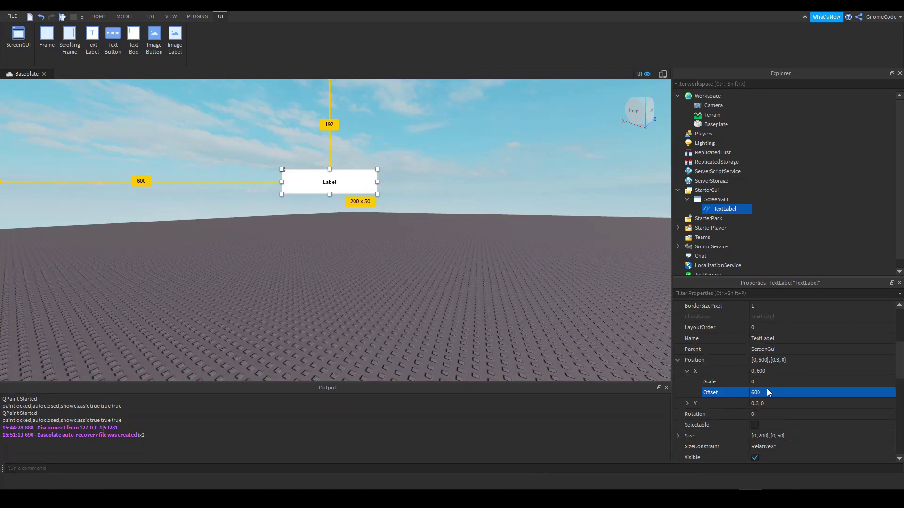
pyautogui.click(385, 231)
pyautogui.moveTo(497, 271); pyautogui.dragTo(360, 200, button='right')
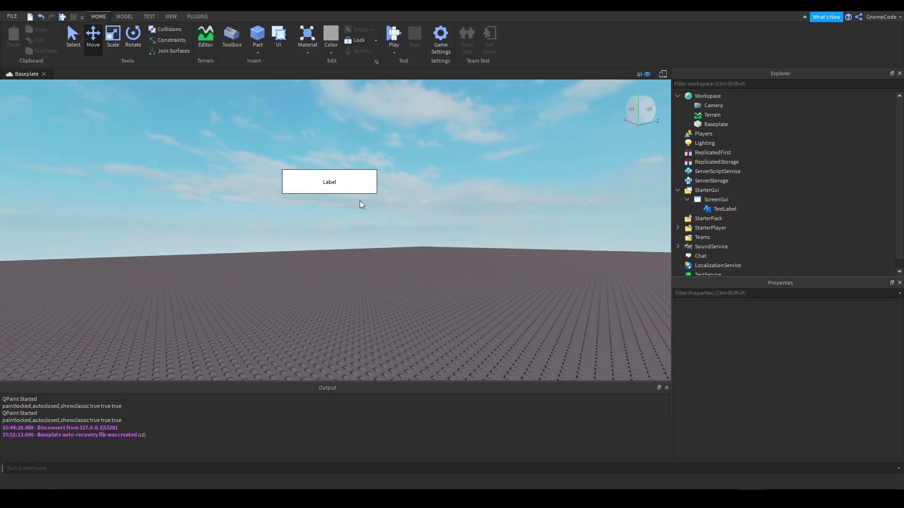
pyautogui.click(663, 75)
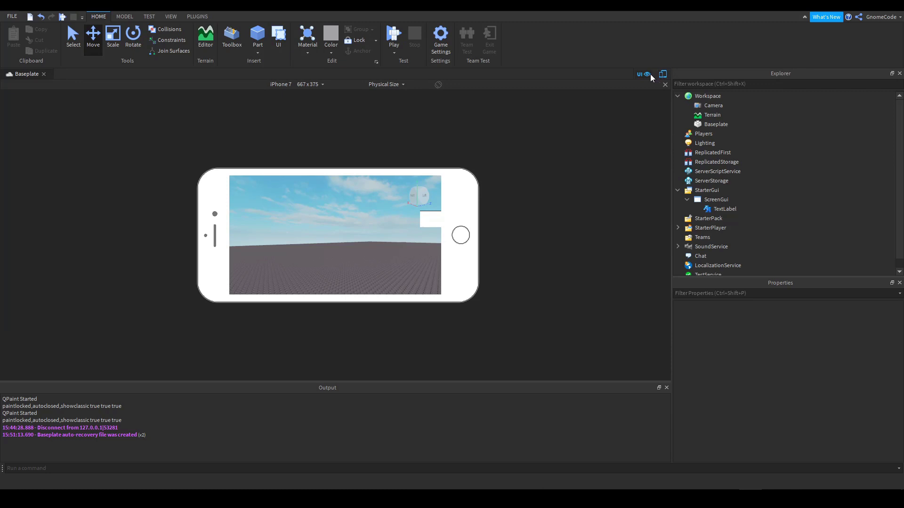
pyautogui.click(662, 75)
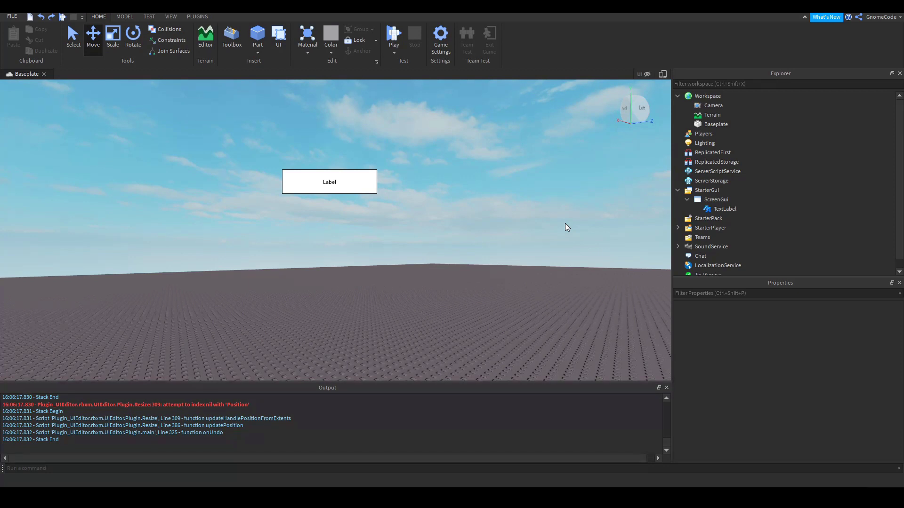
pyautogui.click(724, 208)
pyautogui.scroll(-3, 766, 401)
pyautogui.click(686, 403)
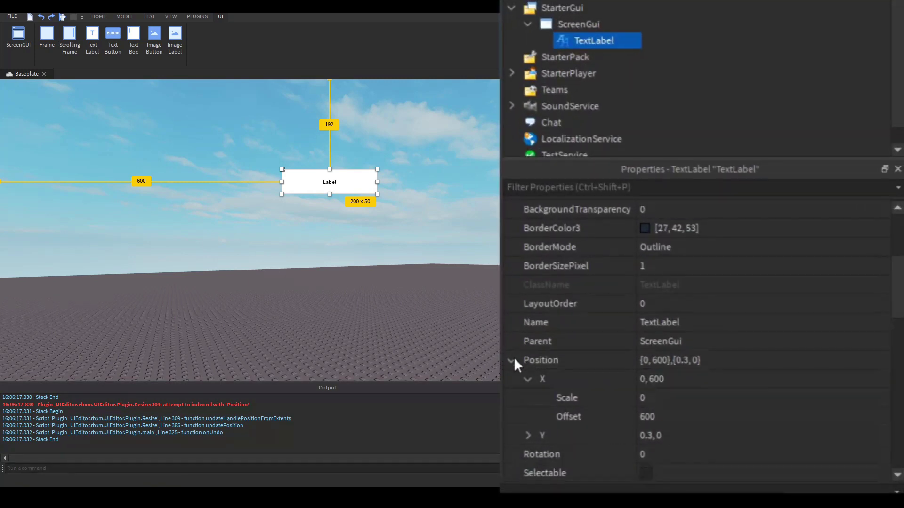
pyautogui.click(512, 361)
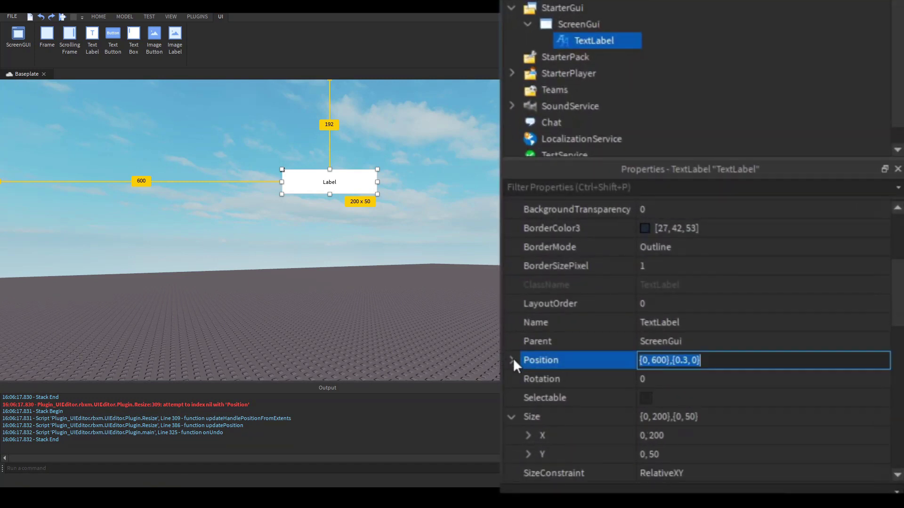
pyautogui.click(719, 363)
pyautogui.click(667, 361)
pyautogui.moveTo(667, 360); pyautogui.dragTo(641, 359)
pyautogui.click(648, 359)
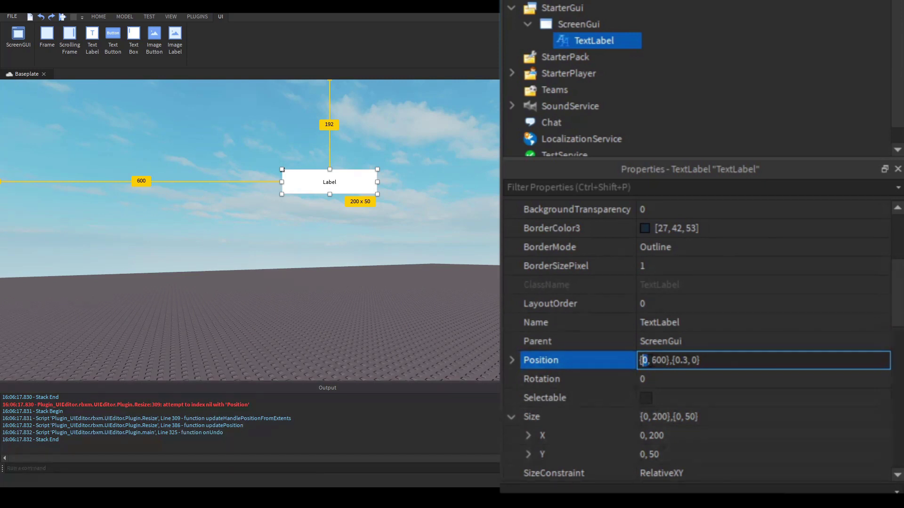
pyautogui.moveTo(650, 360); pyautogui.dragTo(667, 361)
pyautogui.moveTo(673, 360); pyautogui.dragTo(701, 361)
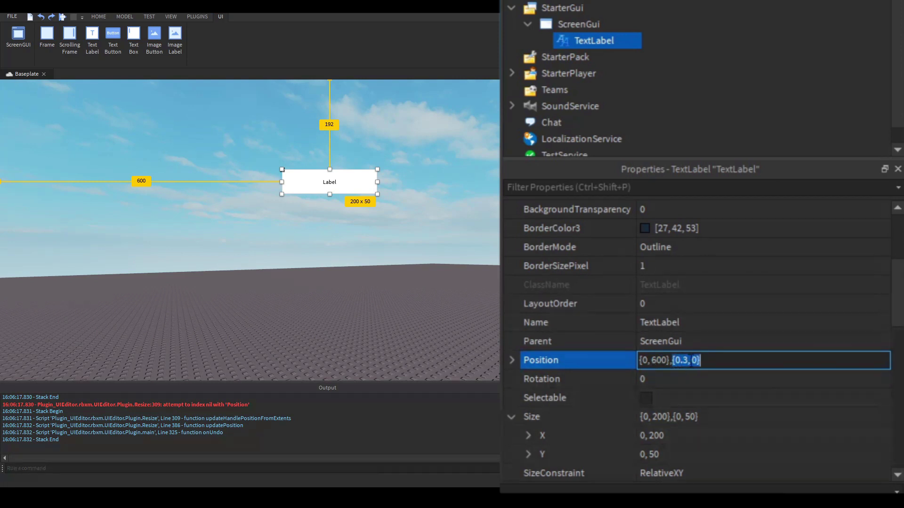
pyautogui.click(691, 361)
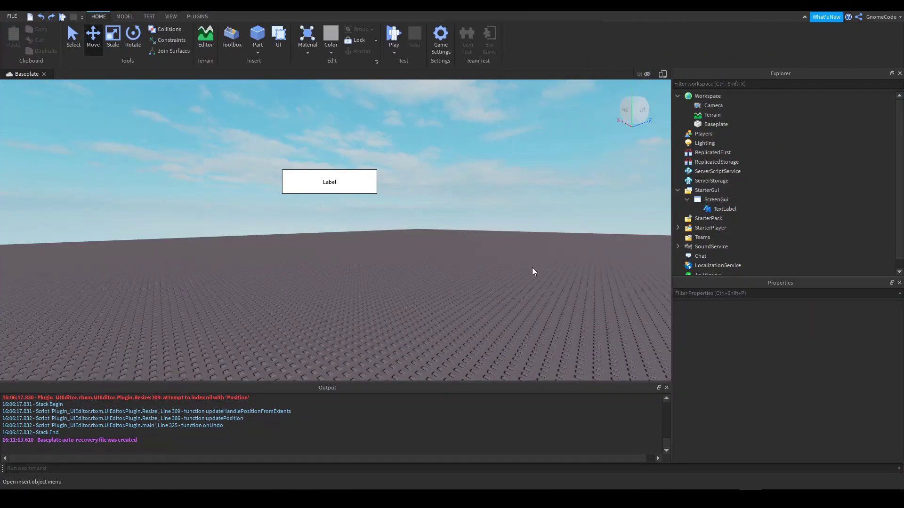
# Select the TextLabel and set its Position X scale to 0.5
pyautogui.click(719, 209)
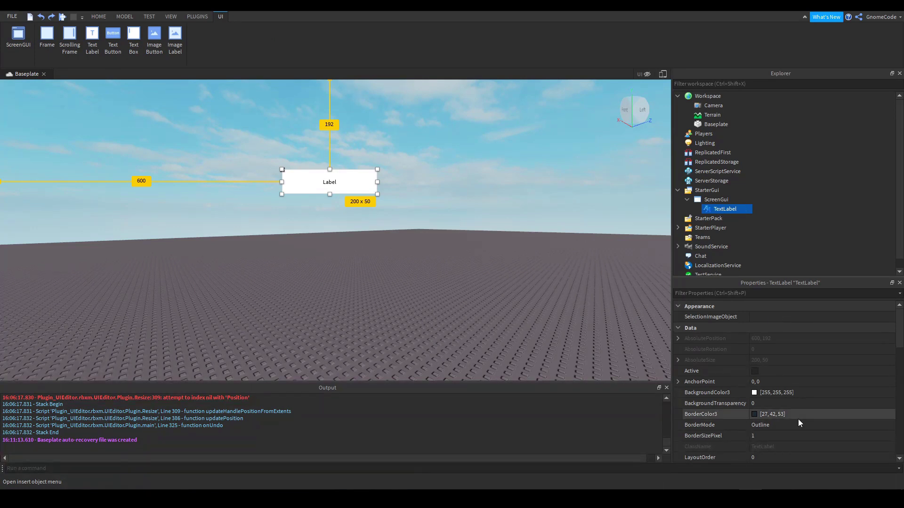
pyautogui.scroll(-8, 799, 403)
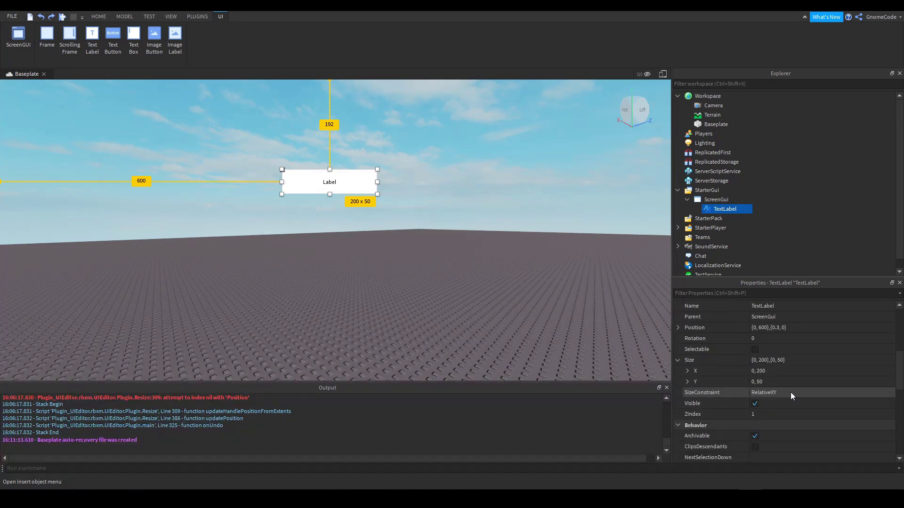
pyautogui.scroll(-5, 775, 404)
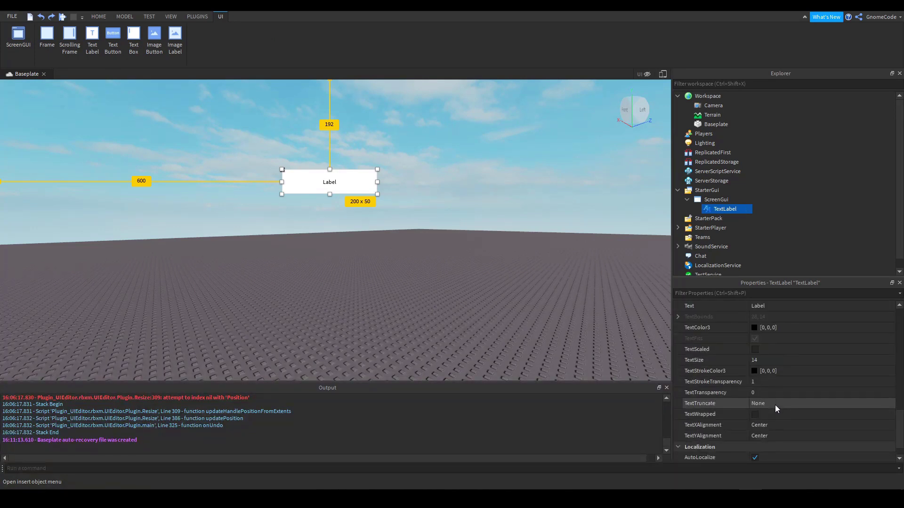
pyautogui.scroll(7, 775, 404)
pyautogui.scroll(3, 767, 384)
pyautogui.click(760, 425)
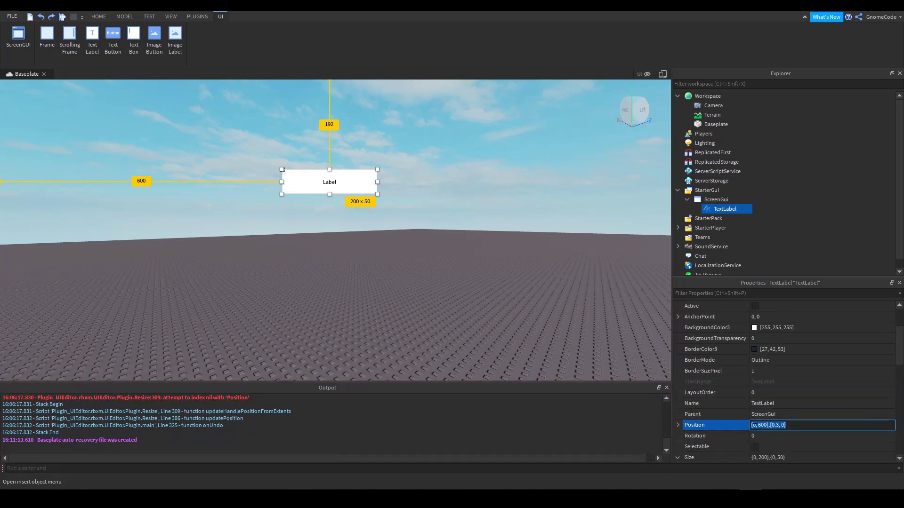
pyautogui.click(766, 425)
pyautogui.write('.5')
pyautogui.press('Return')
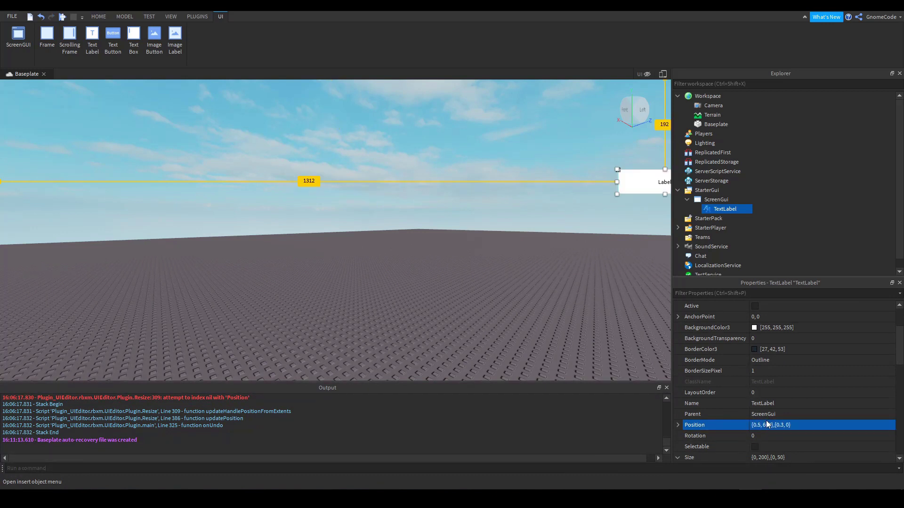
# Replace the 600 X offset with 0, giving Position {0.5, 0},{0.3, 0}
pyautogui.click(768, 426)
pyautogui.click(773, 425)
pyautogui.press('BackSpace')
pyautogui.press('BackSpace')
pyautogui.press('BackSpace')
pyautogui.write('0')
pyautogui.press('Return')
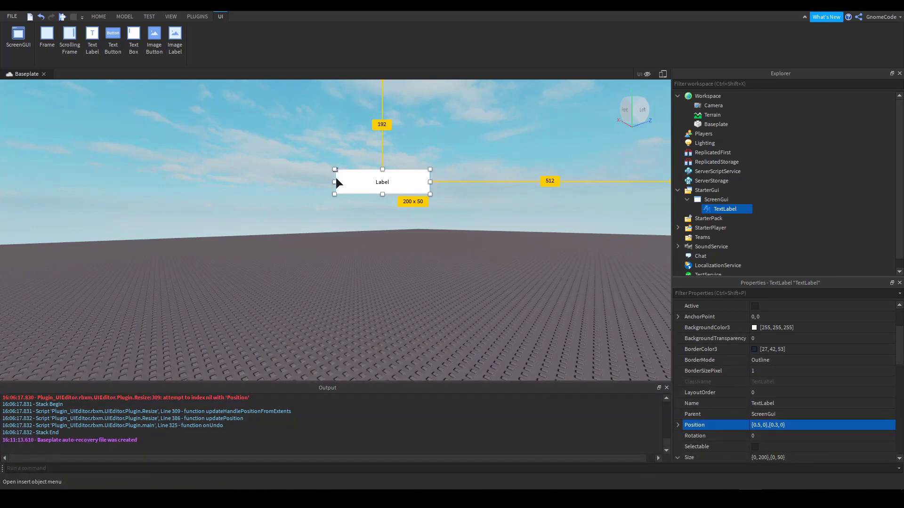
# Enter 0.5 for both AnchorPoint values so the TextLabel's AnchorPoint reads 0.5, 0.5
pyautogui.scroll(3, 787, 395)
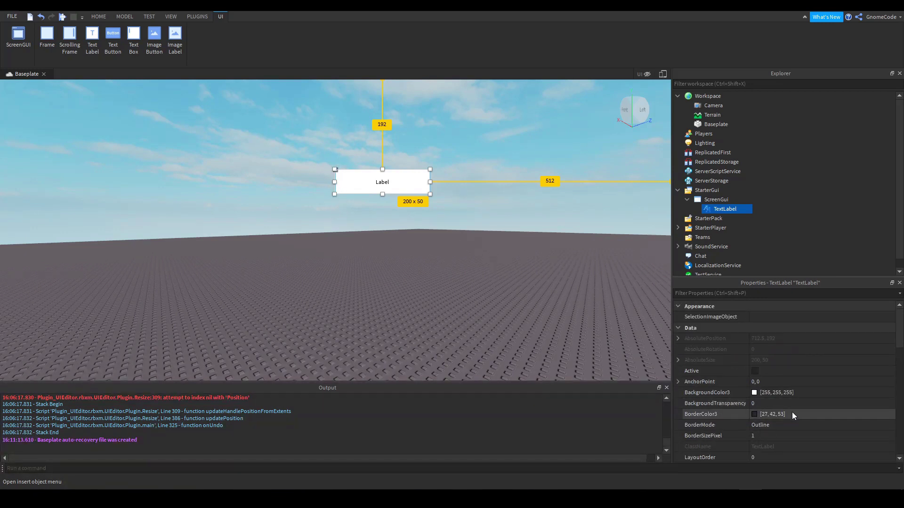
pyautogui.click(749, 381)
pyautogui.click(678, 381)
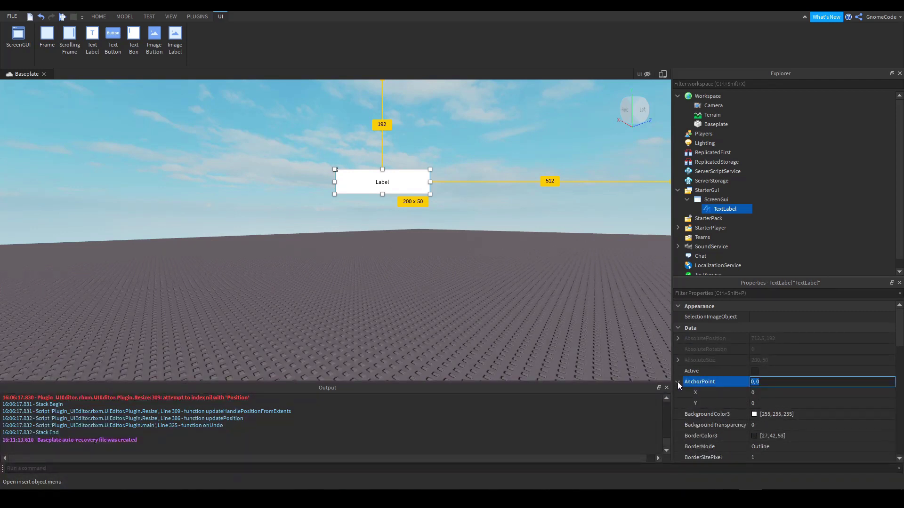
pyautogui.click(678, 382)
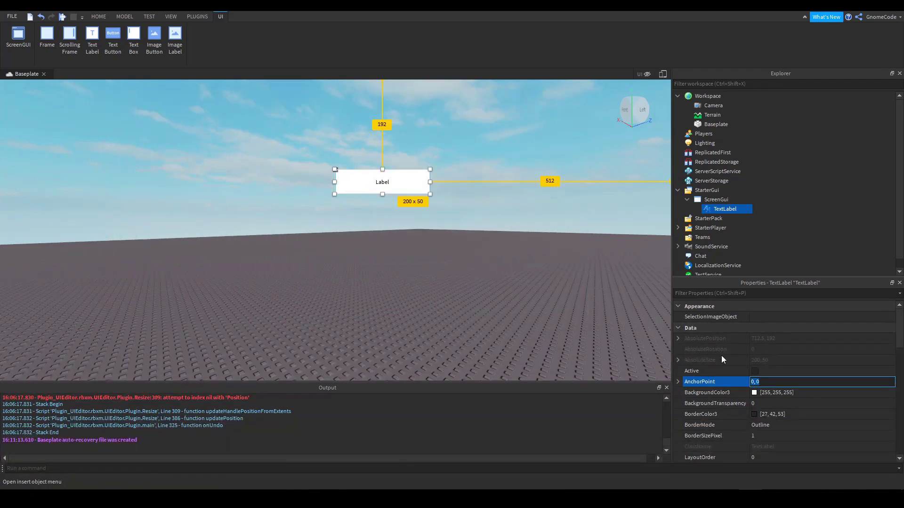
pyautogui.click(759, 382)
pyautogui.write('.5')
pyautogui.press('Return')
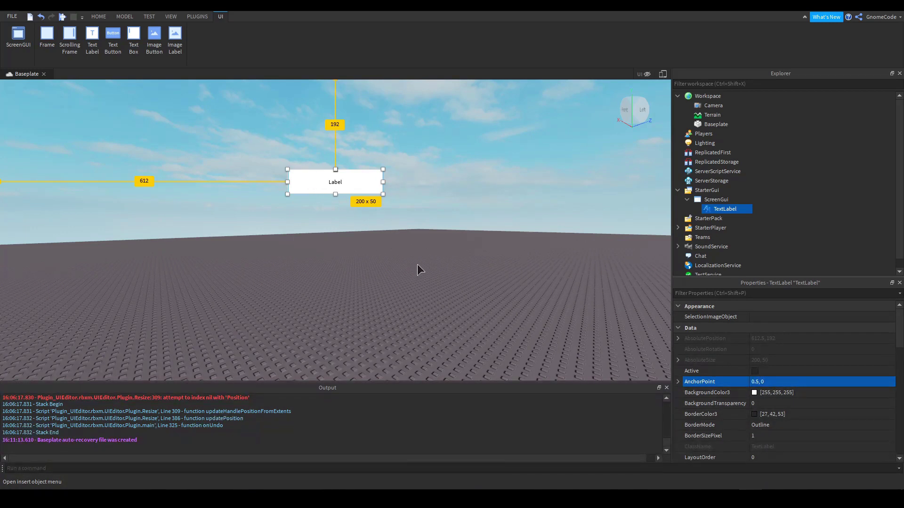
pyautogui.hotkey('ctrl', 'z')
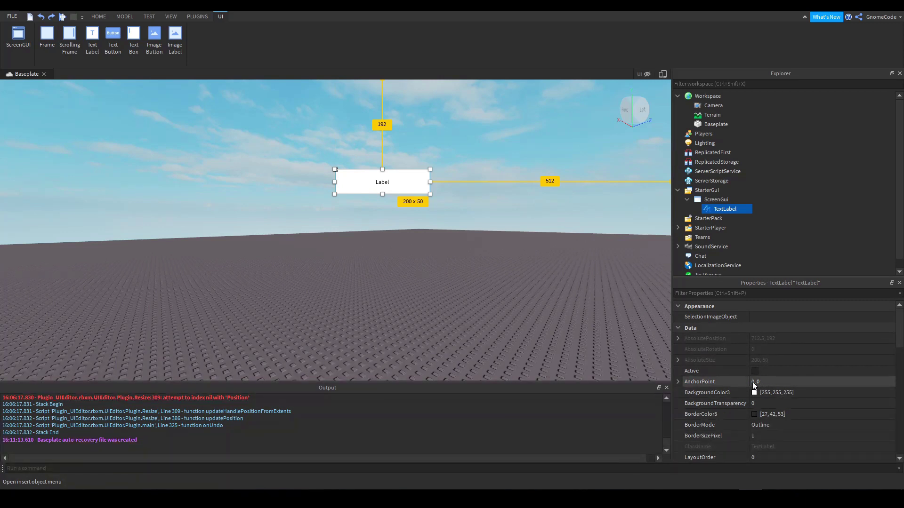
pyautogui.hotkey('ctrl', 'y')
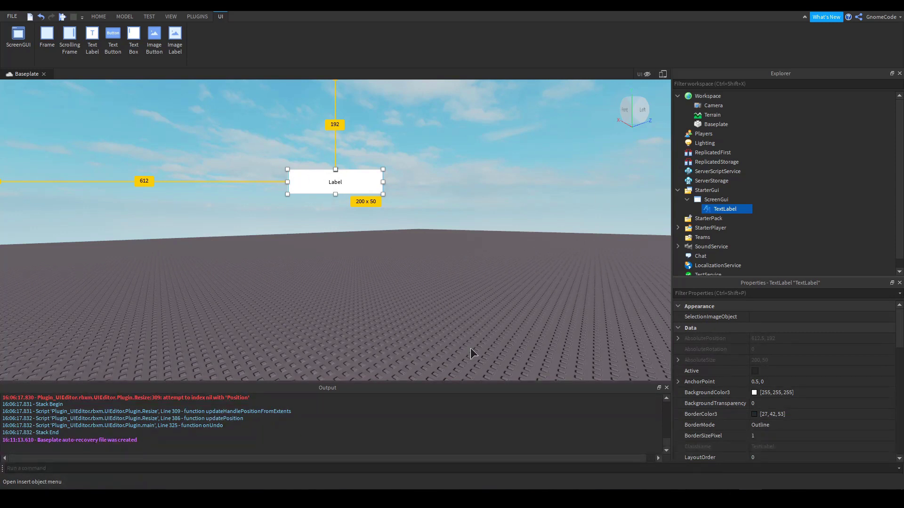
pyautogui.click(766, 382)
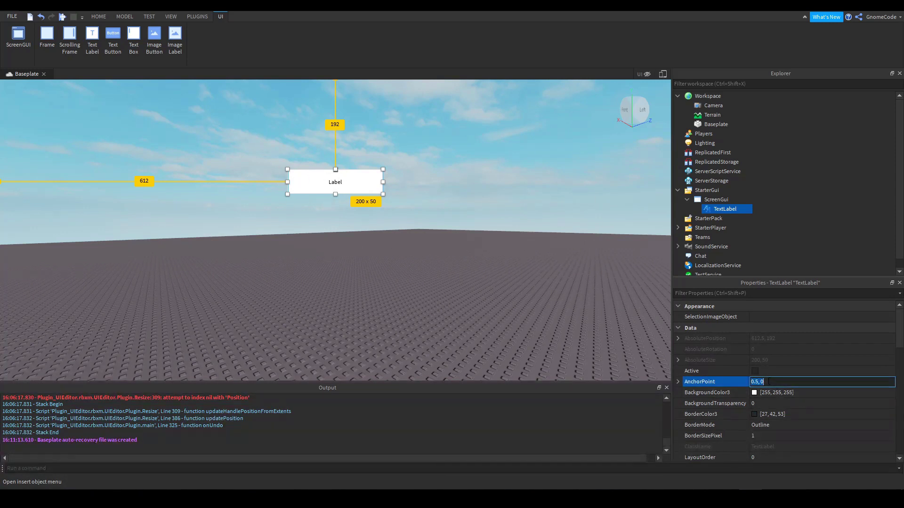
pyautogui.write('.5')
pyautogui.press('Return')
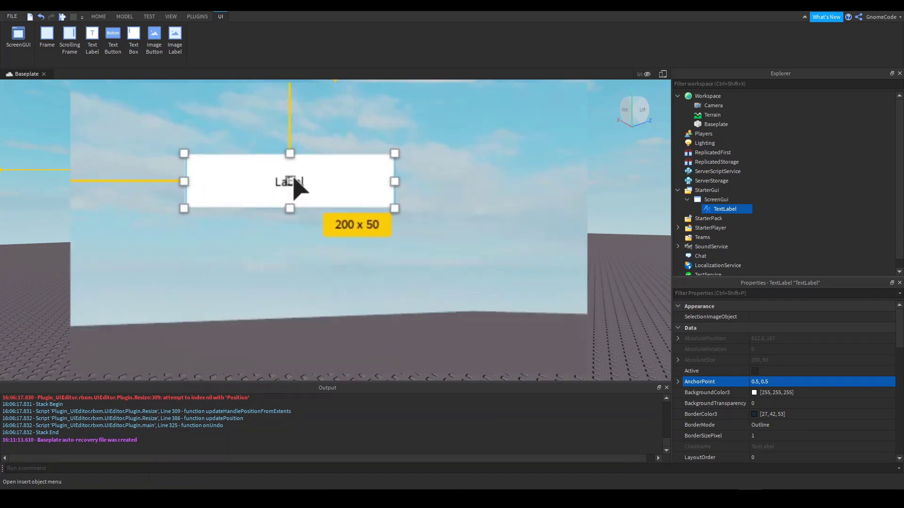
# Select the TextLabel under ScreenGui in the Explorer and delete it
pyautogui.scroll(-3, 819, 410)
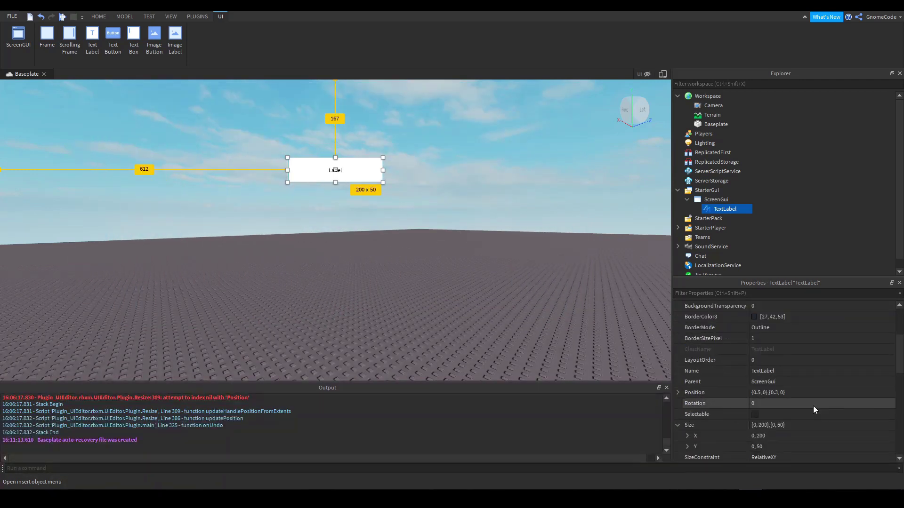
pyautogui.scroll(-3, 812, 405)
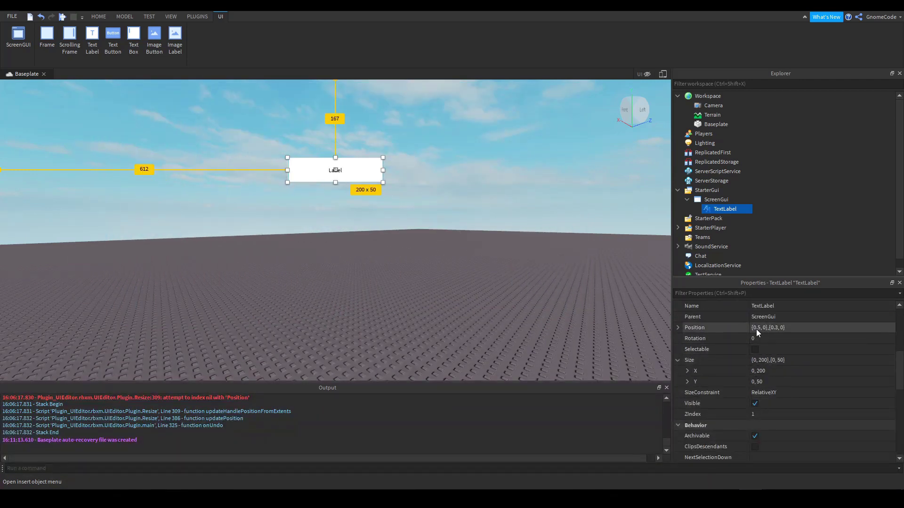
pyautogui.click(755, 328)
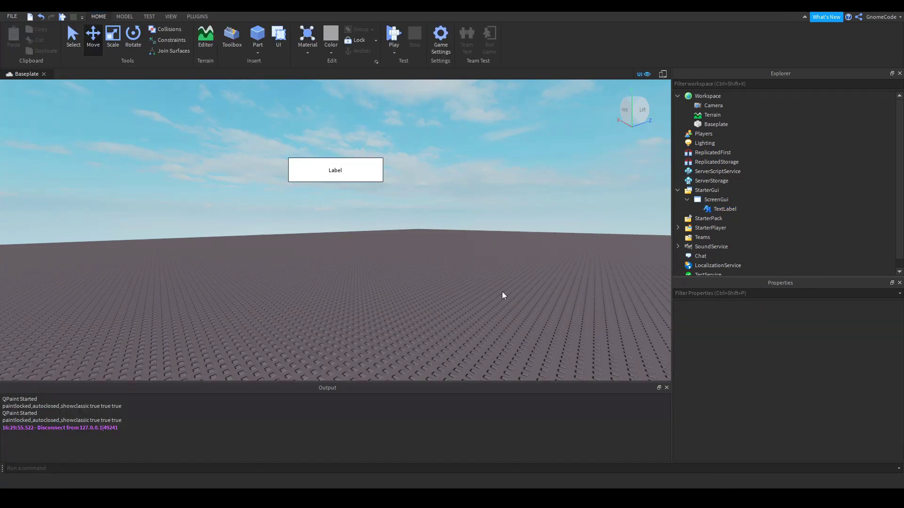
pyautogui.click(720, 209)
pyautogui.press('Delete')
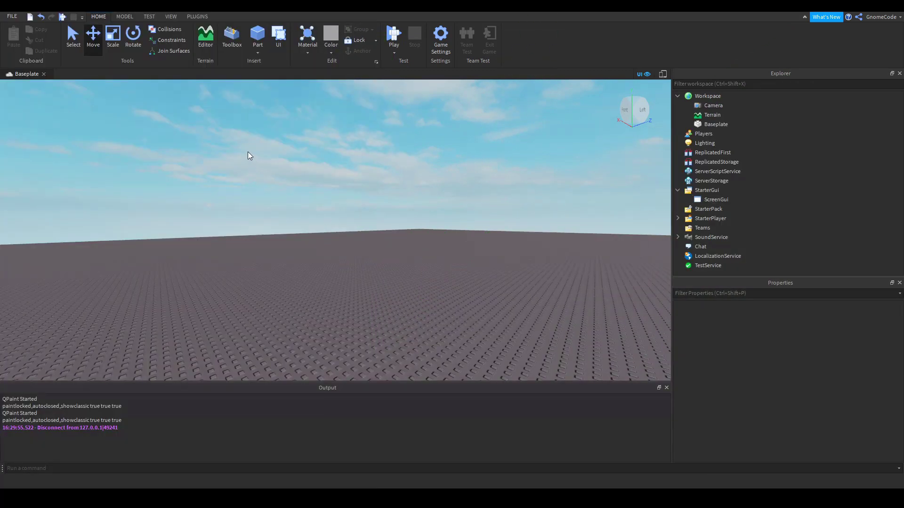
# Add a 100 x 100 white Frame to the ScreenGui and drag it toward the upper middle of the screen
pyautogui.click(703, 202)
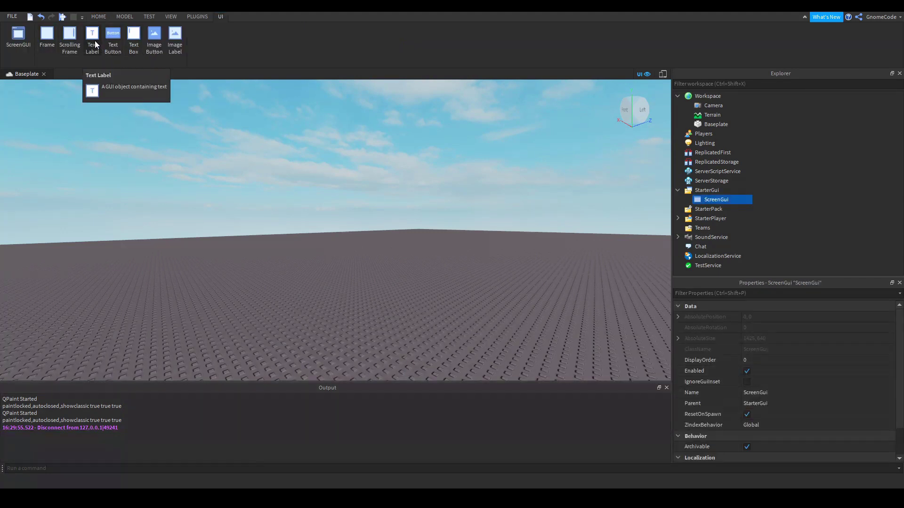
pyautogui.click(43, 38)
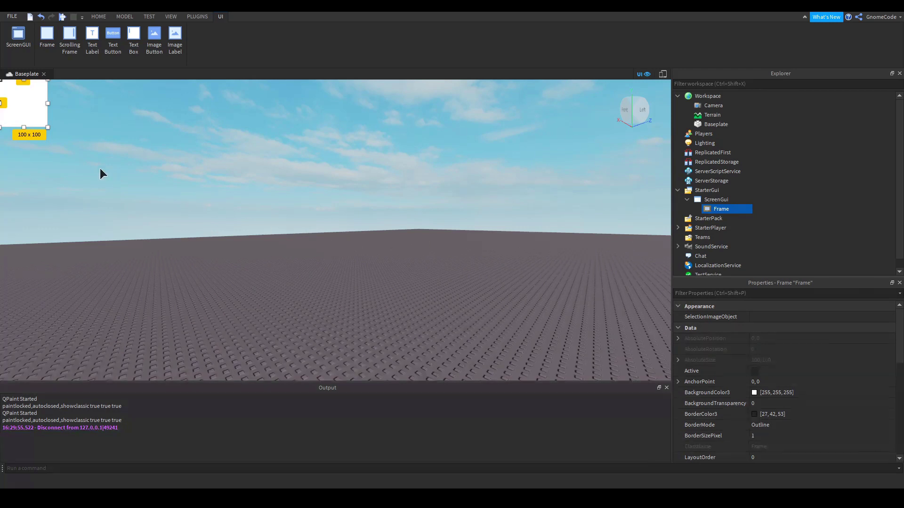
pyautogui.moveTo(29, 100); pyautogui.dragTo(227, 141)
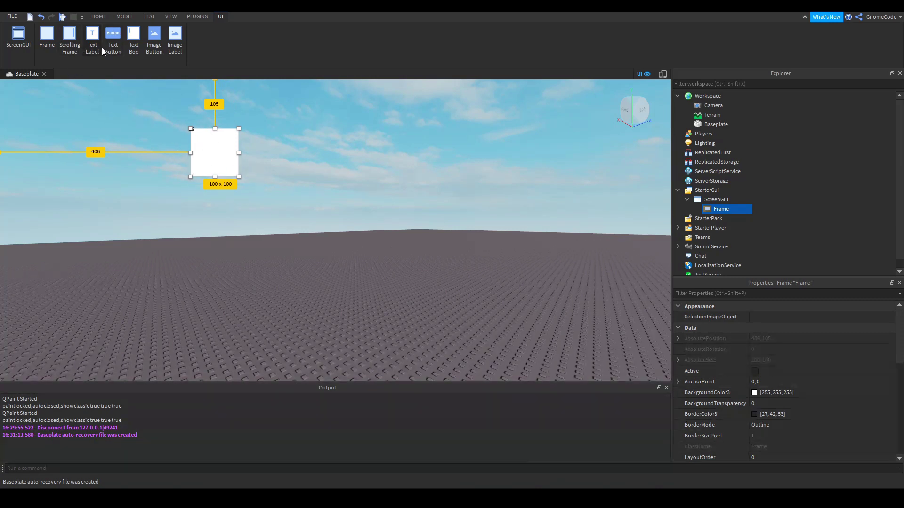
pyautogui.scroll(-3, 787, 343)
pyautogui.scroll(-3, 787, 343)
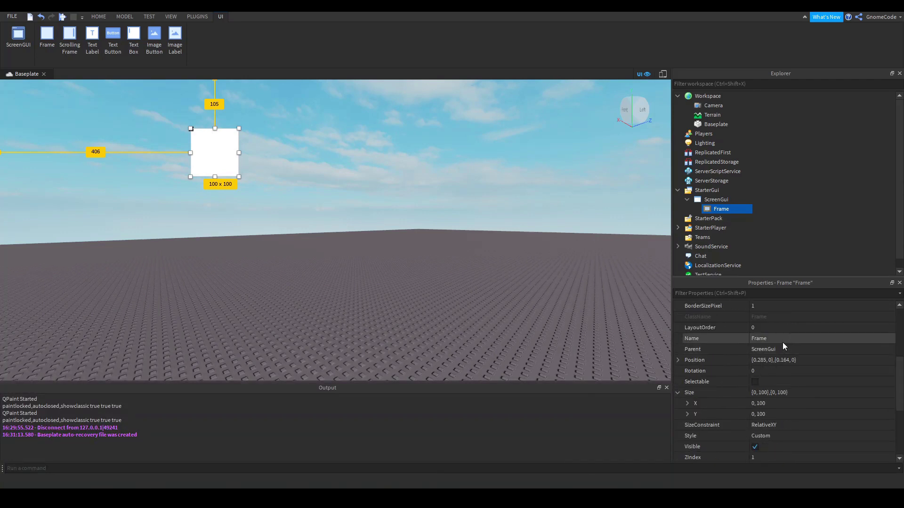
# Set the Frame's Size width to 0.9 scale with a zero pixel offset
pyautogui.click(760, 393)
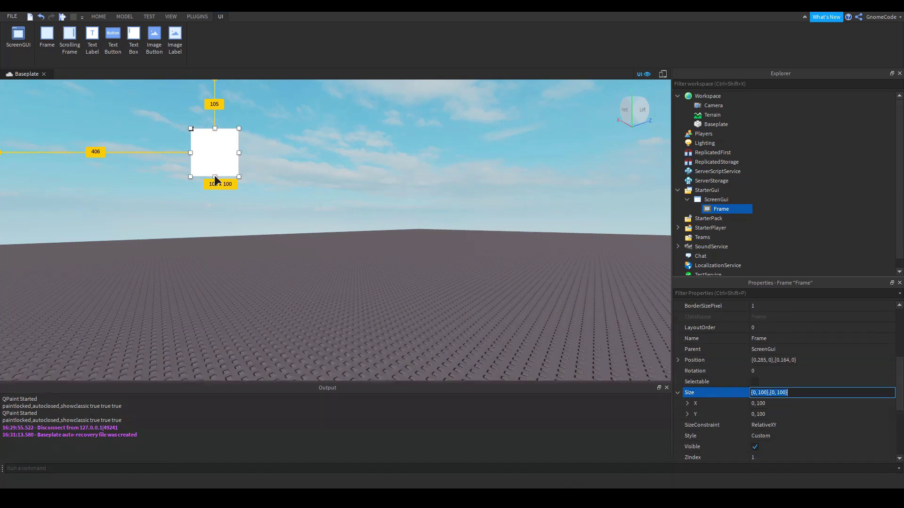
pyautogui.click(757, 393)
pyautogui.write('.9')
pyautogui.press('Return')
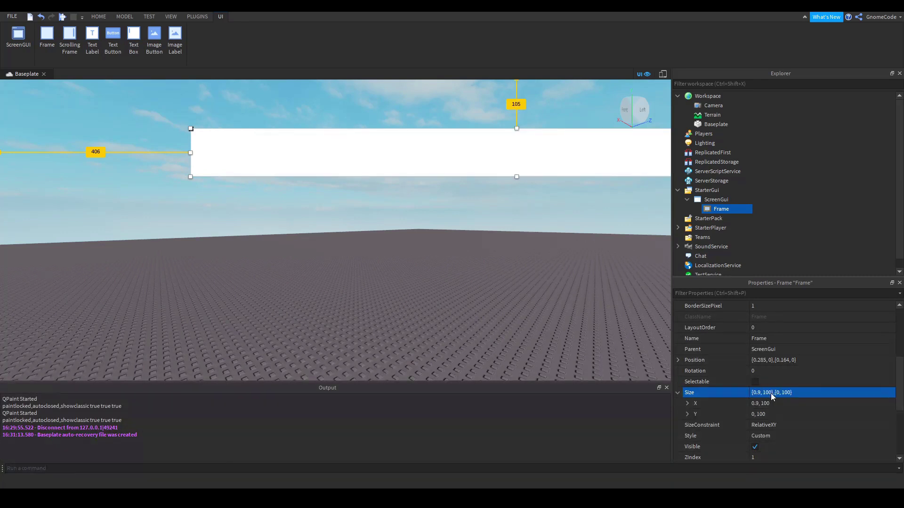
pyautogui.click(768, 394)
pyautogui.click(767, 393)
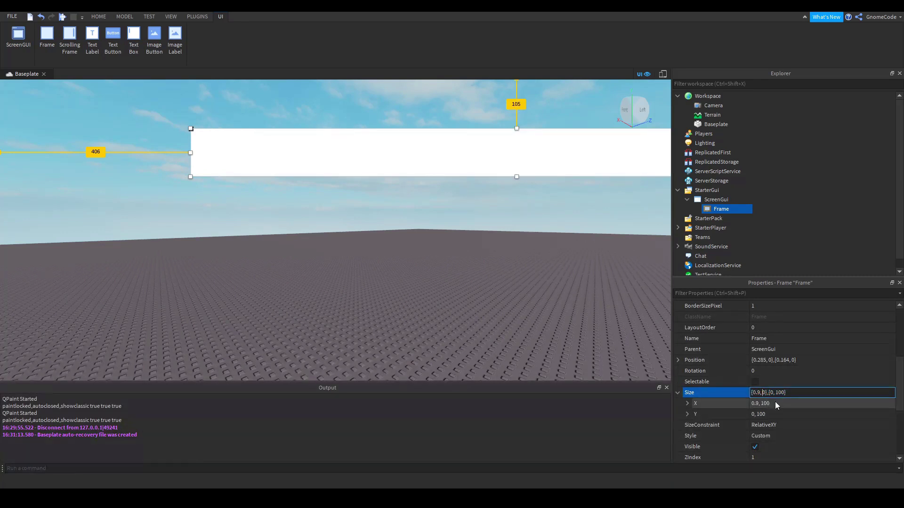
pyautogui.press('BackSpace')
pyautogui.press('BackSpace')
pyautogui.press('Return')
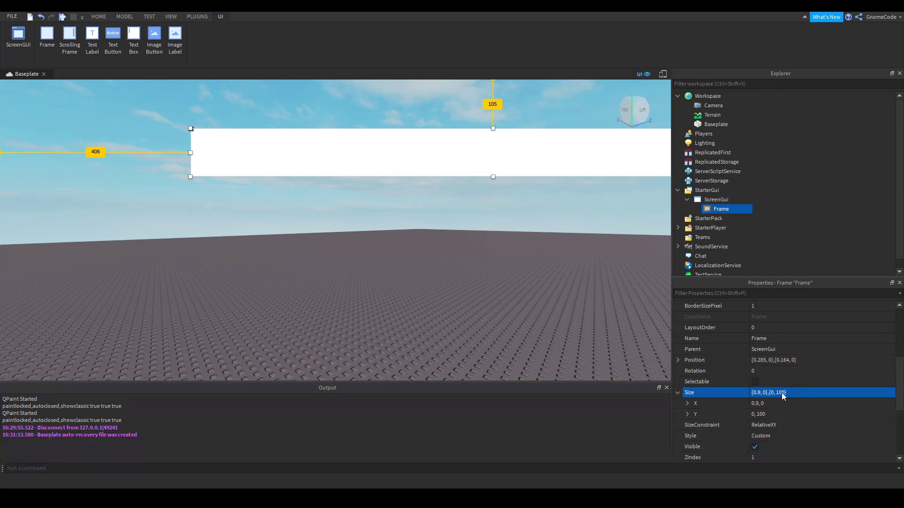
# Set the height to 0.9 scale with zero offset, giving Size {0.9, 0},{0.9, 0}
pyautogui.click(778, 394)
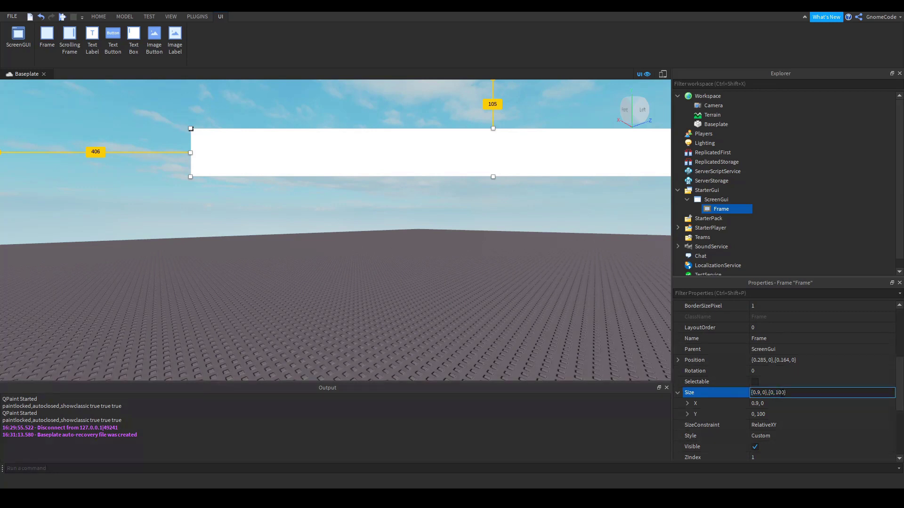
pyautogui.press('Delete')
pyautogui.press('BackSpace')
pyautogui.press('Return')
pyautogui.click(772, 392)
pyautogui.click(778, 393)
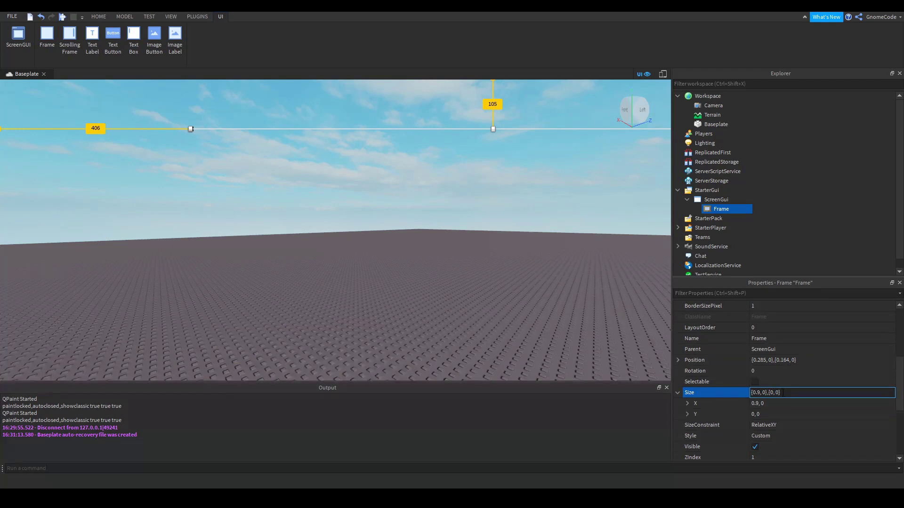
pyautogui.write('.9')
pyautogui.press('Return')
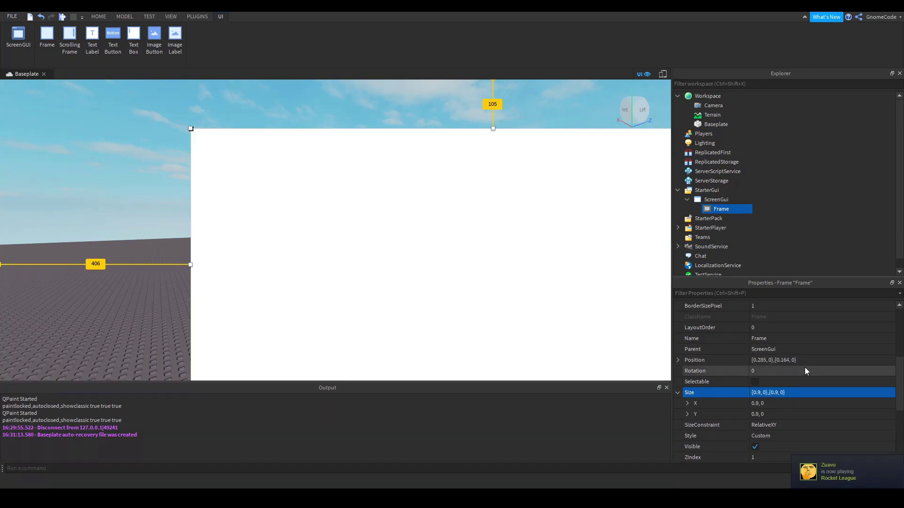
pyautogui.scroll(-5, 800, 360)
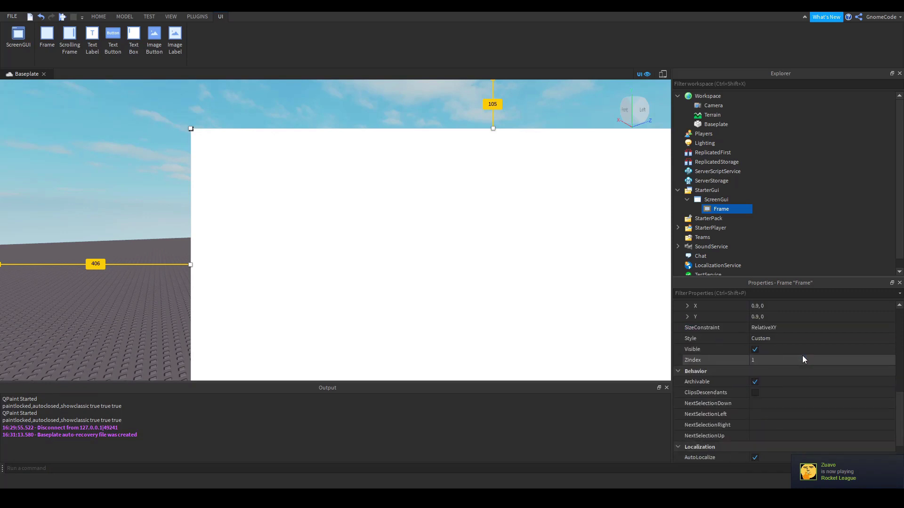
pyautogui.scroll(4, 802, 355)
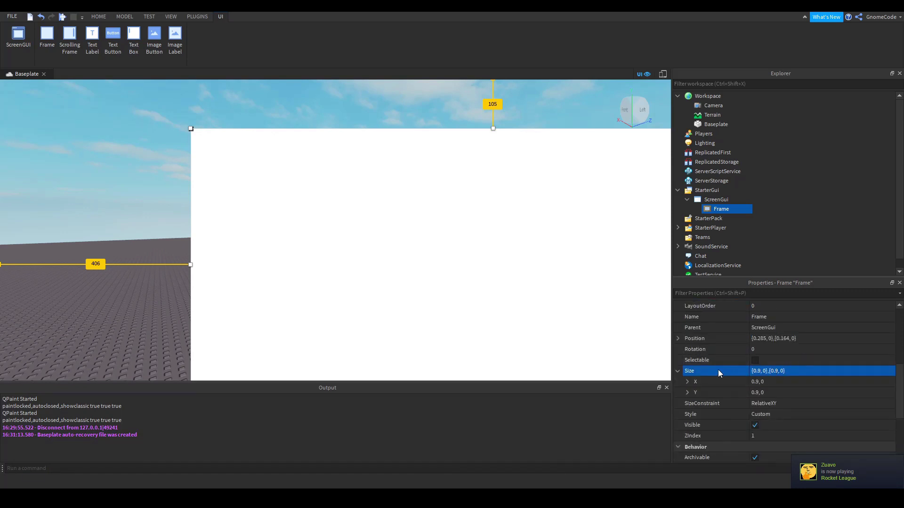
pyautogui.click(763, 338)
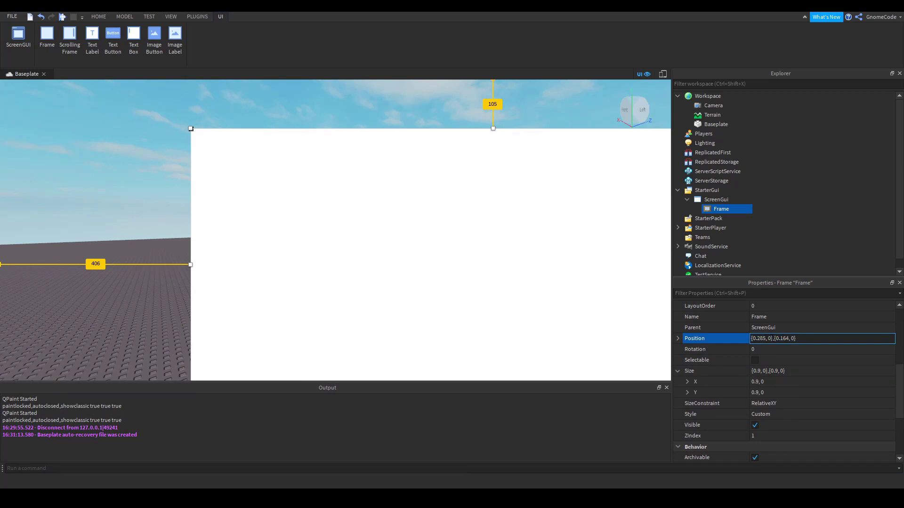
# Change the Frame's Position to {0.5, 0},{0.5, 0}
pyautogui.press('BackSpace')
pyautogui.press('BackSpace')
pyautogui.press('BackSpace')
pyautogui.write('5')
pyautogui.press('Return')
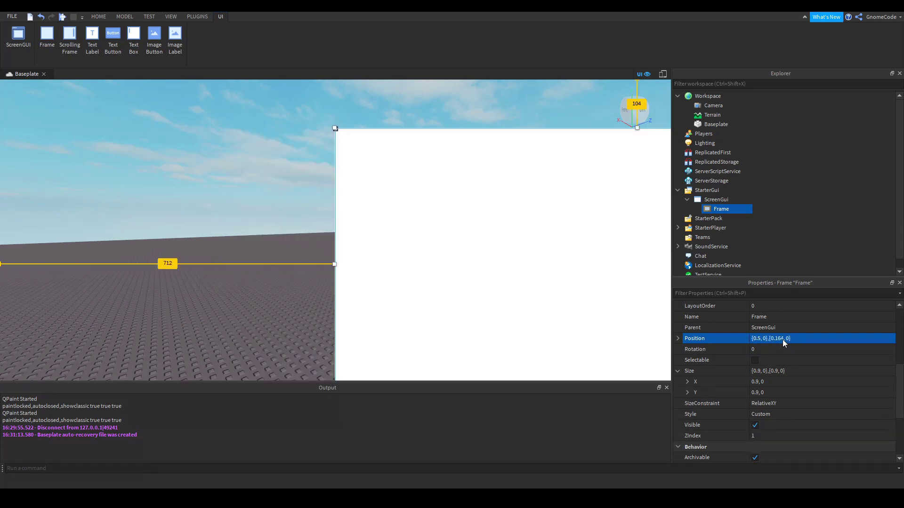
pyautogui.click(769, 338)
pyautogui.click(784, 339)
pyautogui.press('BackSpace')
pyautogui.press('BackSpace')
pyautogui.press('BackSpace')
pyautogui.write('5')
pyautogui.press('Return')
pyautogui.scroll(3, 791, 346)
pyautogui.scroll(3, 784, 356)
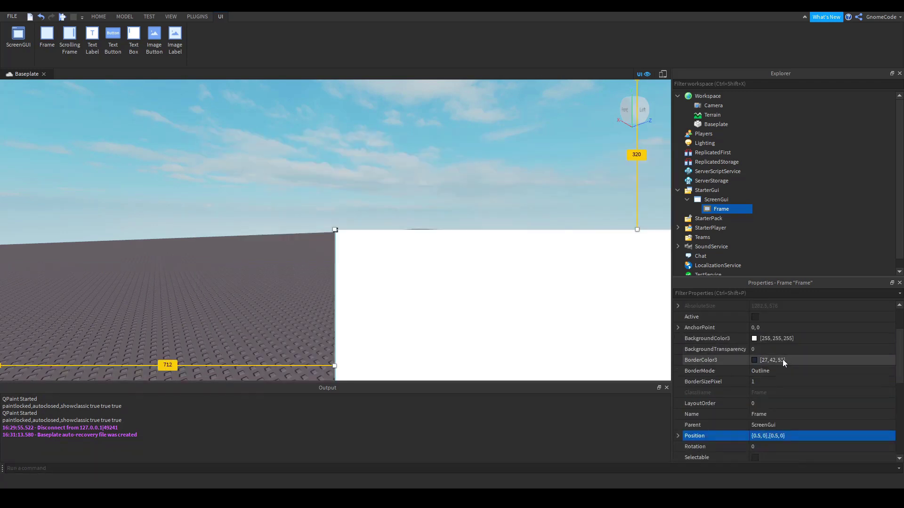
pyautogui.click(774, 363)
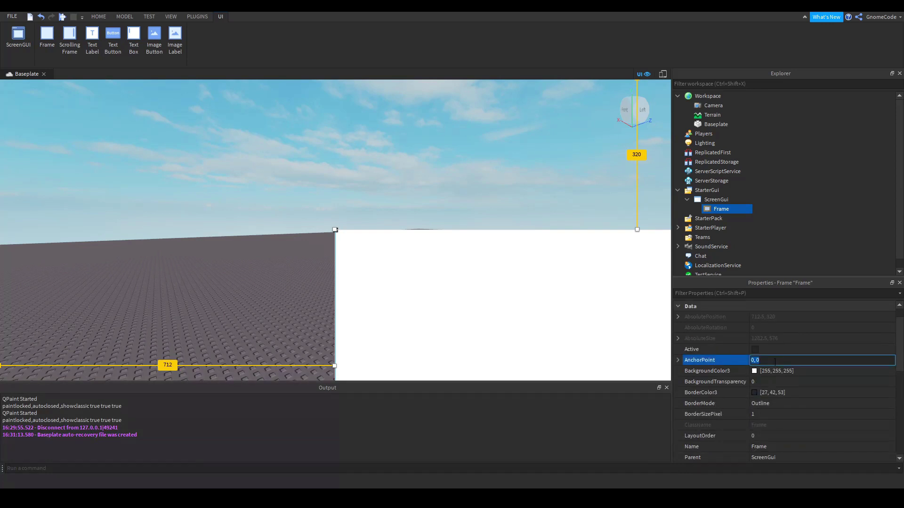
# Set the Frame's AnchorPoint to 0.5, 0.5 so it centres on screen
pyautogui.write('0.5, 0.5')
pyautogui.press('Return')
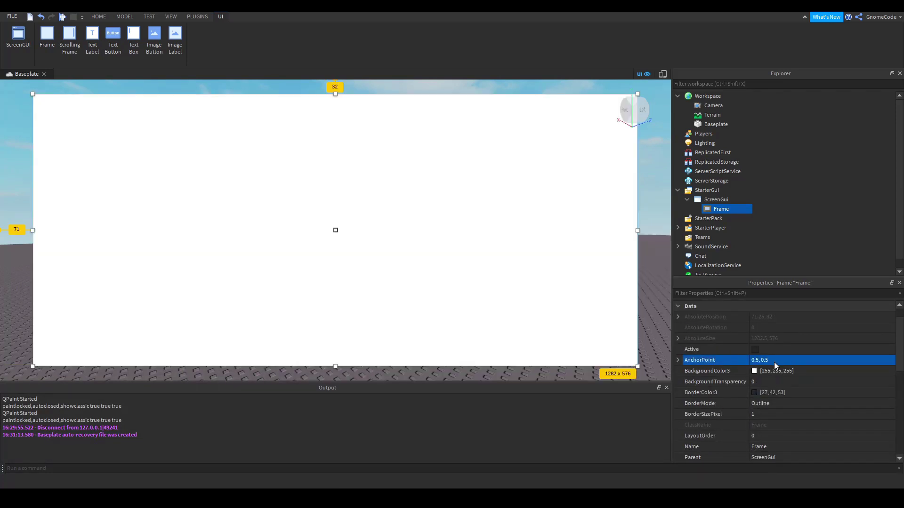
pyautogui.click(648, 262)
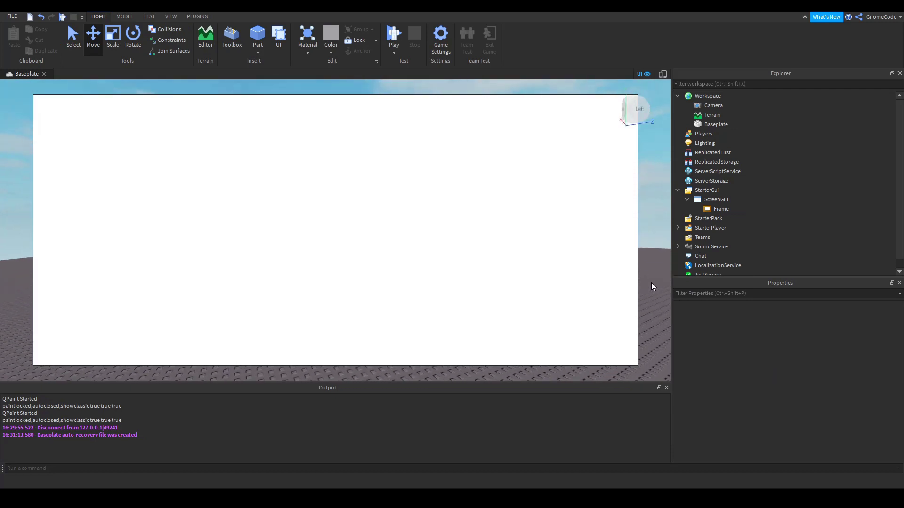
pyautogui.click(719, 210)
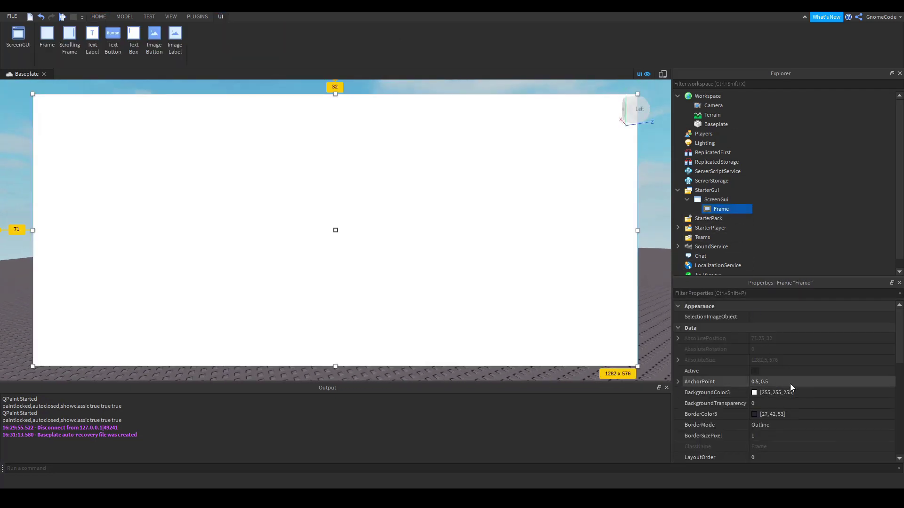
# Give the Frame a black background at 0.5 BackgroundTransparency
pyautogui.click(767, 405)
pyautogui.write('0.5')
pyautogui.press('Return')
pyautogui.click(754, 393)
pyautogui.moveTo(563, 169); pyautogui.dragTo(563, 259)
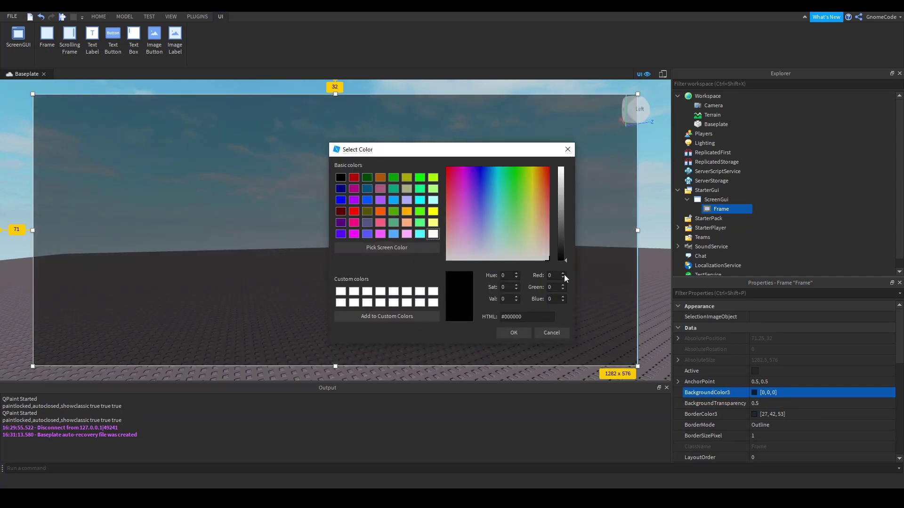
pyautogui.click(513, 332)
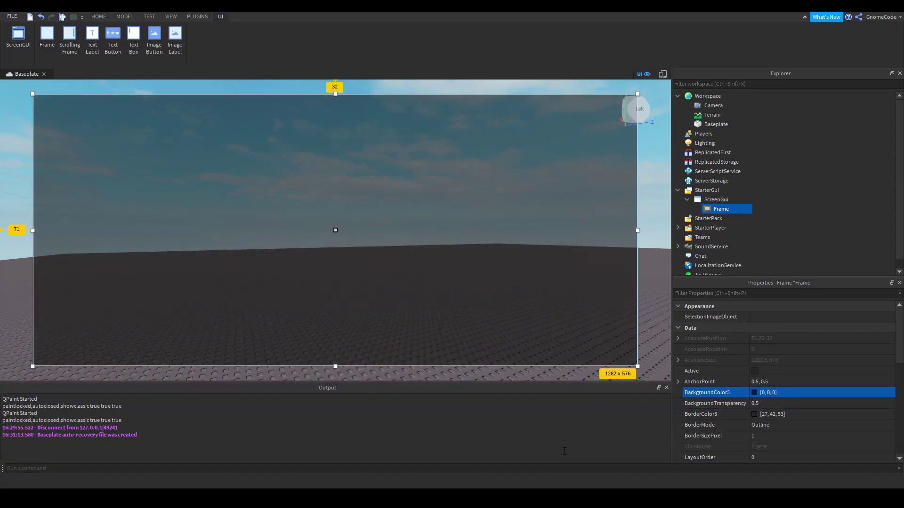
# Set the Frame's BorderSizePixel to 0
pyautogui.click(770, 437)
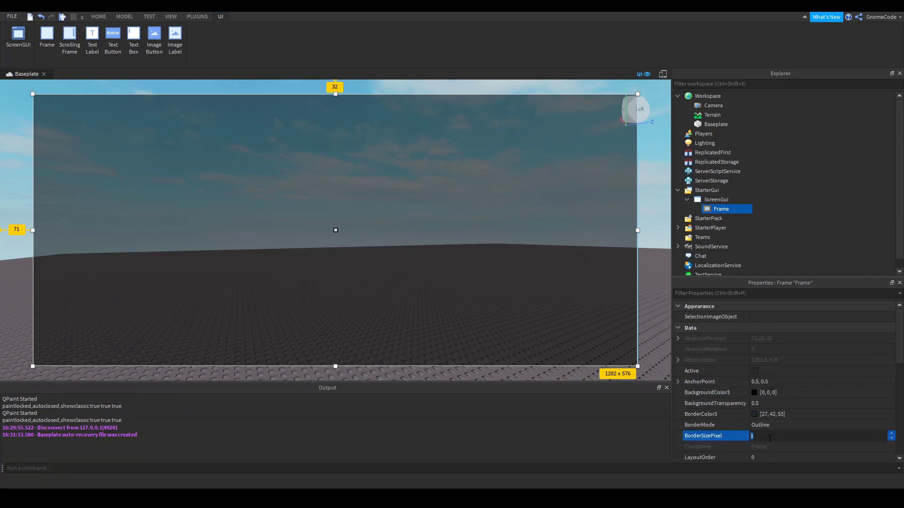
pyautogui.write('0')
pyautogui.click(656, 309)
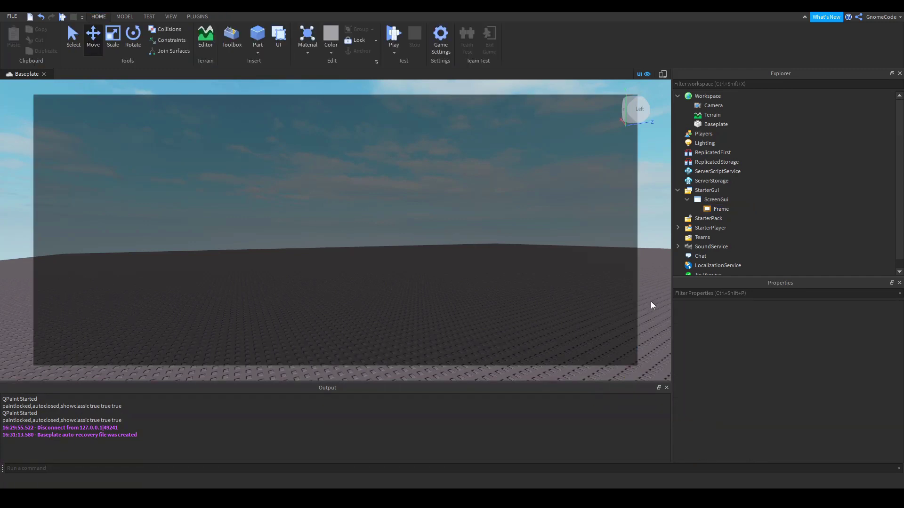
pyautogui.scroll(2, 651, 304)
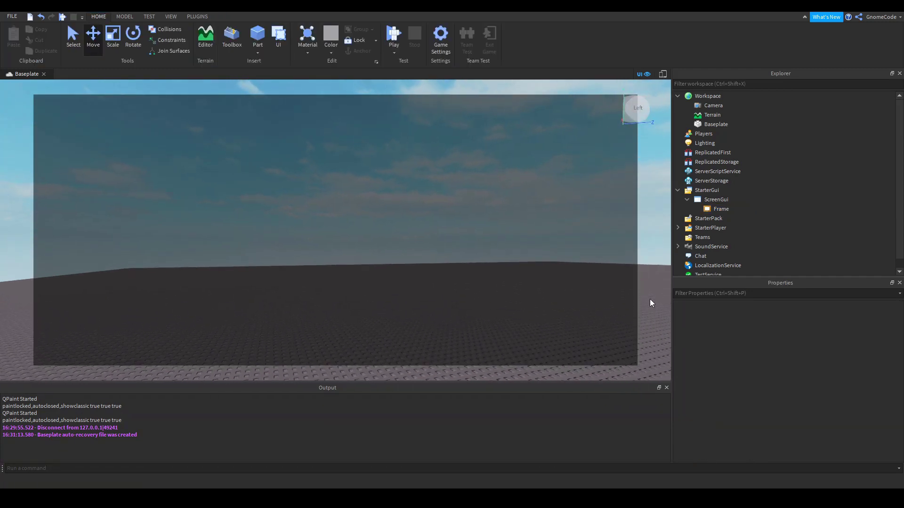
# Insert a TextLabel and nest it inside the Frame, moving it toward the bottom-right
pyautogui.click(722, 208)
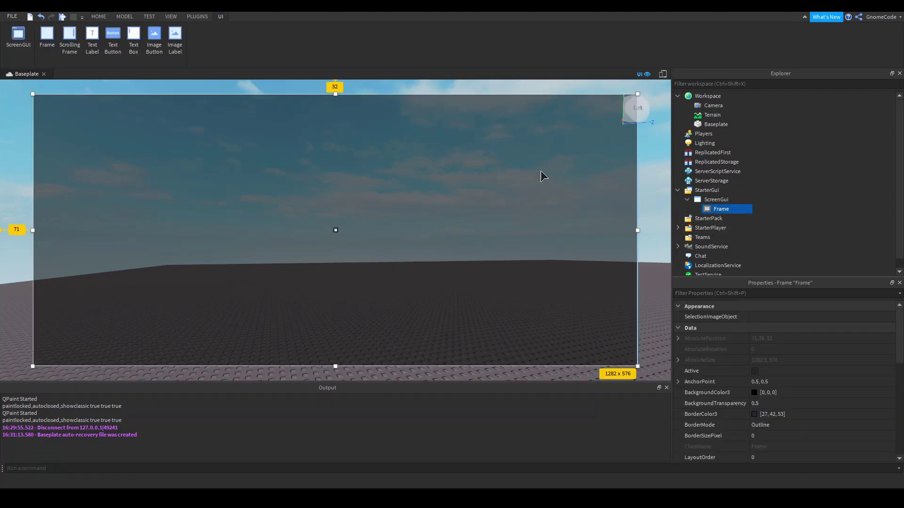
pyautogui.click(91, 38)
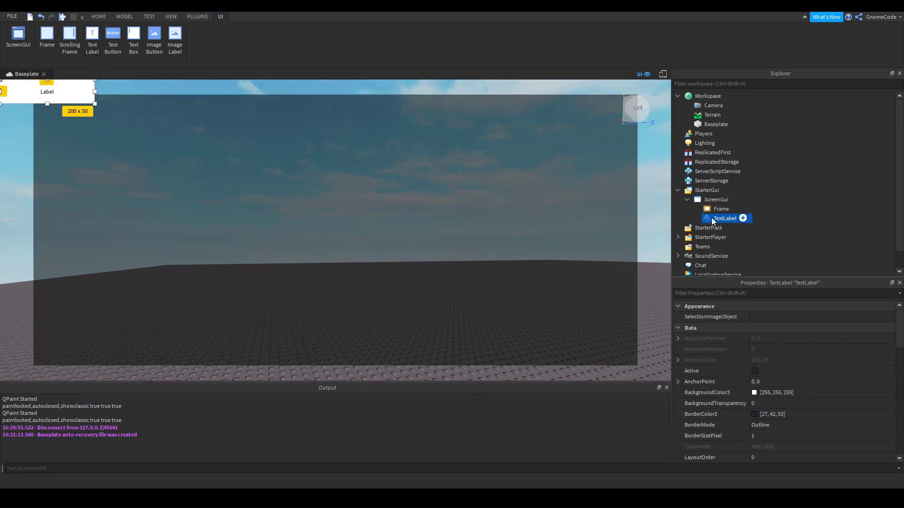
pyautogui.moveTo(713, 221); pyautogui.dragTo(720, 209)
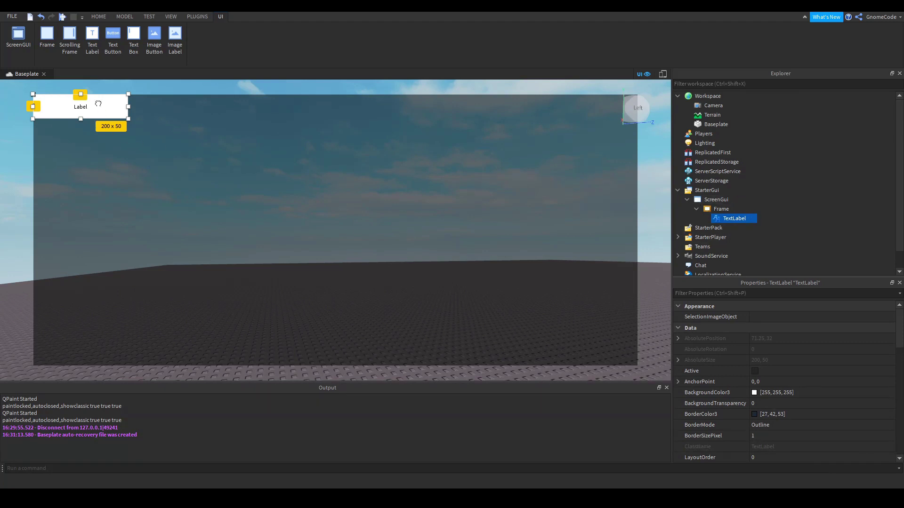
pyautogui.moveTo(100, 104)
pyautogui.mouseDown()
pyautogui.moveTo(192, 104)
pyautogui.moveTo(98, 101)
pyautogui.moveTo(136, 118)
pyautogui.moveTo(168, 153)
pyautogui.moveTo(204, 92)
pyautogui.moveTo(198, 96)
pyautogui.moveTo(220, 102)
pyautogui.moveTo(149, 125)
pyautogui.moveTo(97, 106)
pyautogui.mouseUp()
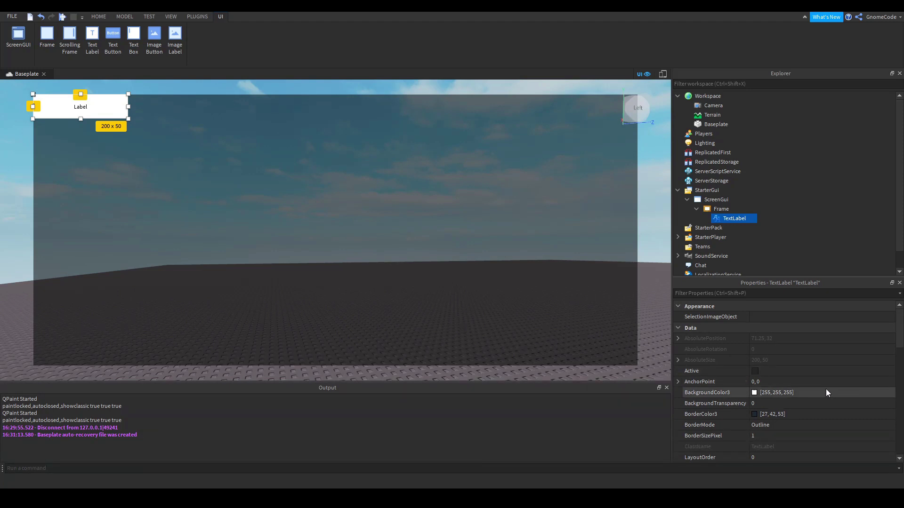
pyautogui.scroll(-4, 827, 389)
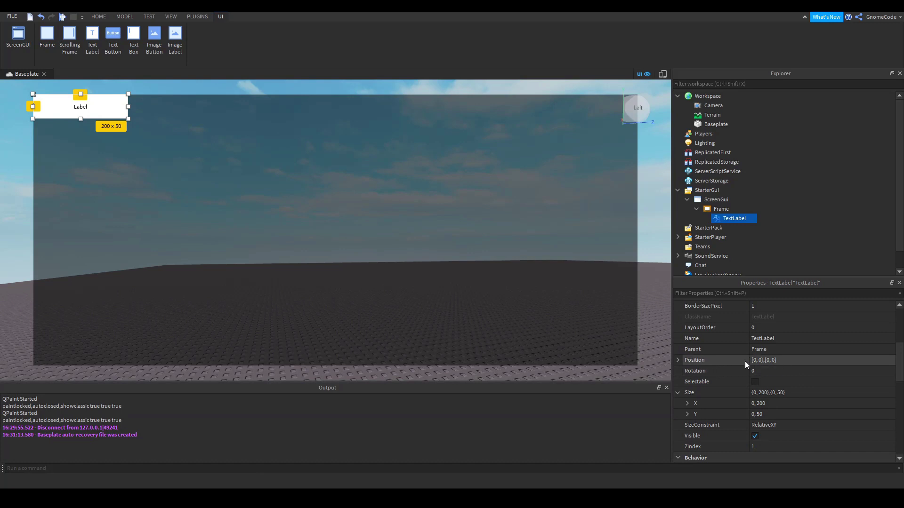
pyautogui.moveTo(98, 108); pyautogui.dragTo(508, 295)
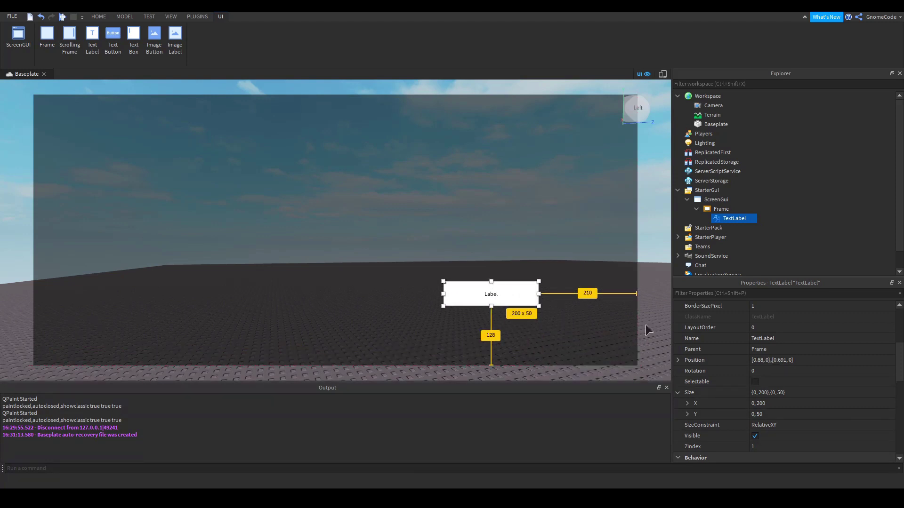
# Set the TextLabel's Position to {1, 0},{1, 0}
pyautogui.click(767, 361)
pyautogui.click(769, 362)
pyautogui.press('BackSpace')
pyautogui.press('BackSpace')
pyautogui.press('BackSpace')
pyautogui.press('BackSpace')
pyautogui.write('1')
pyautogui.press('Return')
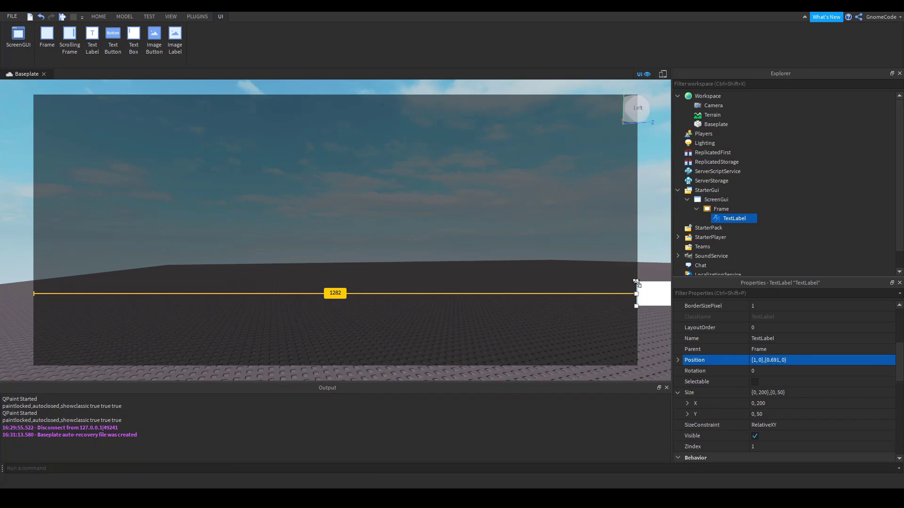
pyautogui.click(790, 361)
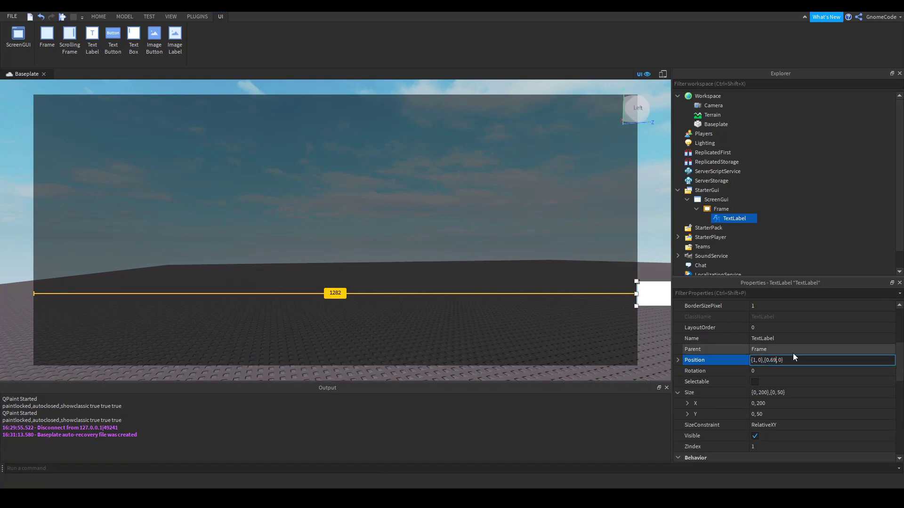
pyautogui.write('1')
pyautogui.press('Return')
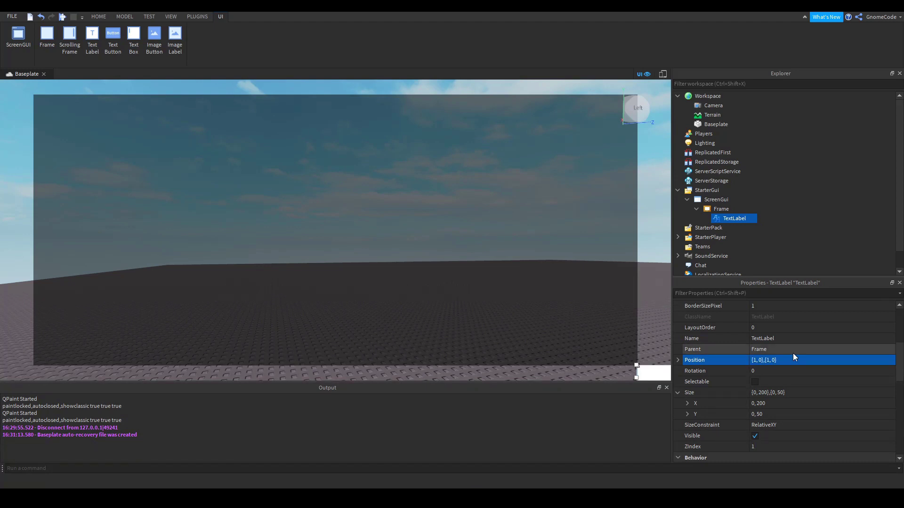
pyautogui.click(651, 353)
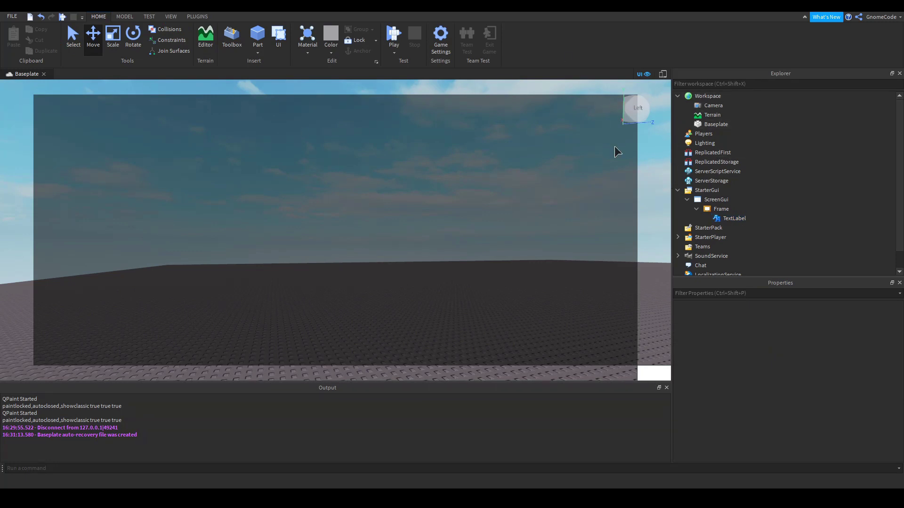
# Set the TextLabel's AnchorPoint to 0.5, 0.5
pyautogui.click(726, 220)
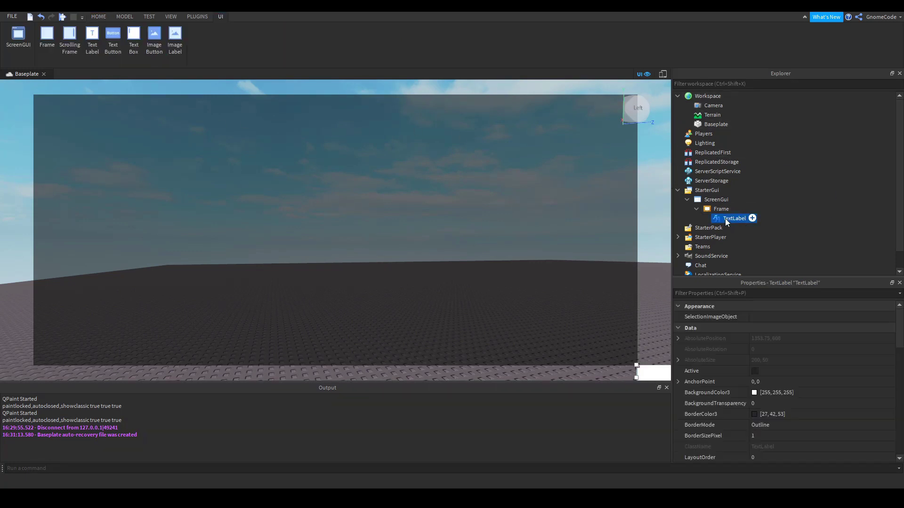
pyautogui.click(761, 383)
pyautogui.press('Left')
pyautogui.press('Left')
pyautogui.press('Left')
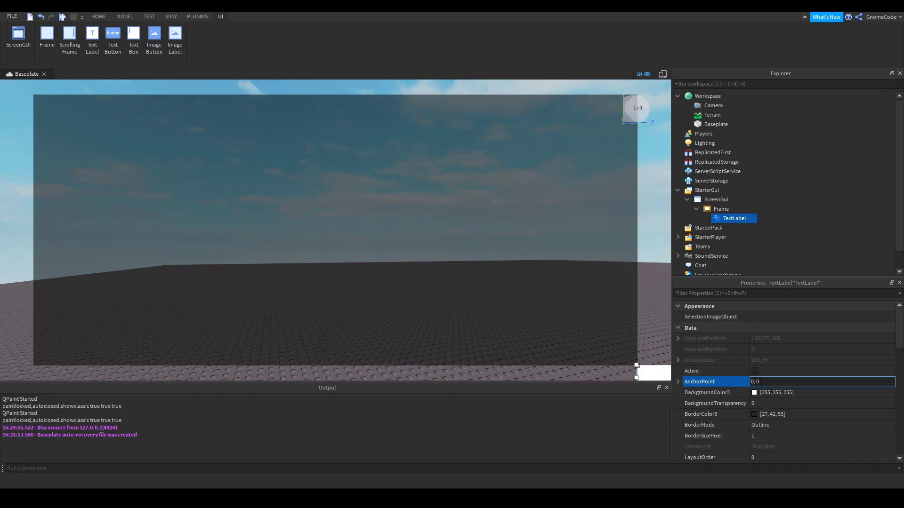
pyautogui.write('.5, 0.5')
pyautogui.press('Return')
# Drag the TextLabel to the upper middle of the Frame
pyautogui.scroll(-1, 788, 394)
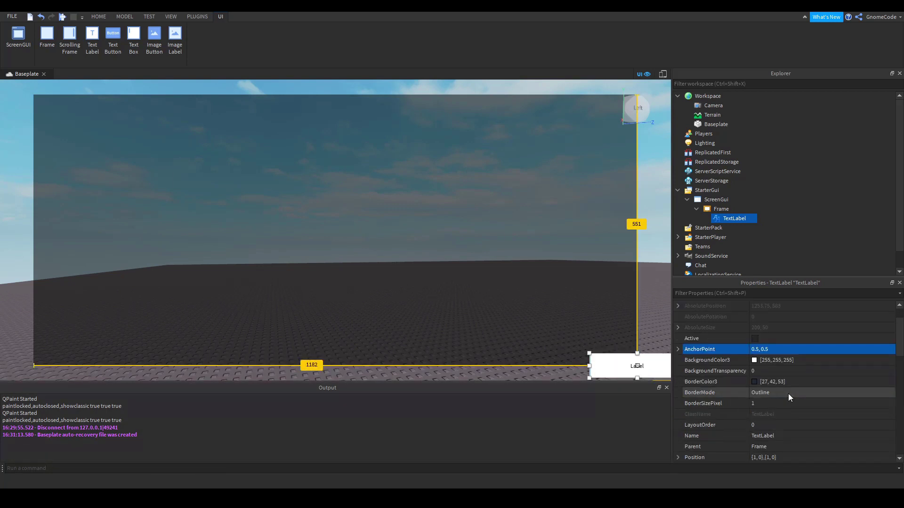
pyautogui.moveTo(623, 369); pyautogui.dragTo(330, 121)
pyautogui.scroll(-3, 841, 391)
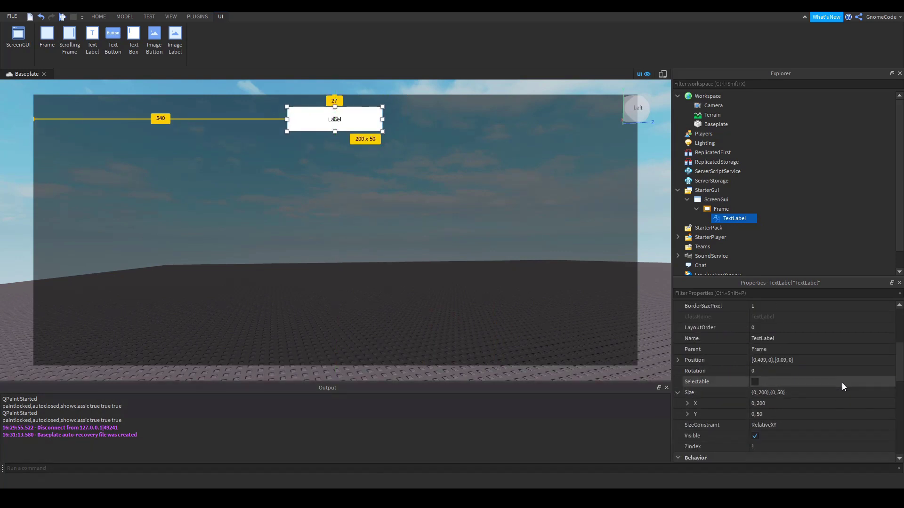
pyautogui.moveTo(321, 119); pyautogui.dragTo(321, 112)
# Set the TextLabel's Position exactly to {0.5, 0},{0.1, 0}
pyautogui.click(772, 362)
pyautogui.doubleClick(761, 360)
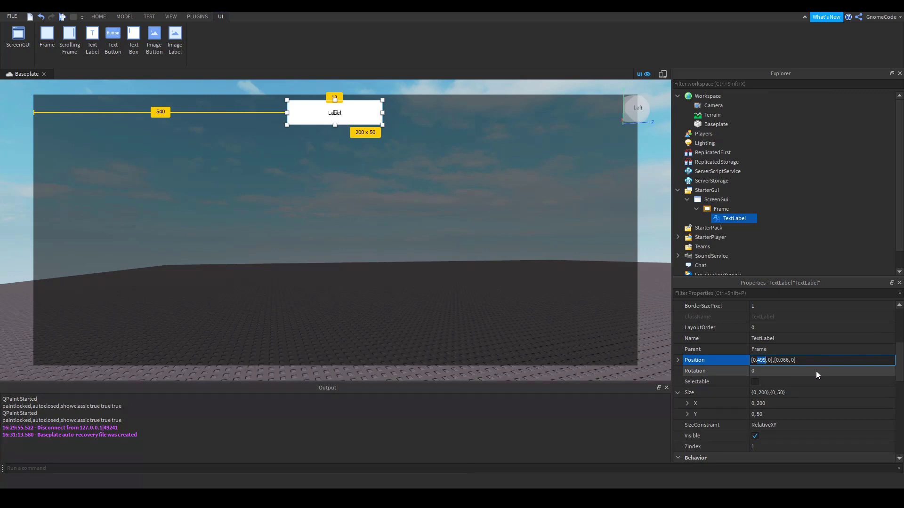
pyautogui.write('5')
pyautogui.press('Return')
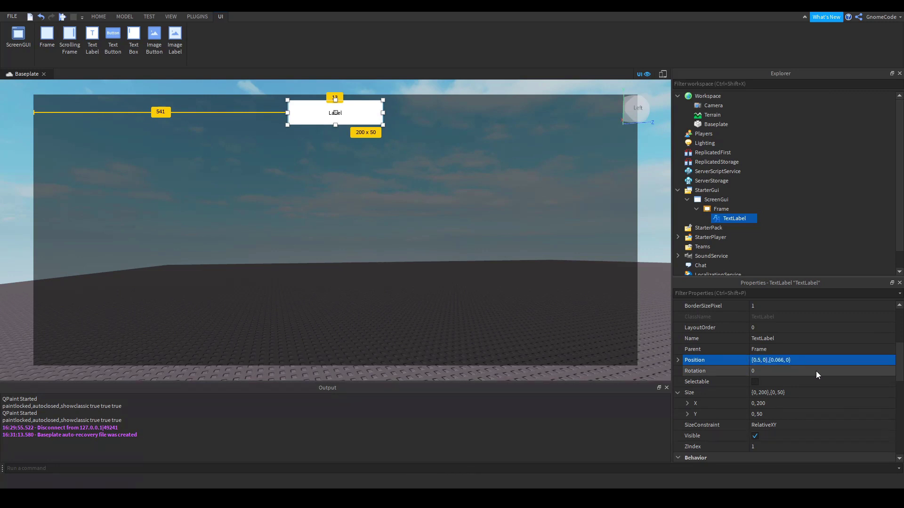
pyautogui.click(782, 363)
pyautogui.click(792, 360)
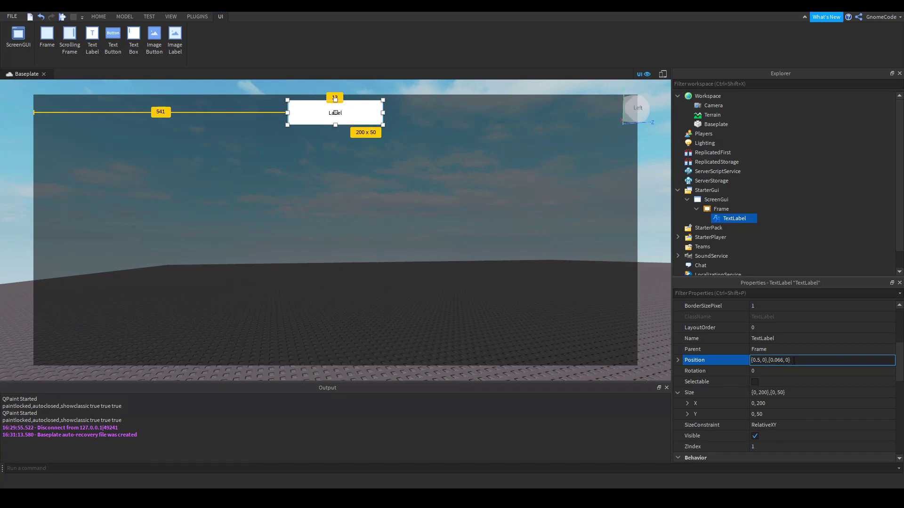
pyautogui.press('BackSpace')
pyautogui.press('BackSpace')
pyautogui.press('BackSpace')
pyautogui.press('BackSpace')
pyautogui.press('BackSpace')
pyautogui.press('BackSpace')
pyautogui.press('BackSpace')
pyautogui.write('1, 0}')
pyautogui.press('Return')
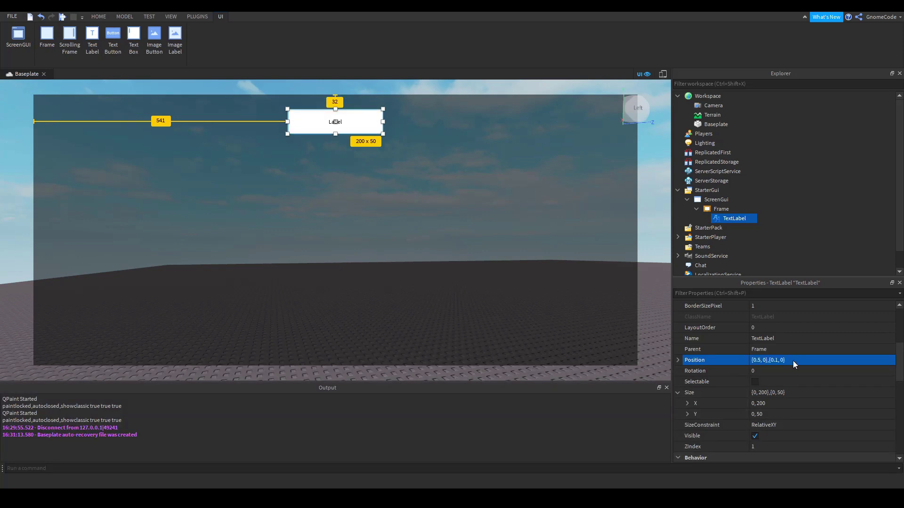
pyautogui.scroll(5, 790, 359)
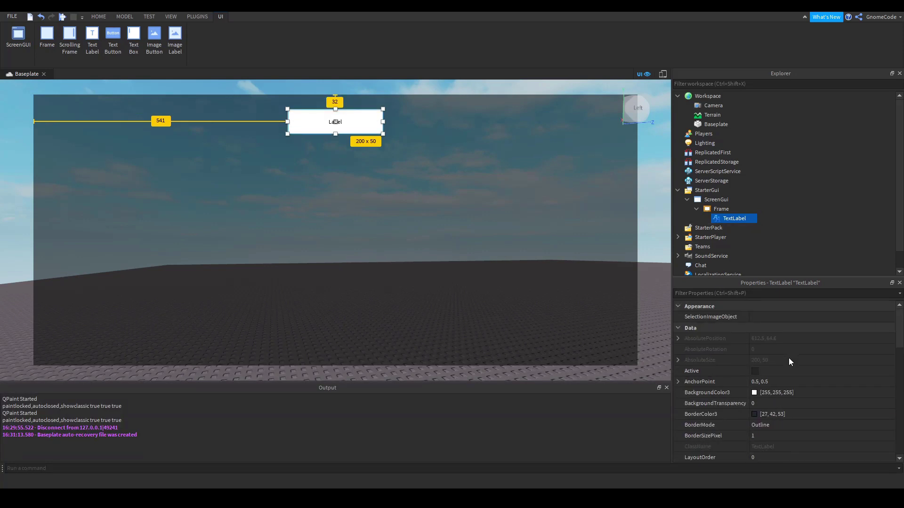
# Set the TextLabel's BackgroundTransparency to 1
pyautogui.click(769, 403)
pyautogui.write('1')
pyautogui.press('Return')
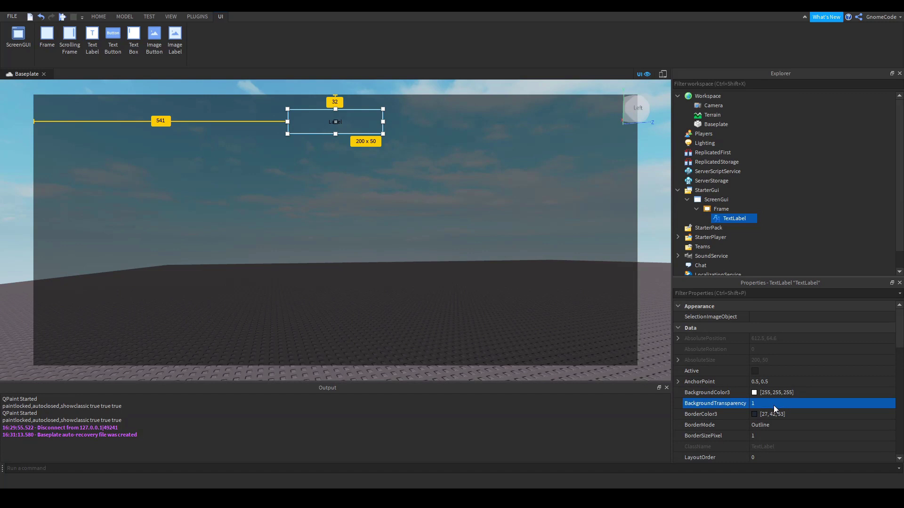
pyautogui.scroll(-3, 796, 411)
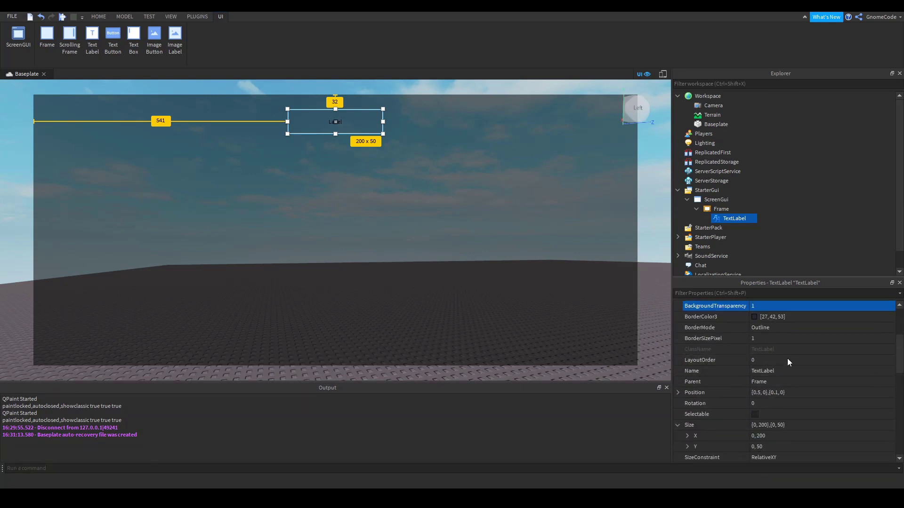
pyautogui.scroll(-2, 787, 387)
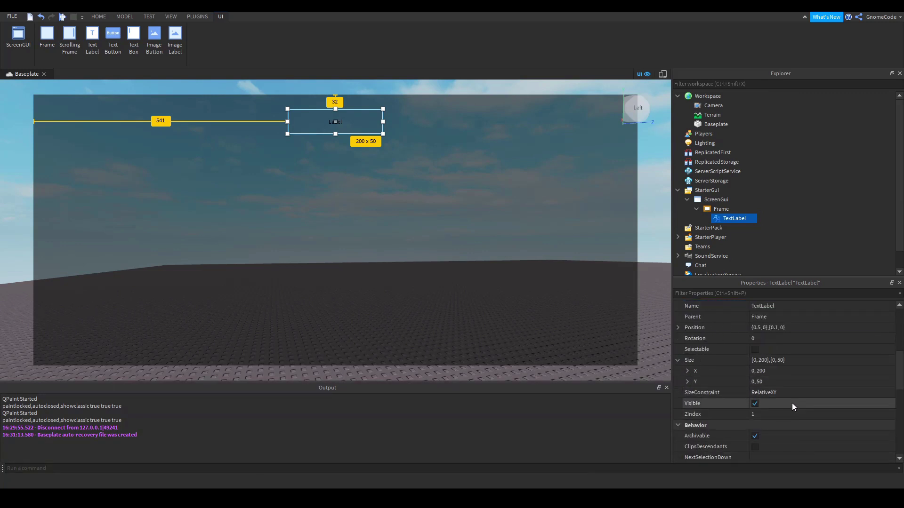
# Preview the transparent label, then reselect the TextLabel in Explorer
pyautogui.click(650, 206)
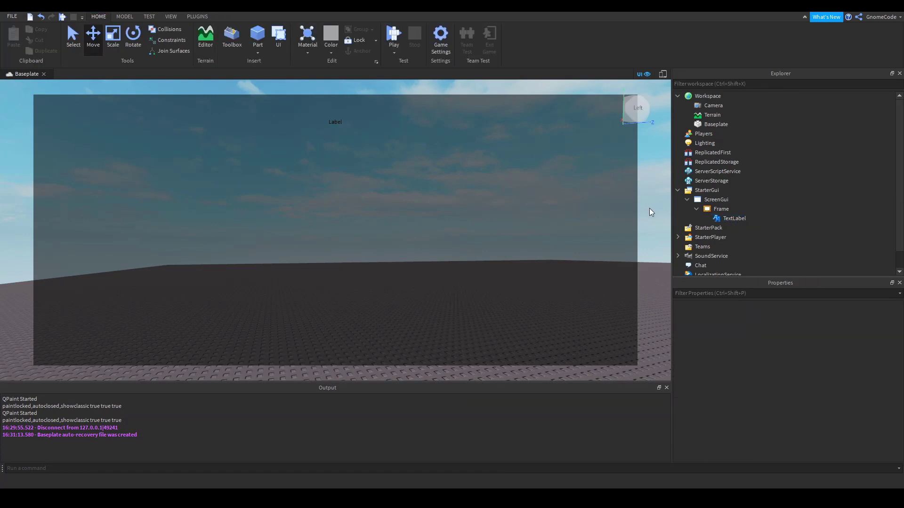
pyautogui.click(728, 217)
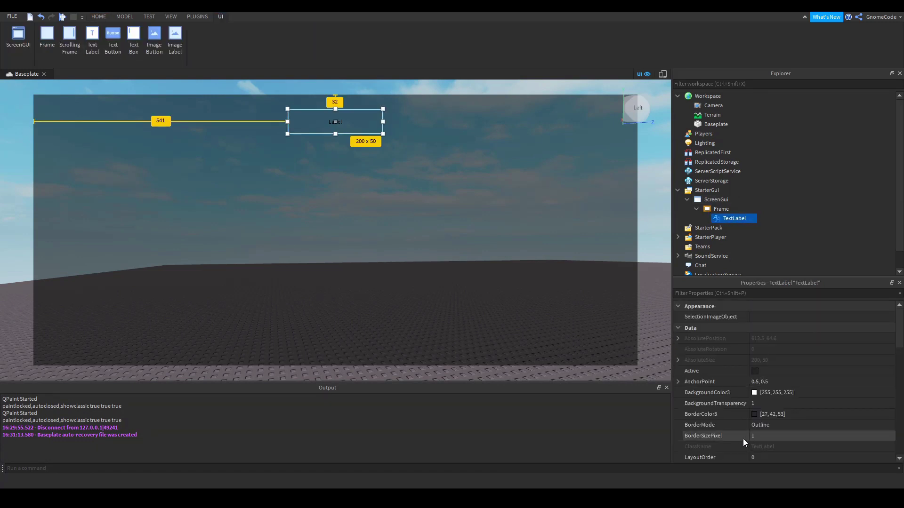
pyautogui.click(725, 219)
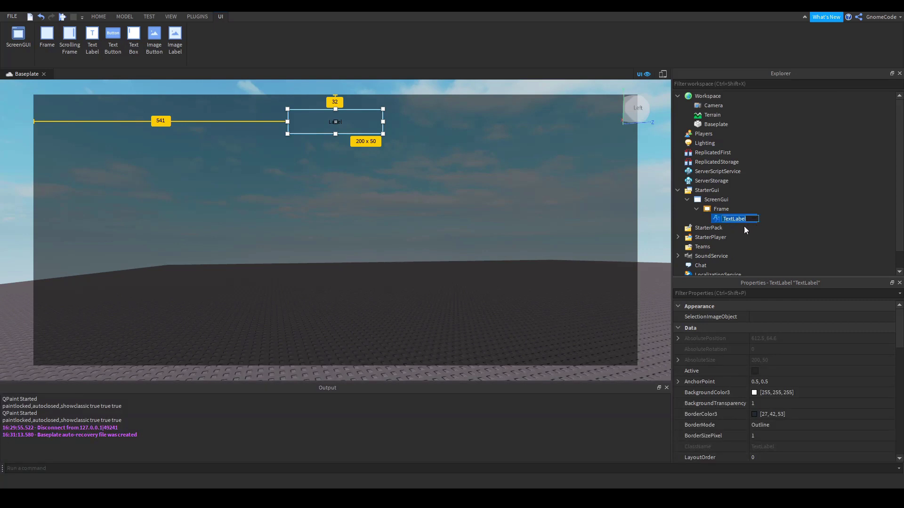
pyautogui.click(717, 210)
pyautogui.click(721, 219)
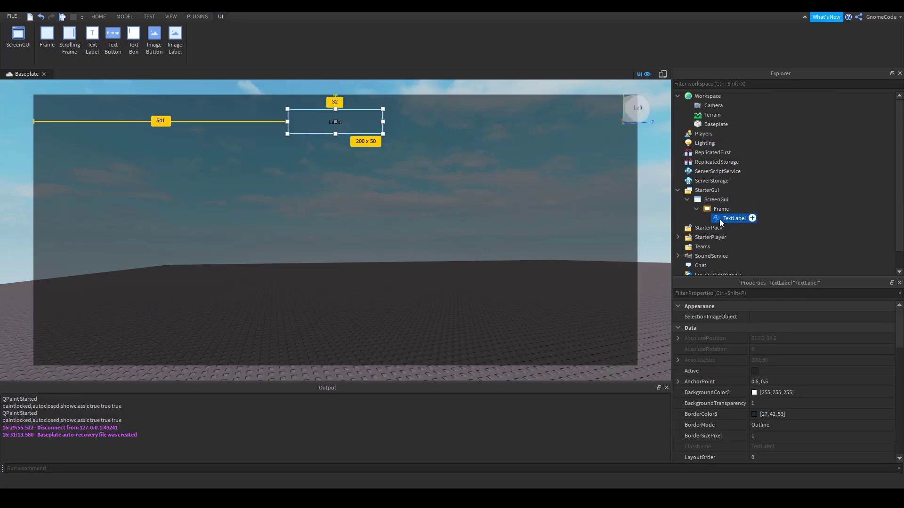
# Insert a LocalScript under the TextLabel
pyautogui.click(752, 219)
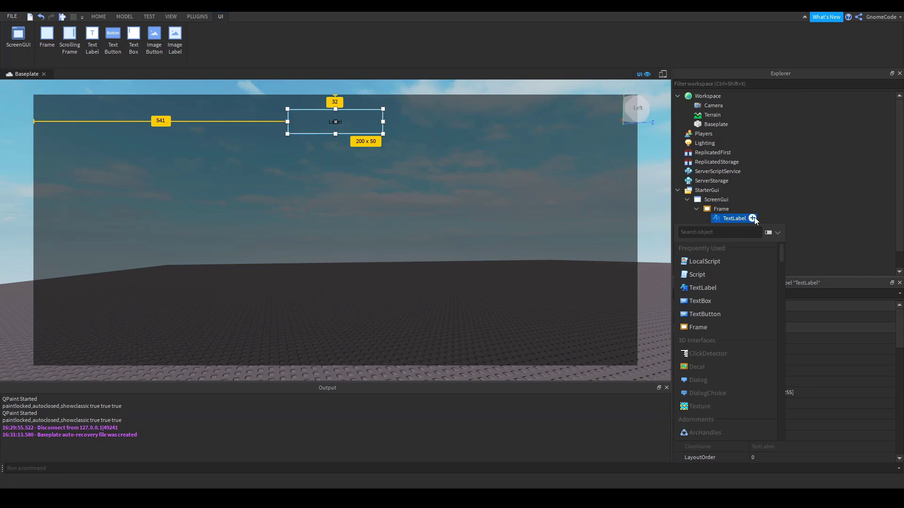
pyautogui.write('loc')
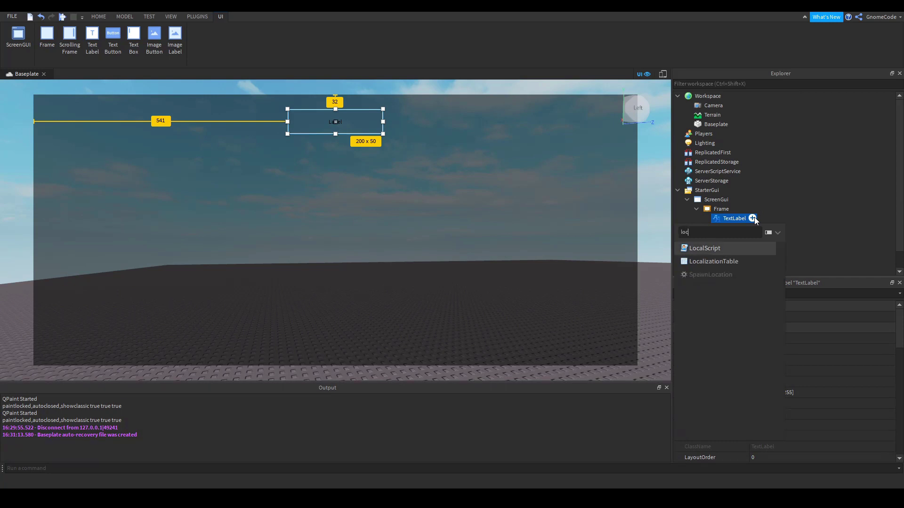
pyautogui.click(704, 249)
# Replace the default code with script.Parent.TextColor3 = Color3.new(255, 0, 0)
pyautogui.hotkey('ctrl', 'a')
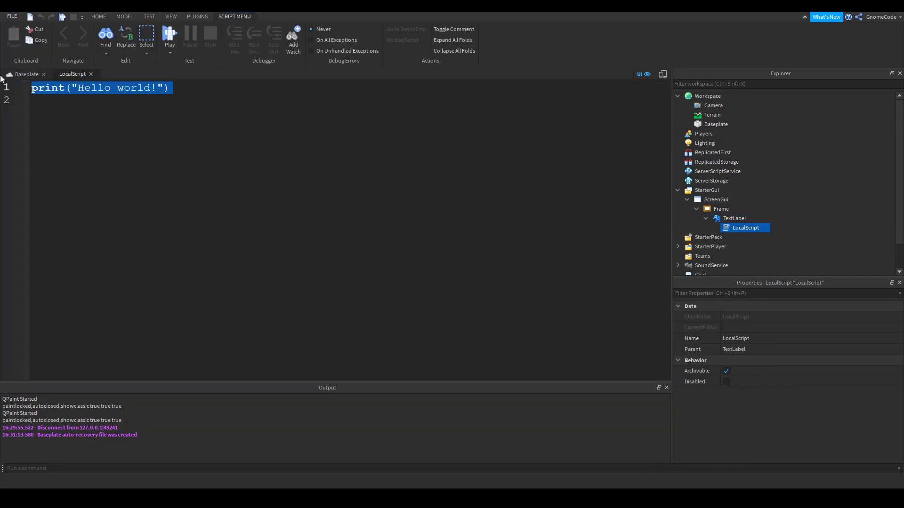
pyautogui.write('script.P')
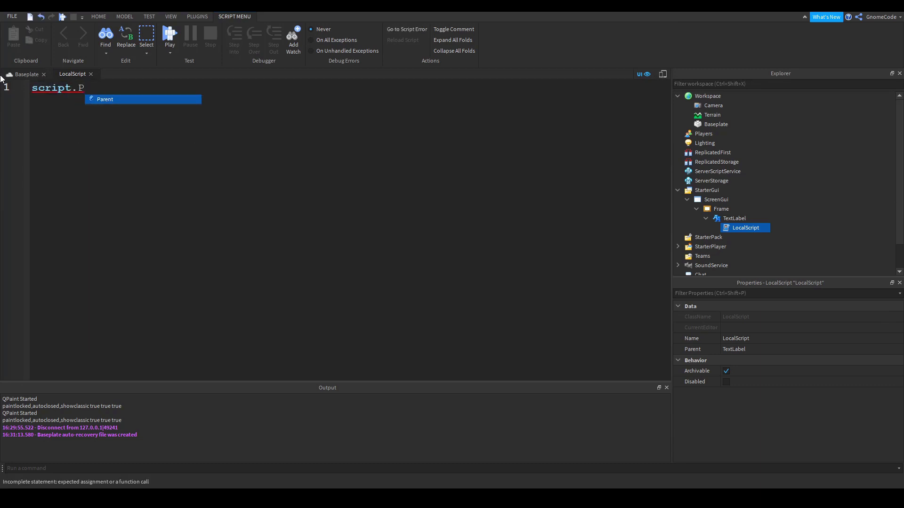
pyautogui.press('Tab')
pyautogui.write('.Tex')
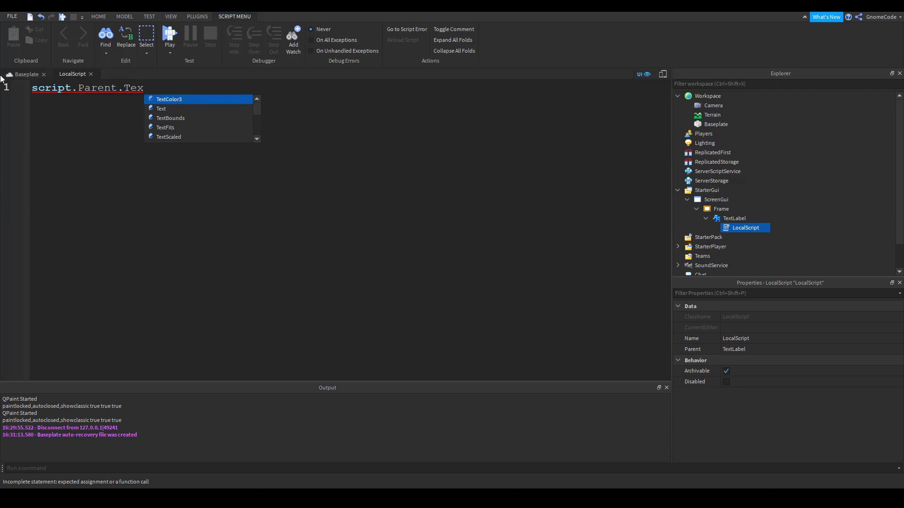
pyautogui.press('Tab')
pyautogui.write('=')
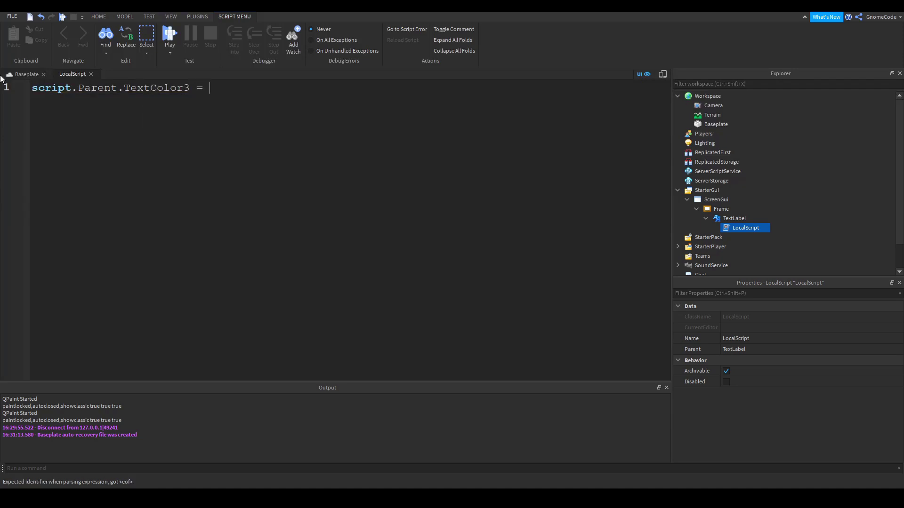
pyautogui.write(' Colo')
pyautogui.press('Tab')
pyautogui.write('.n')
pyautogui.press('Tab')
pyautogui.write('(')
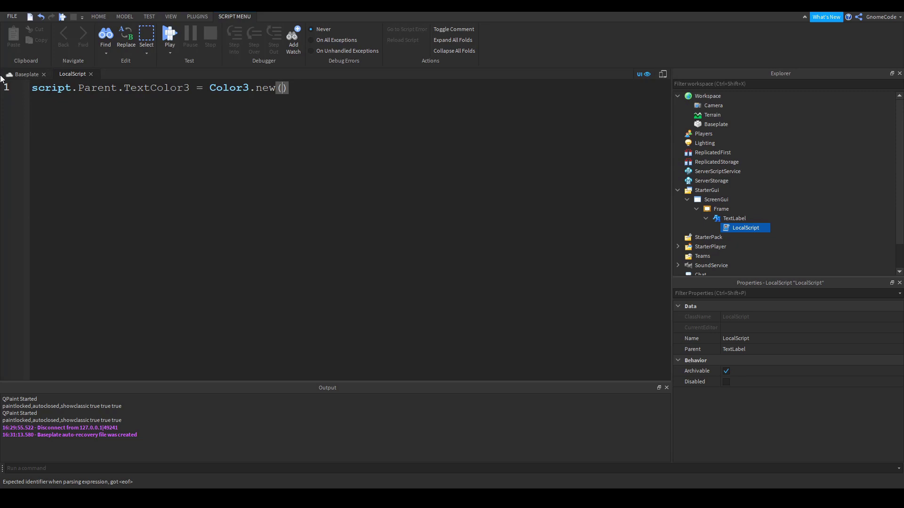
pyautogui.write('255')
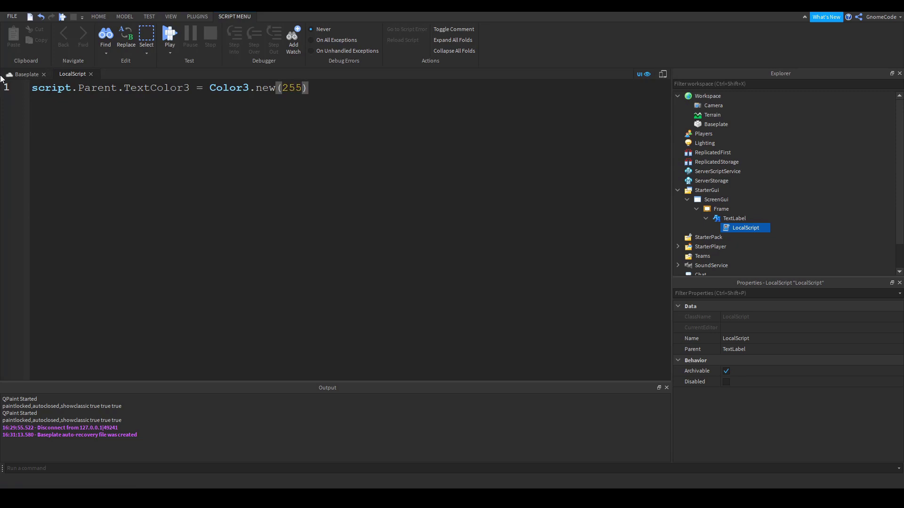
pyautogui.write(', 0, 0')
# Add line 2 setting script.Parent.Text to "Welcome to my game"
pyautogui.click(21, 74)
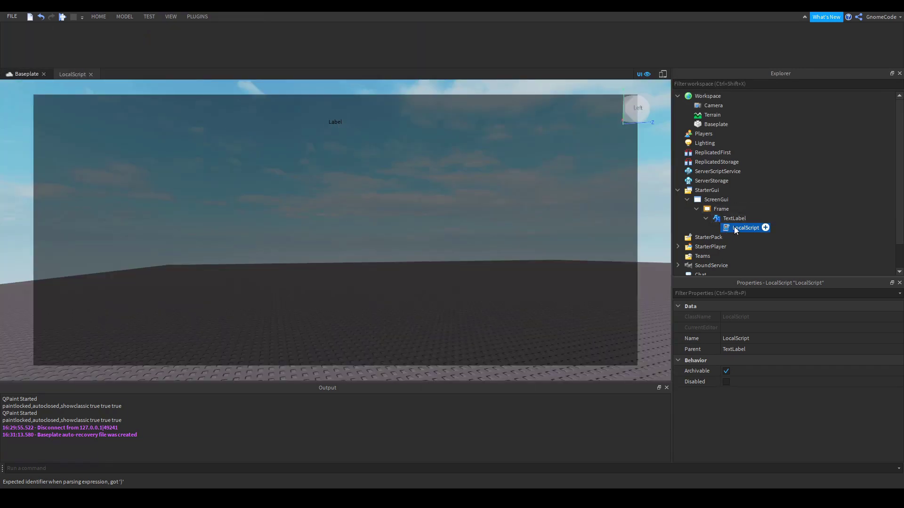
pyautogui.doubleClick(757, 228)
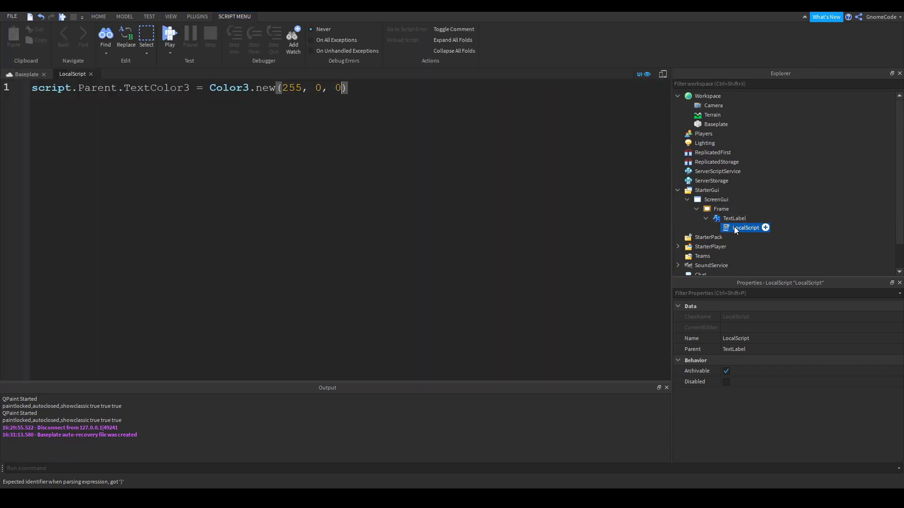
pyautogui.click(368, 89)
pyautogui.press('Return')
pyautogui.write('script.')
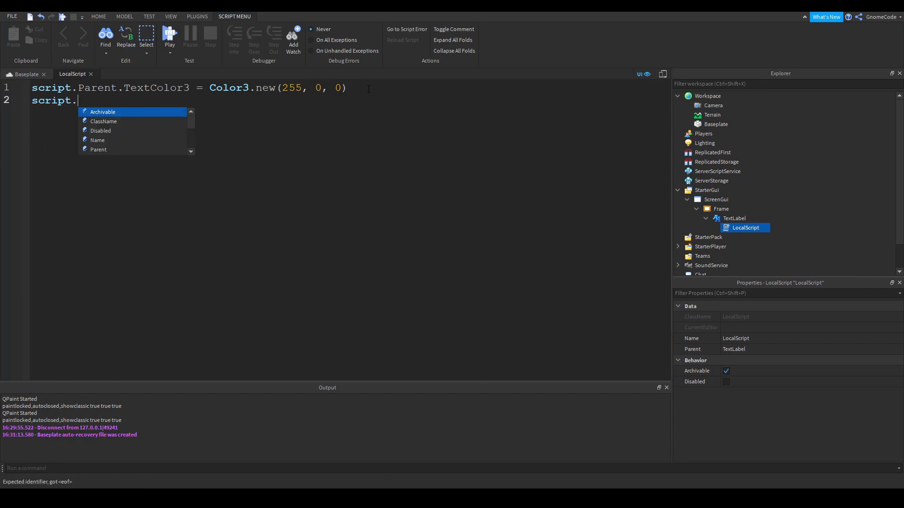
pyautogui.write('Parent')
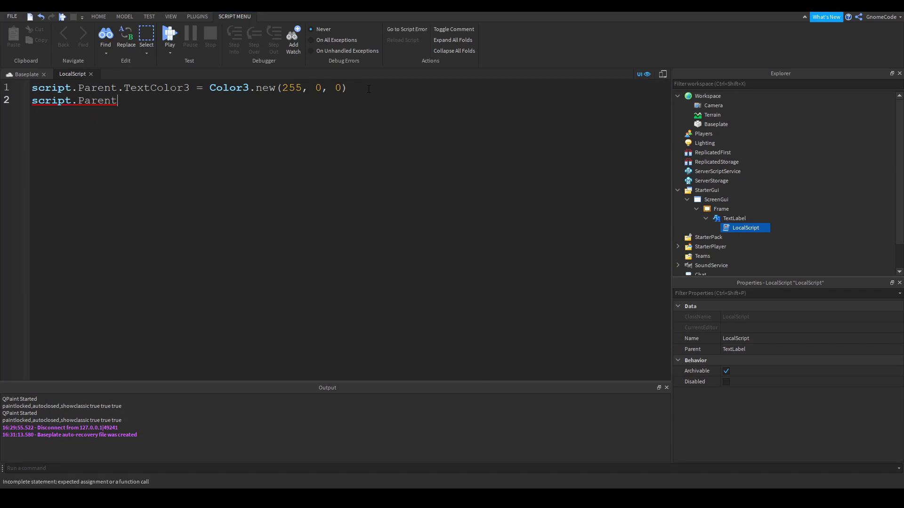
pyautogui.write('.Text = ""')
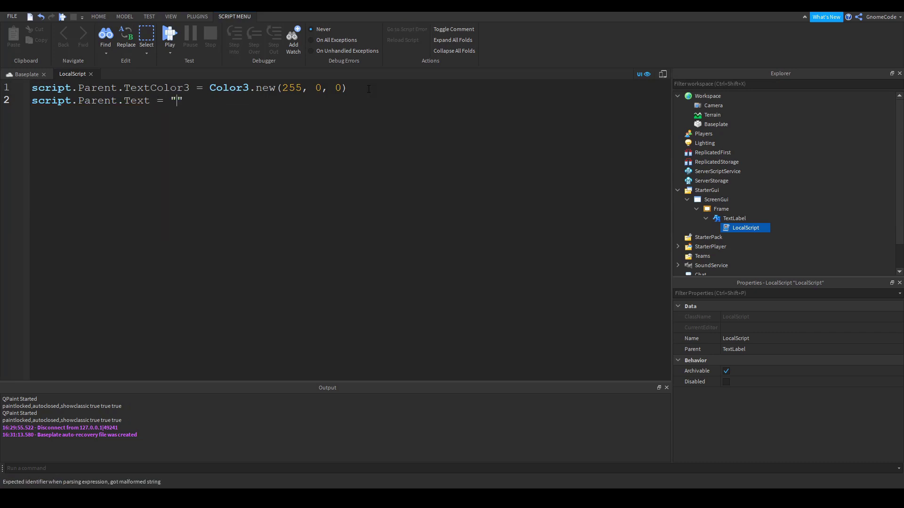
pyautogui.write('Welcome to my game')
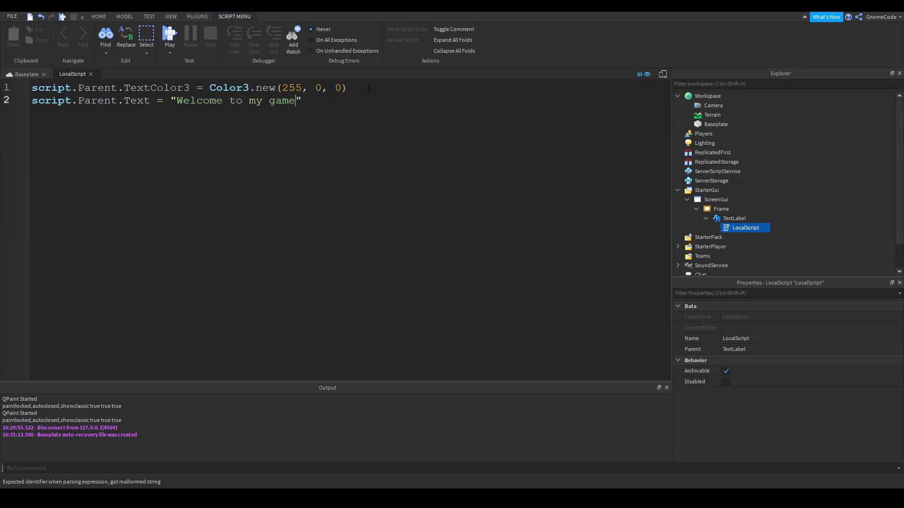
pyautogui.press('End')
# Add line 3 setting script.Parent.TextSize = 40
pyautogui.press('Return')
pyautogui.write('#')
pyautogui.press('BackSpace')
pyautogui.write('scri')
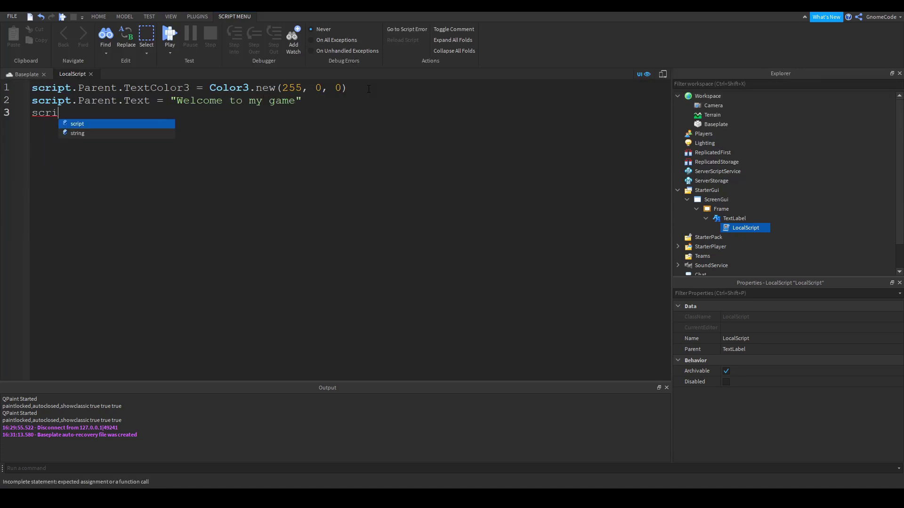
pyautogui.write('pt.Parent')
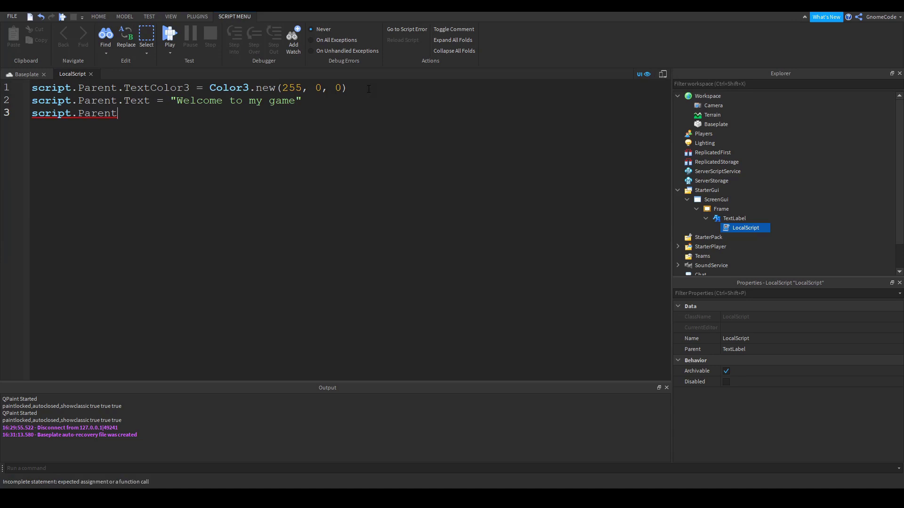
pyautogui.write('.F')
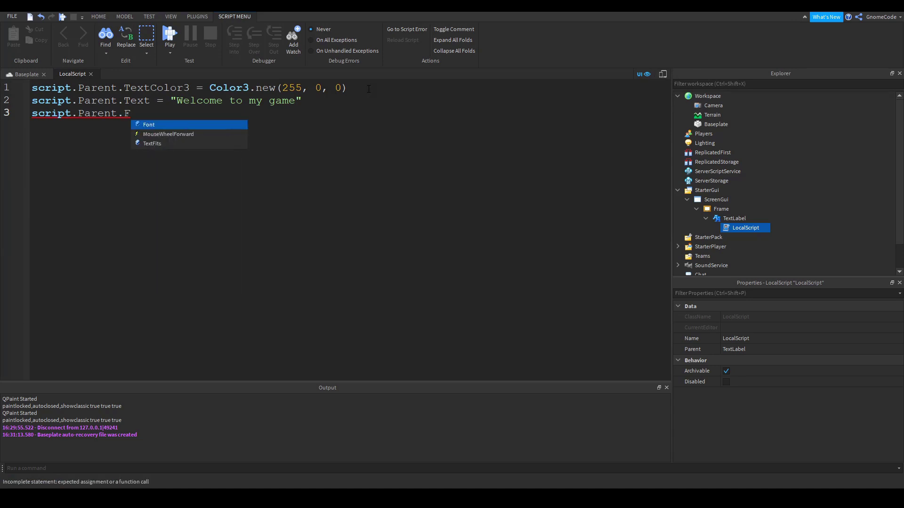
pyautogui.press('BackSpace')
pyautogui.write('Te')
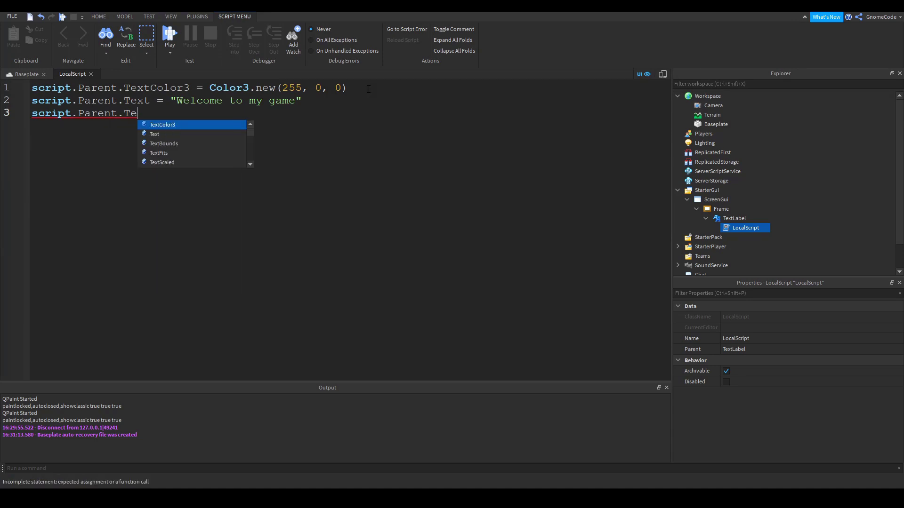
pyautogui.write('xtS')
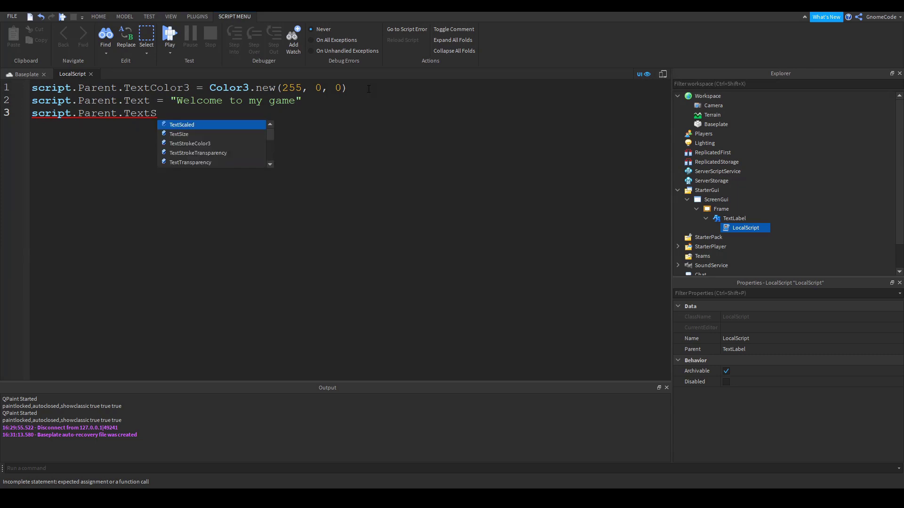
pyautogui.press('Down')
pyautogui.press('Tab')
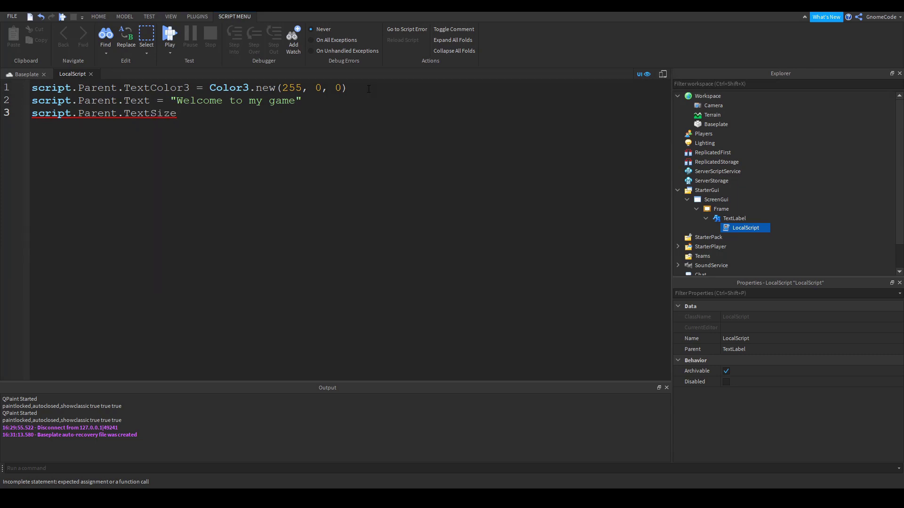
pyautogui.write('= 40')
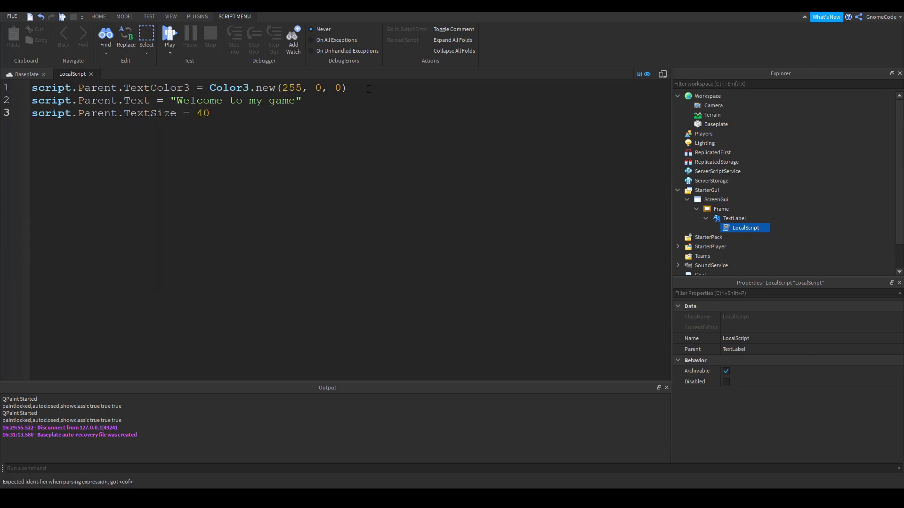
# Play-test the game from the Baseplate scene
pyautogui.click(25, 73)
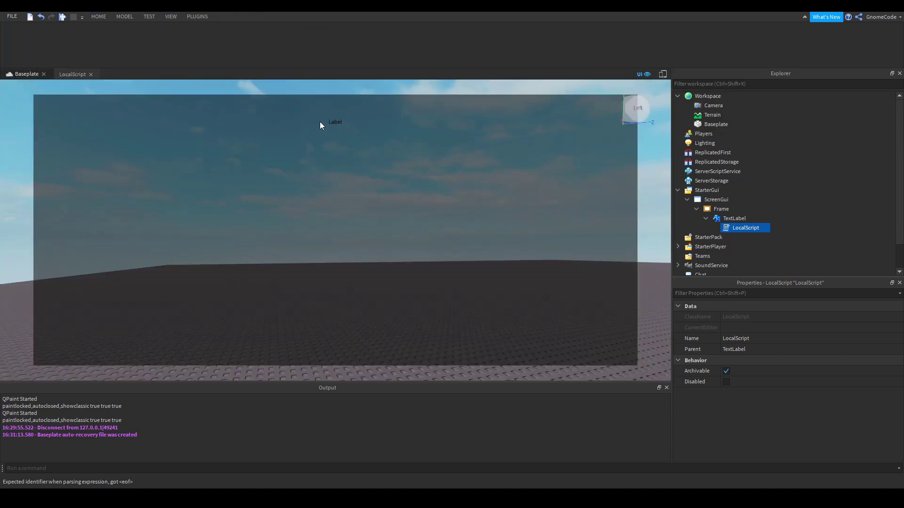
pyautogui.click(61, 17)
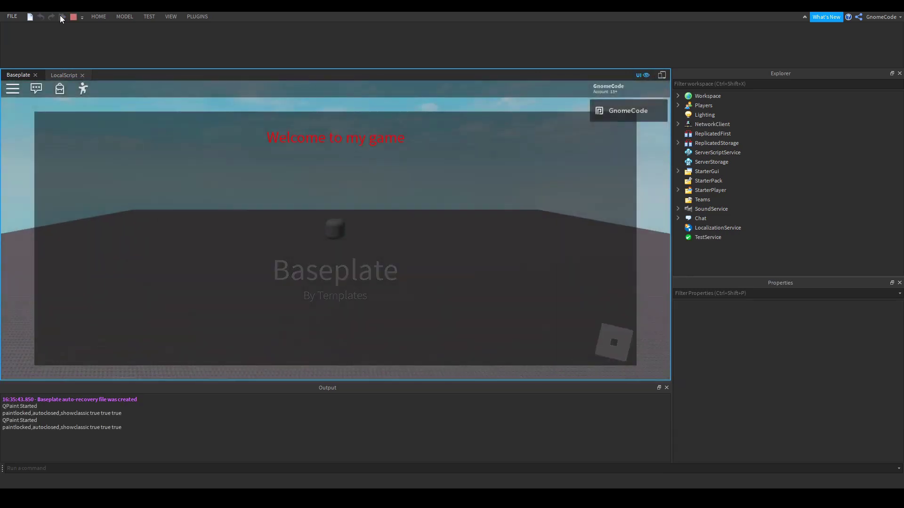
pyautogui.scroll(-8, 481, 217)
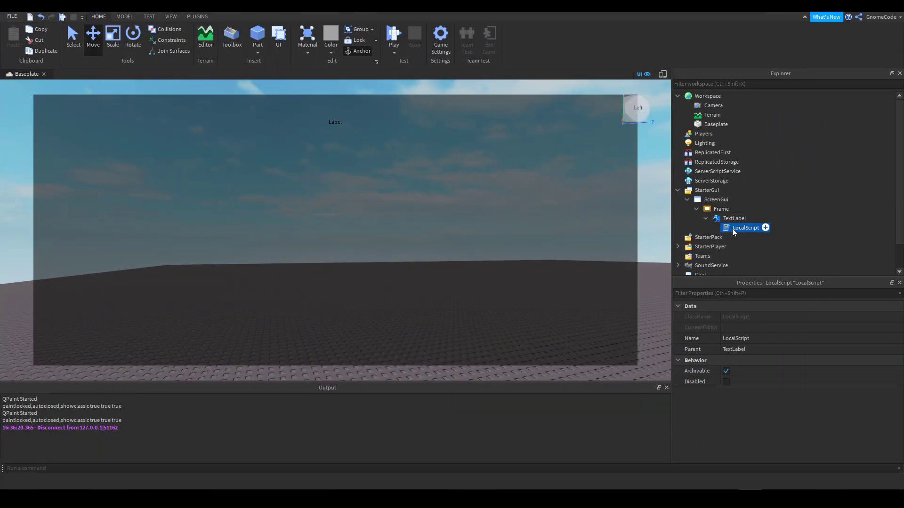
# Close the LocalScript, collapse the TextLabel, Frame, ScreenGui and StarterGui branches, and select StarterGui
pyautogui.doubleClick(745, 228)
pyautogui.click(92, 75)
pyautogui.click(706, 218)
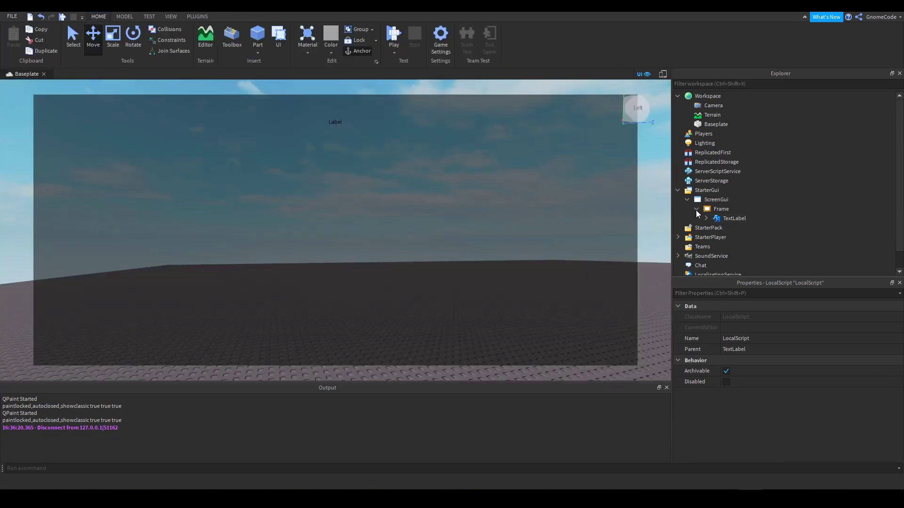
pyautogui.click(696, 209)
pyautogui.click(686, 199)
pyautogui.click(678, 190)
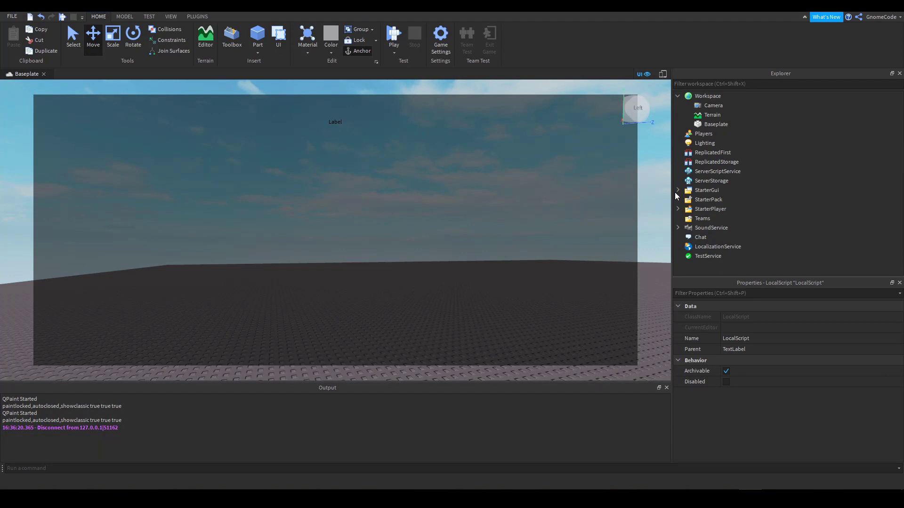
pyautogui.click(701, 190)
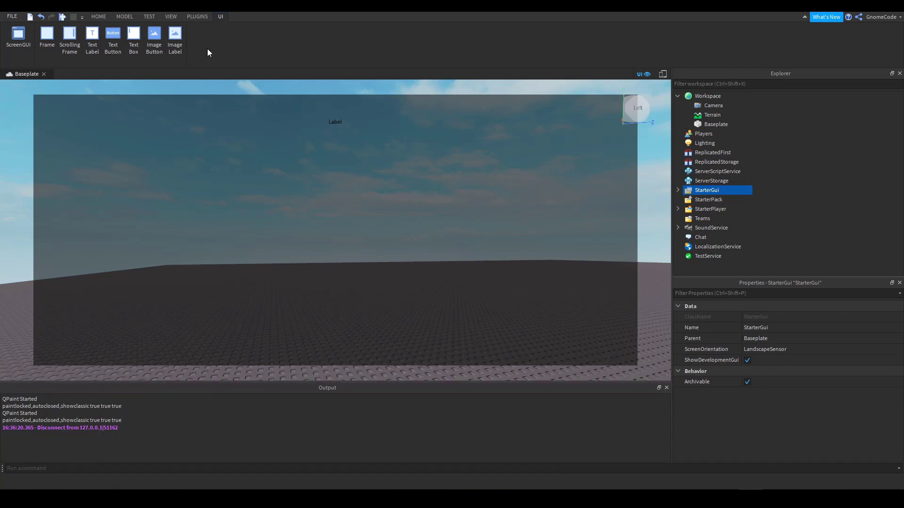
pyautogui.click(101, 17)
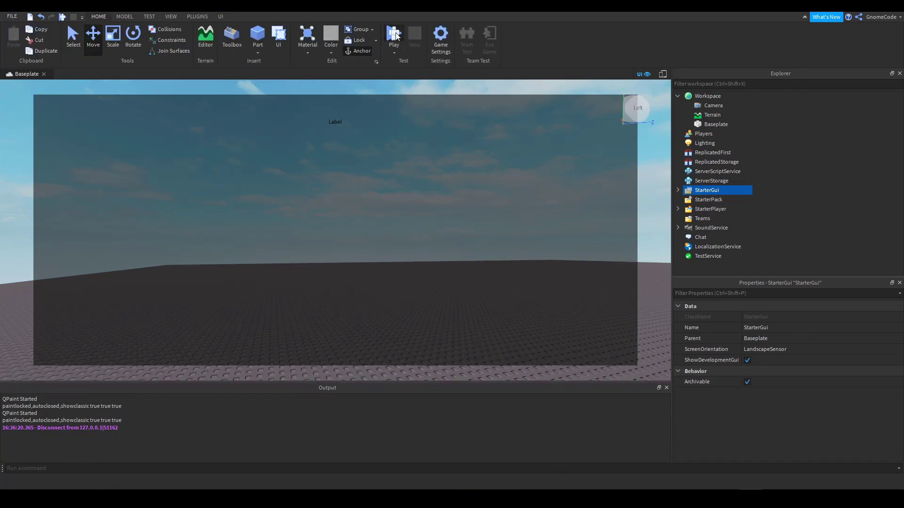
# Start a play test and inspect StarterGui's ScreenGui in Explorer
pyautogui.click(394, 36)
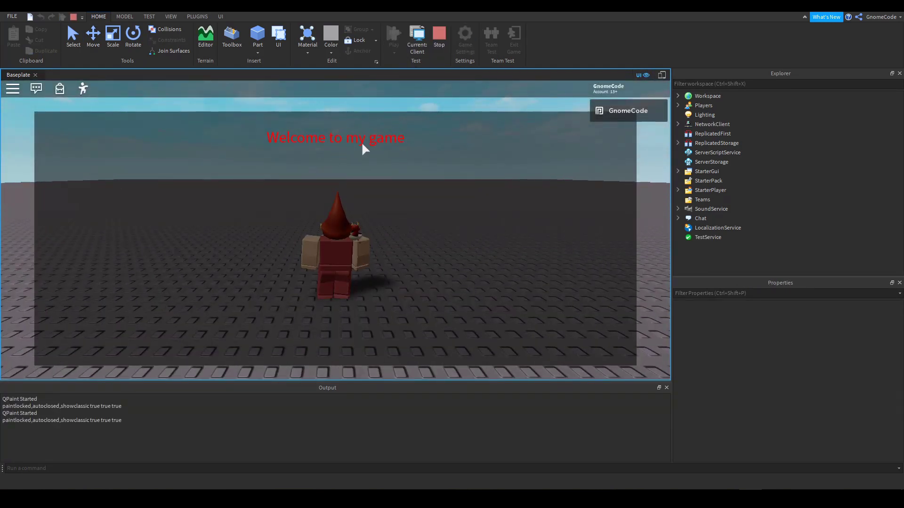
pyautogui.click(727, 171)
pyautogui.doubleClick(737, 173)
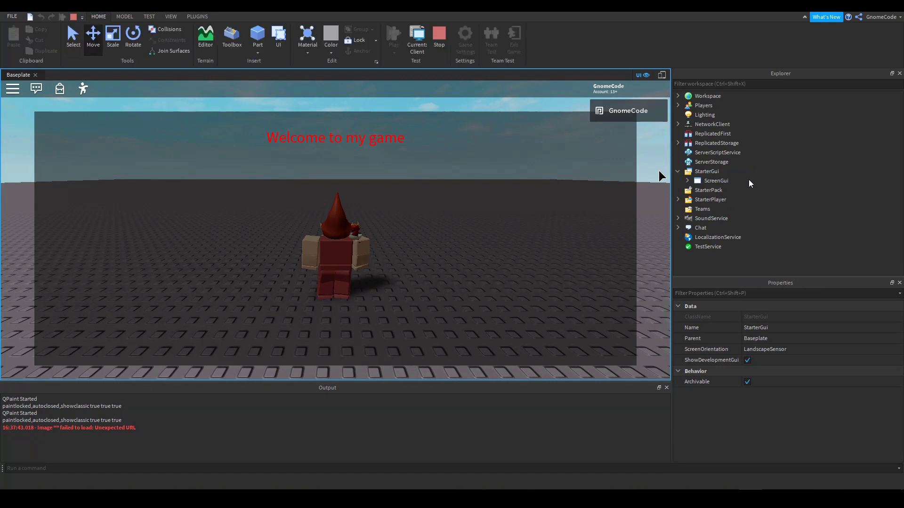
pyautogui.click(736, 181)
pyautogui.click(678, 172)
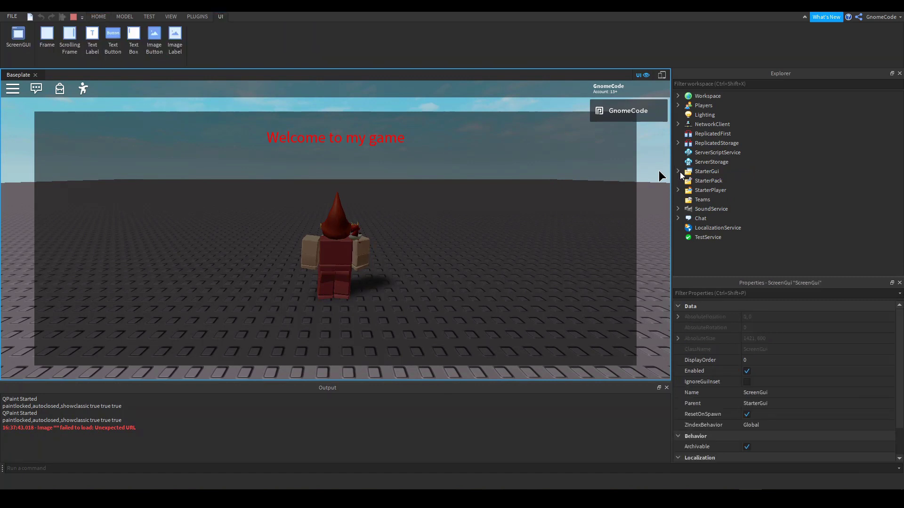
# Expand Players > player > PlayerGui > ScreenGui > Frame > TextLabel to reveal its LocalScript
pyautogui.click(697, 106)
pyautogui.click(678, 106)
pyautogui.click(687, 116)
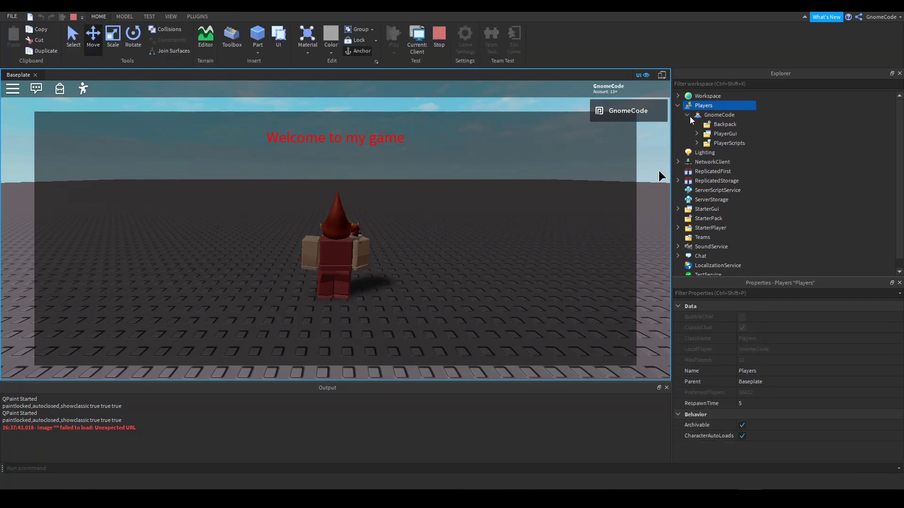
pyautogui.click(723, 134)
pyautogui.click(696, 134)
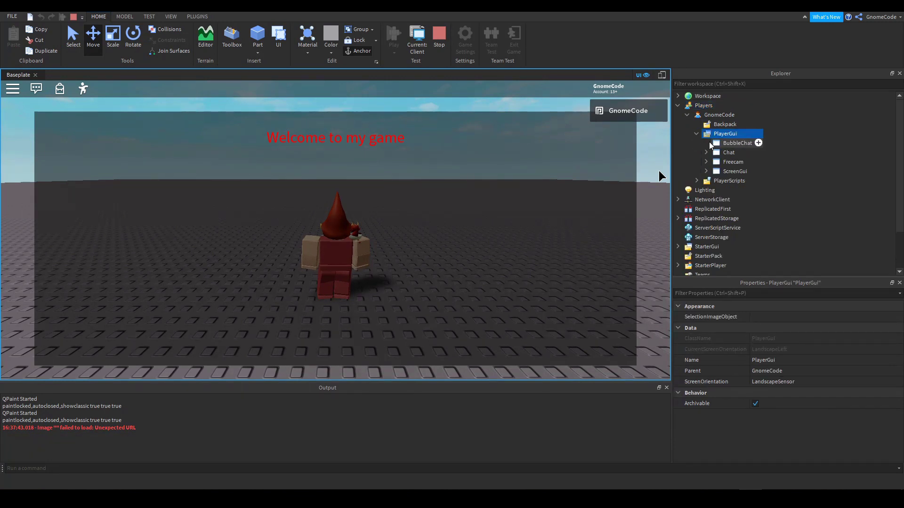
pyautogui.click(734, 171)
pyautogui.click(706, 172)
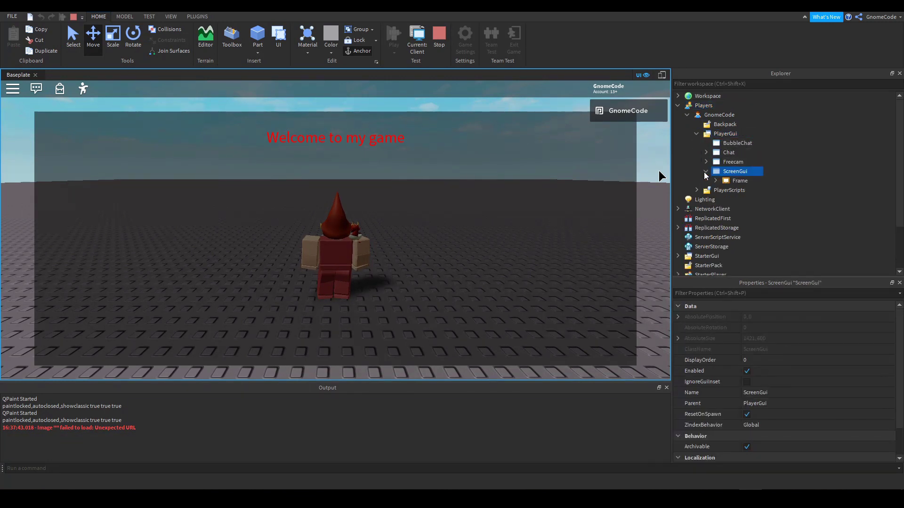
pyautogui.click(725, 183)
pyautogui.click(715, 181)
pyautogui.click(733, 190)
pyautogui.click(725, 190)
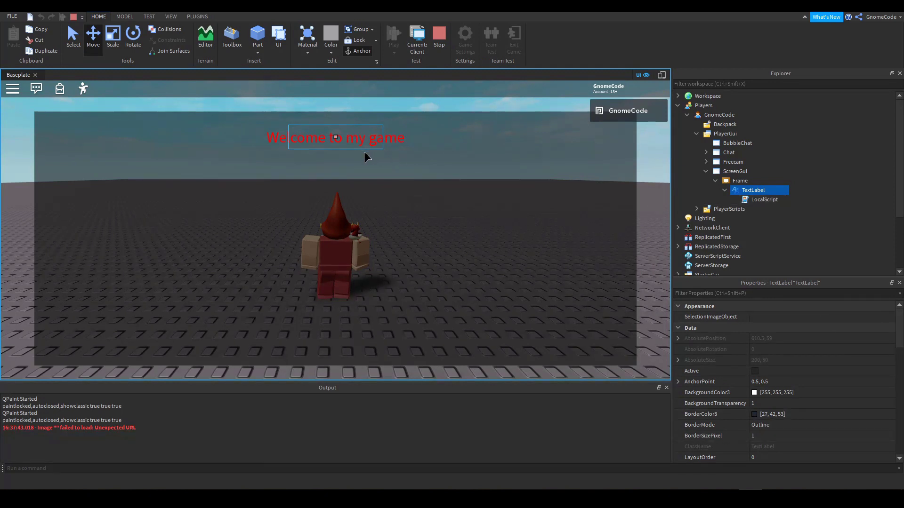
pyautogui.moveTo(743, 201)
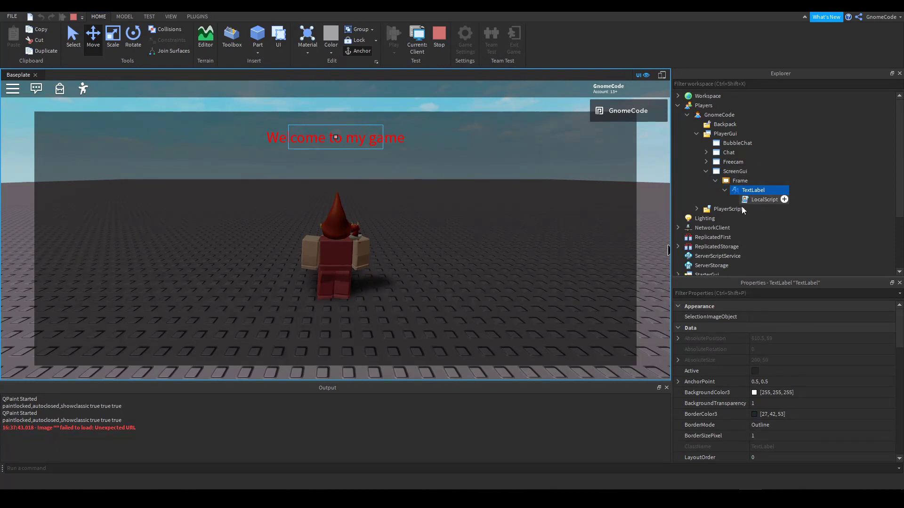
# Expand StarterGui's ScreenGui > Frame and select its TextLabel
pyautogui.scroll(-3, 734, 224)
pyautogui.click(678, 199)
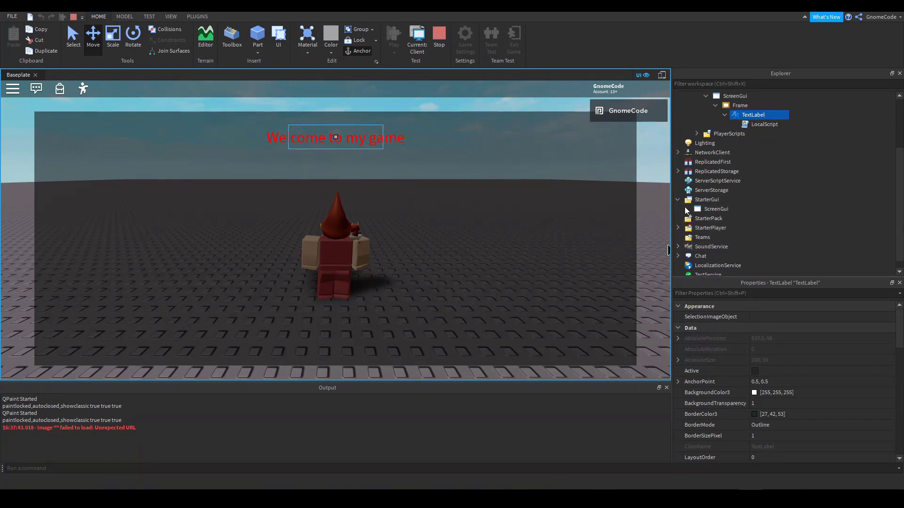
pyautogui.click(687, 209)
pyautogui.click(697, 219)
pyautogui.click(706, 227)
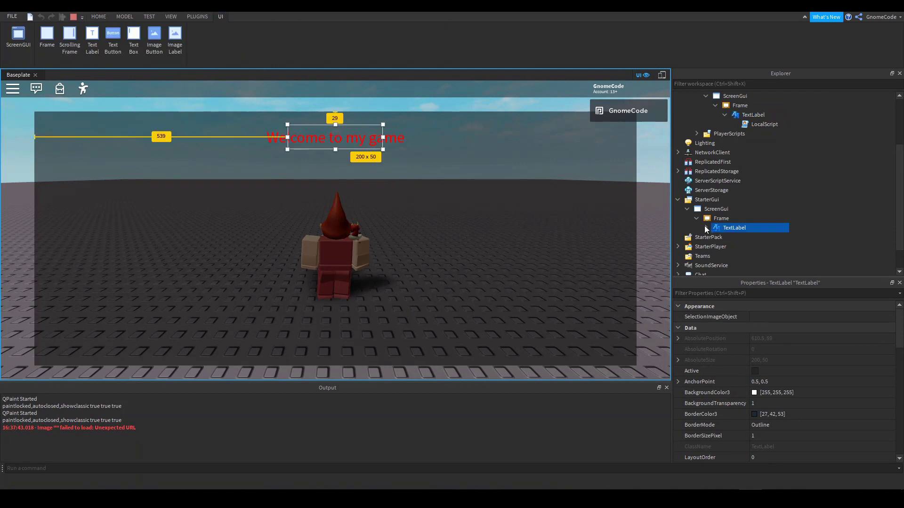
pyautogui.click(706, 227)
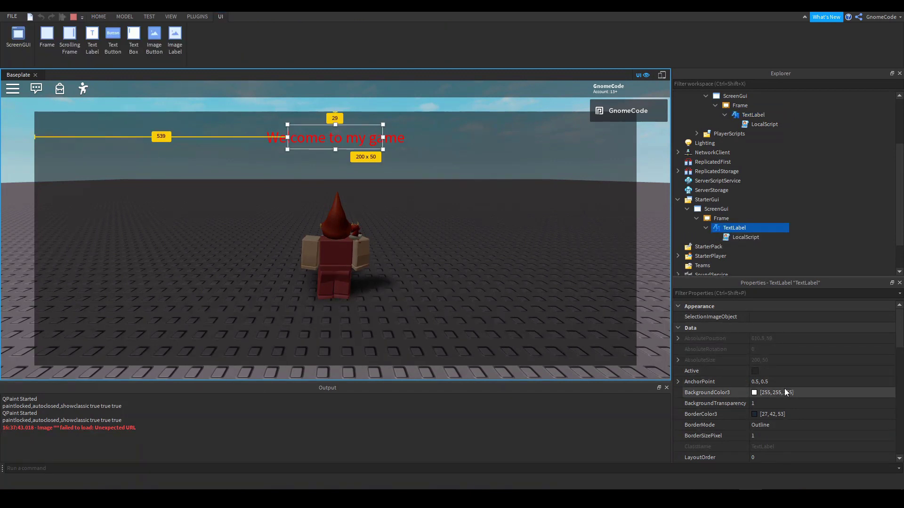
# Change the StarterGui TextLabel's Text to 'asdfasgas'
pyautogui.scroll(-15, 784, 391)
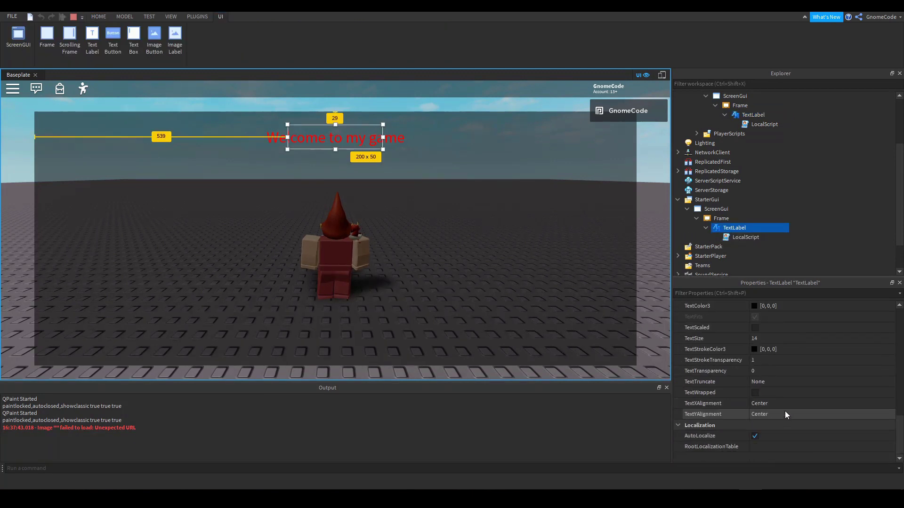
pyautogui.scroll(3, 784, 406)
pyautogui.click(780, 382)
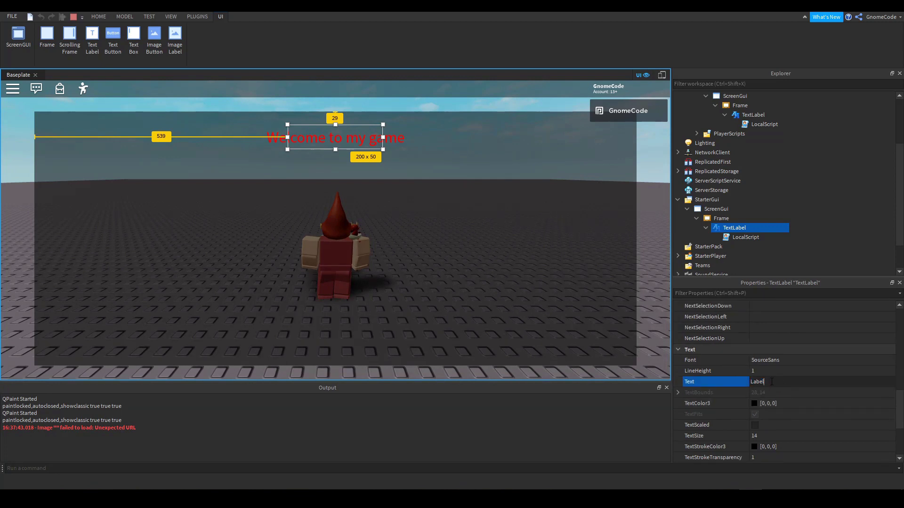
pyautogui.write('asdfasgas')
pyautogui.press('Return')
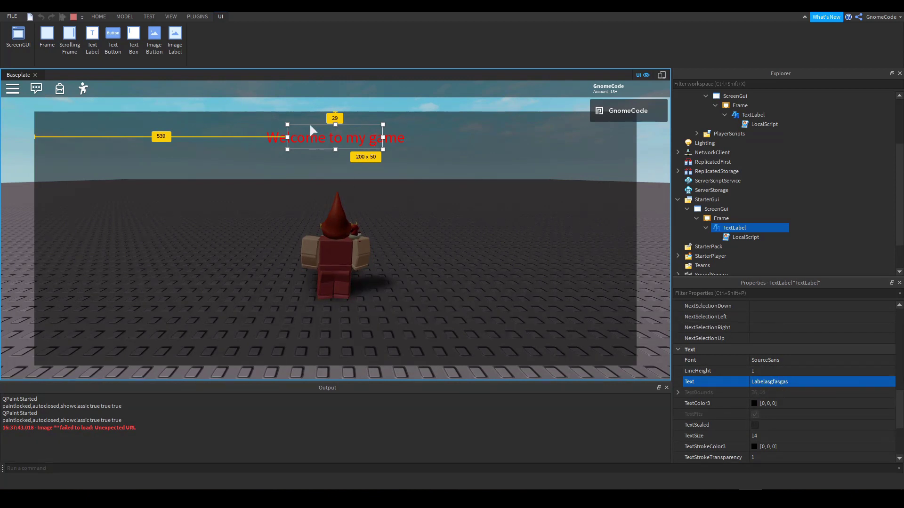
# Type 'd' into the live PlayerGui TextLabel's Text, then stop the play test
pyautogui.scroll(3, 739, 179)
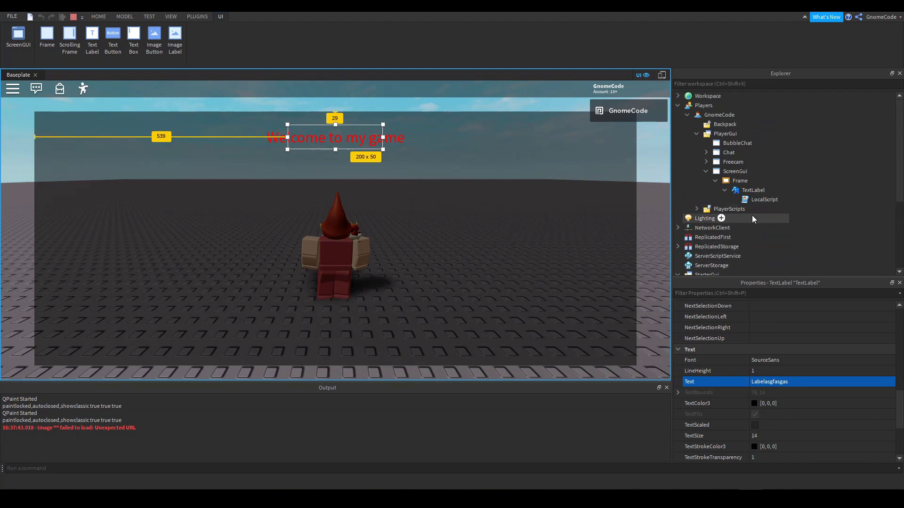
pyautogui.click(749, 190)
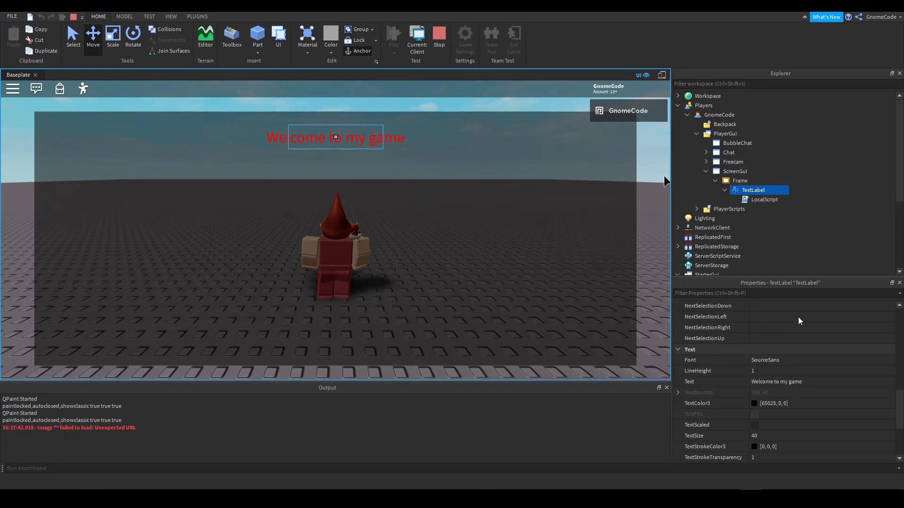
pyautogui.click(803, 382)
pyautogui.write('d')
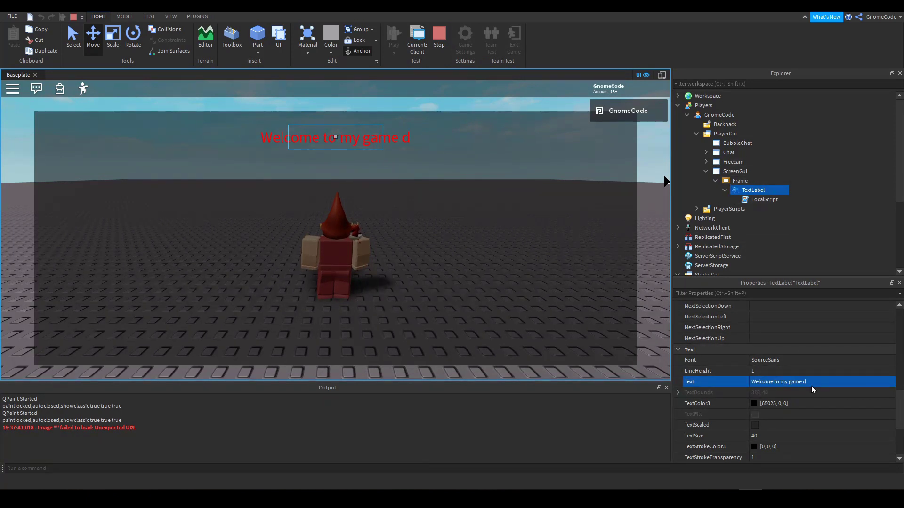
pyautogui.click(437, 35)
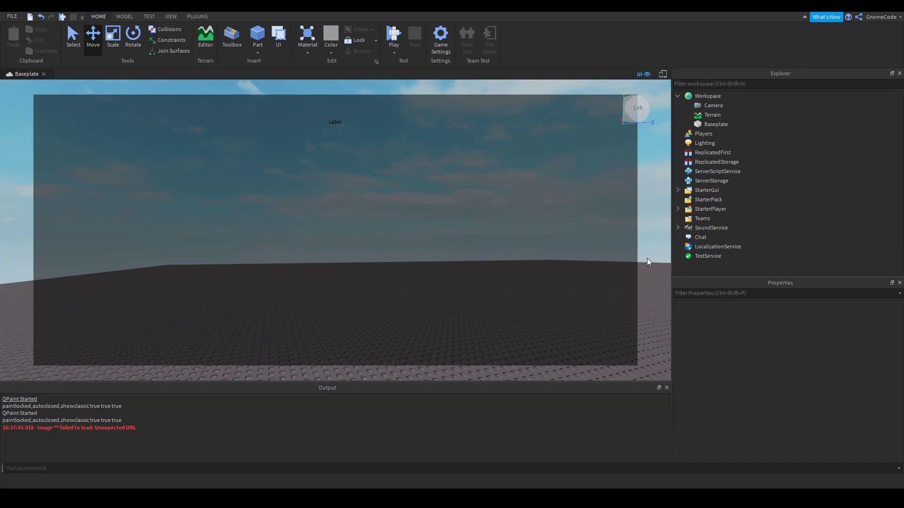
# Expand StarterGui > ScreenGui and select the Frame
pyautogui.click(706, 190)
pyautogui.click(677, 190)
pyautogui.click(706, 200)
pyautogui.click(687, 200)
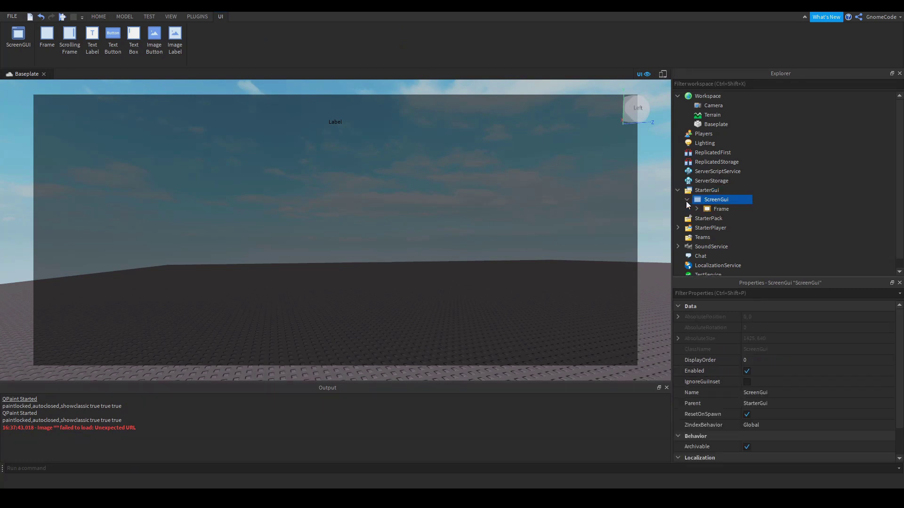
pyautogui.click(719, 210)
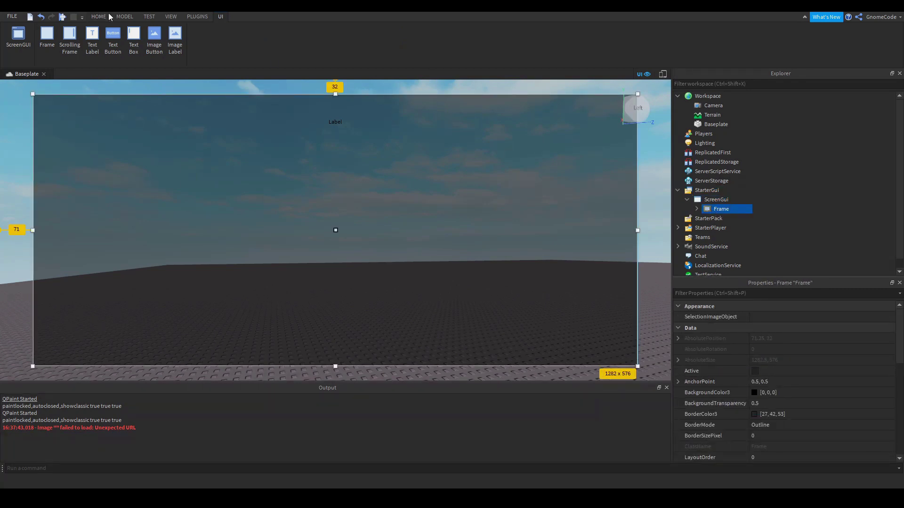
# Add a Text Button and drag it to the centre of the frame
pyautogui.click(113, 37)
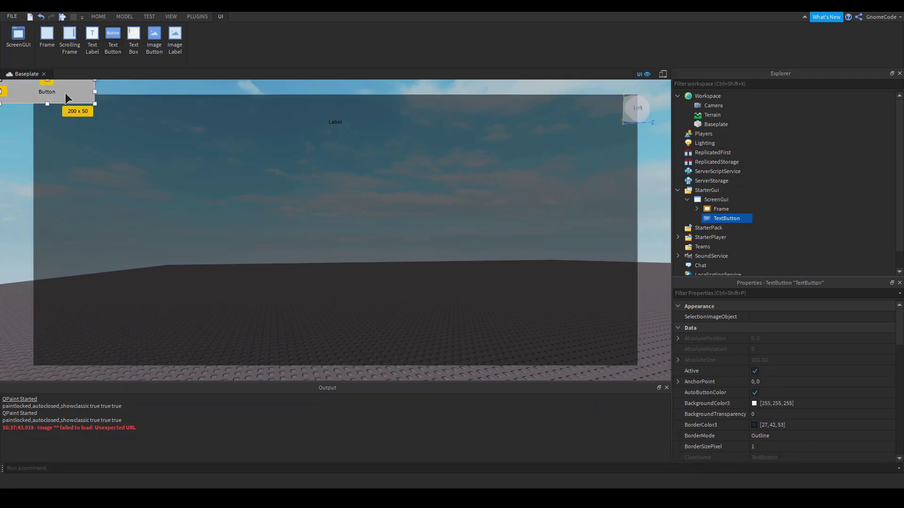
pyautogui.moveTo(65, 94); pyautogui.dragTo(356, 256)
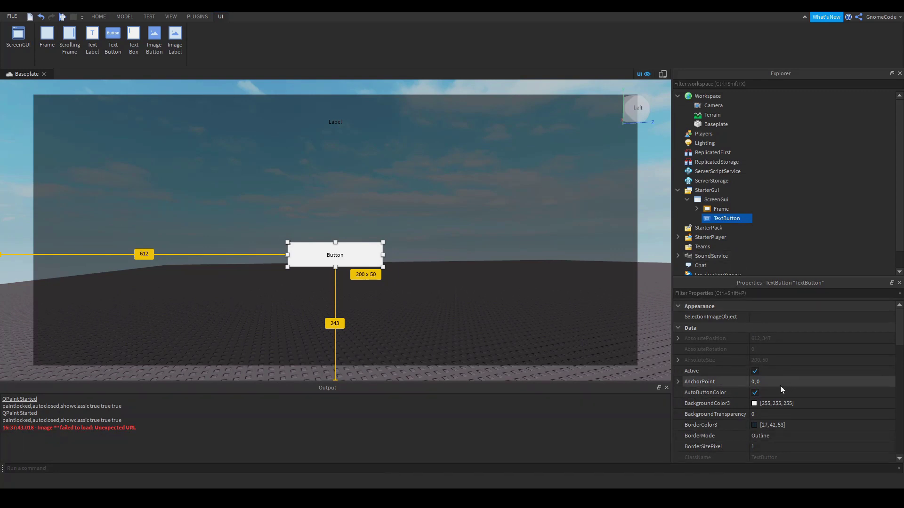
pyautogui.scroll(-4, 780, 386)
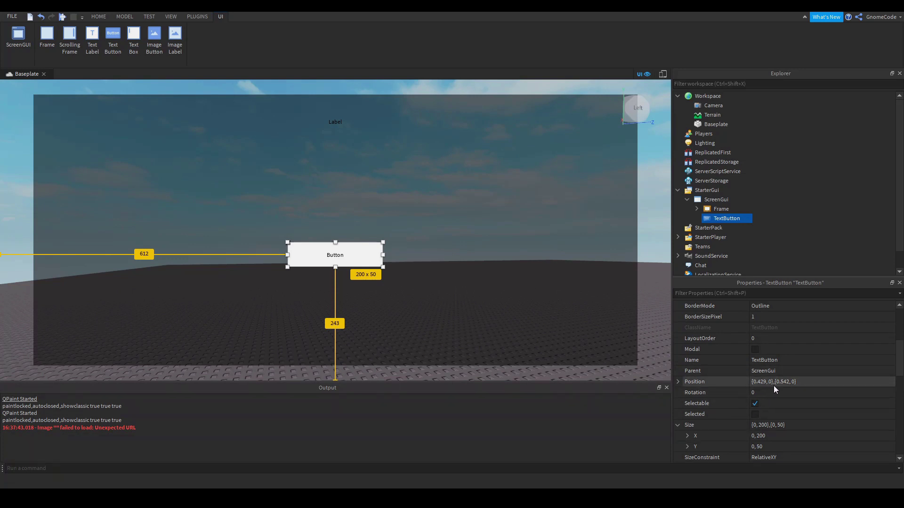
pyautogui.scroll(-3, 775, 349)
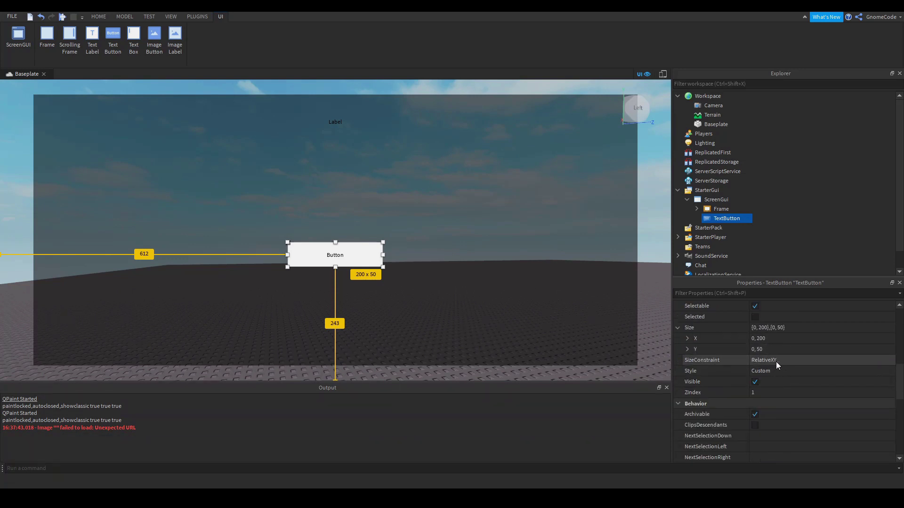
pyautogui.scroll(-4, 781, 370)
# Set the button's Text to 'PLAY GAME' and TextSize to 30
pyautogui.click(778, 383)
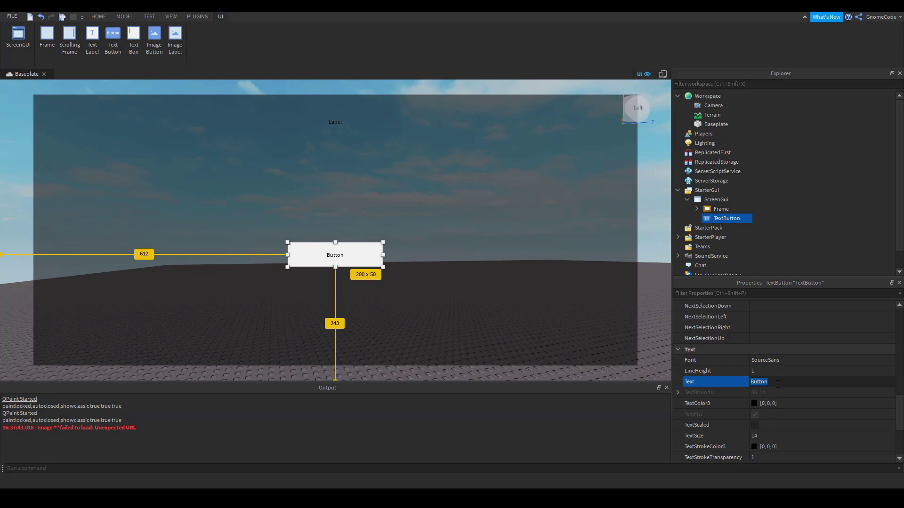
pyautogui.write('PLAY GAME')
pyautogui.press('Return')
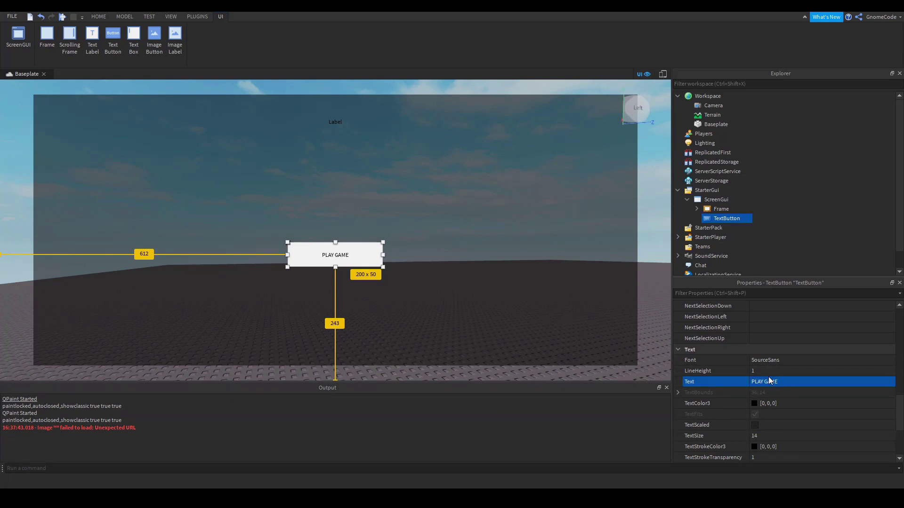
pyautogui.scroll(-2, 779, 382)
pyautogui.click(774, 371)
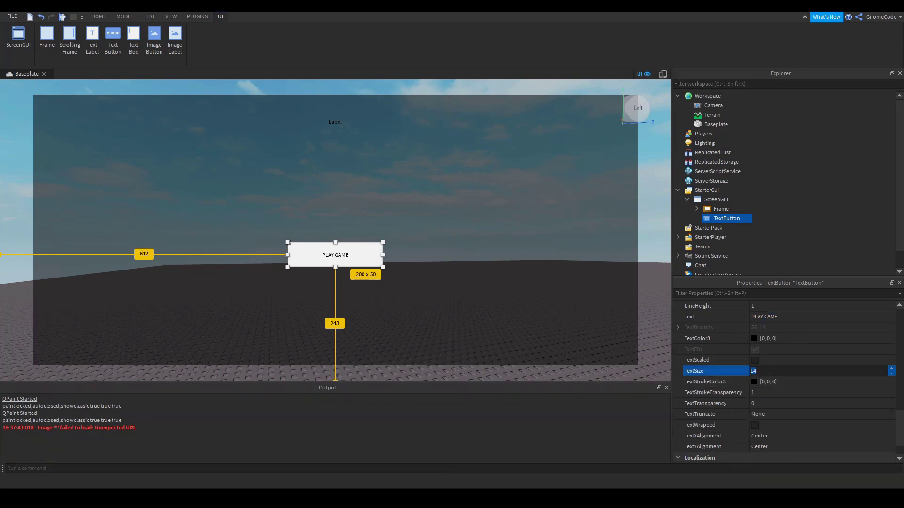
pyautogui.write('30')
pyautogui.press('Return')
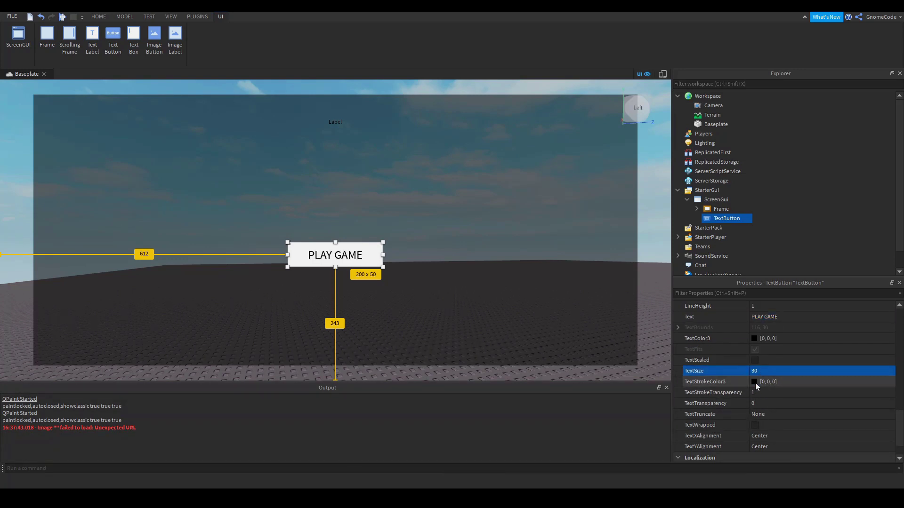
# Apply red to the text outline colour, then undo it
pyautogui.click(754, 383)
pyautogui.moveTo(522, 213); pyautogui.dragTo(562, 163)
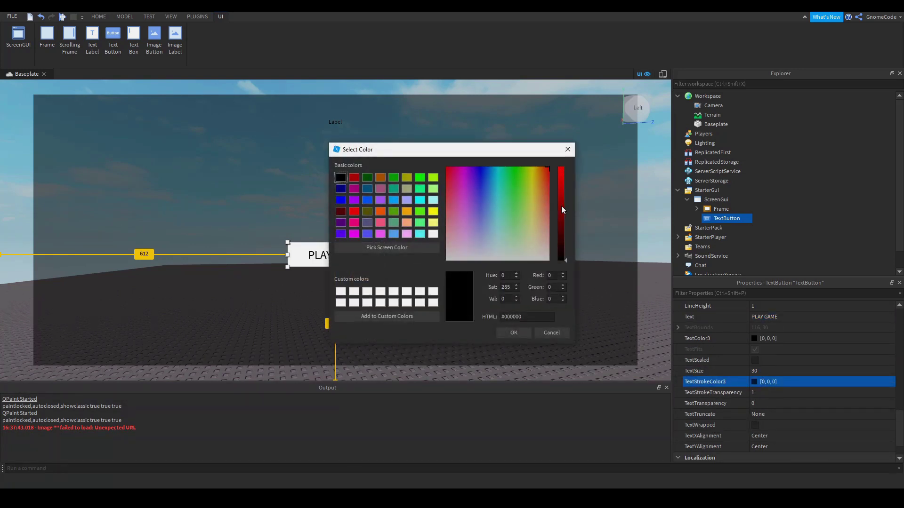
pyautogui.moveTo(562, 208); pyautogui.dragTo(562, 168)
pyautogui.click(514, 332)
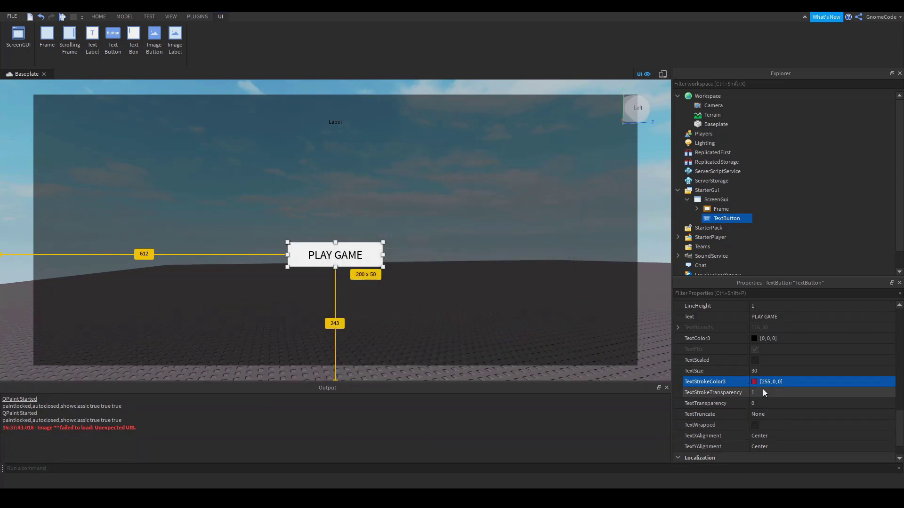
pyautogui.hotkey('ctrl', 'z')
# Set TextColor3 to pure red [255,0,0] in the Select Color dialog
pyautogui.click(754, 339)
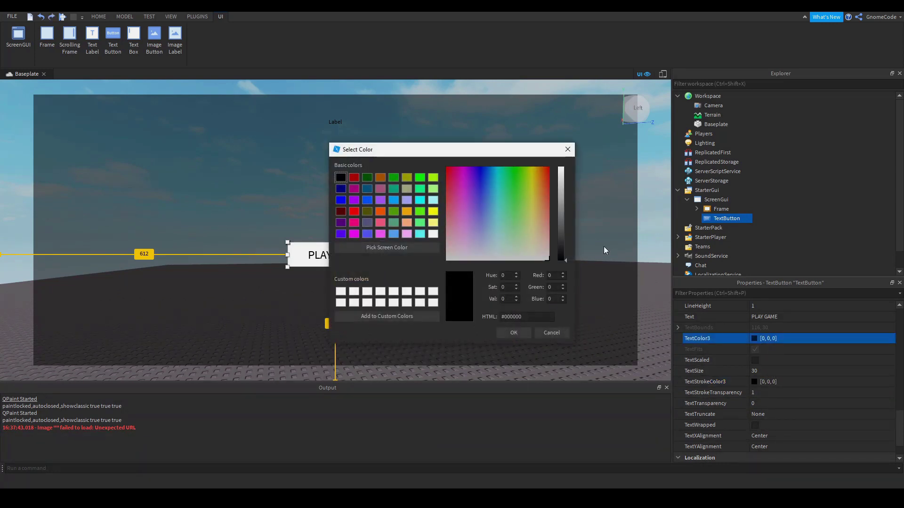
pyautogui.moveTo(532, 198); pyautogui.dragTo(549, 167)
pyautogui.moveTo(560, 200); pyautogui.dragTo(561, 178)
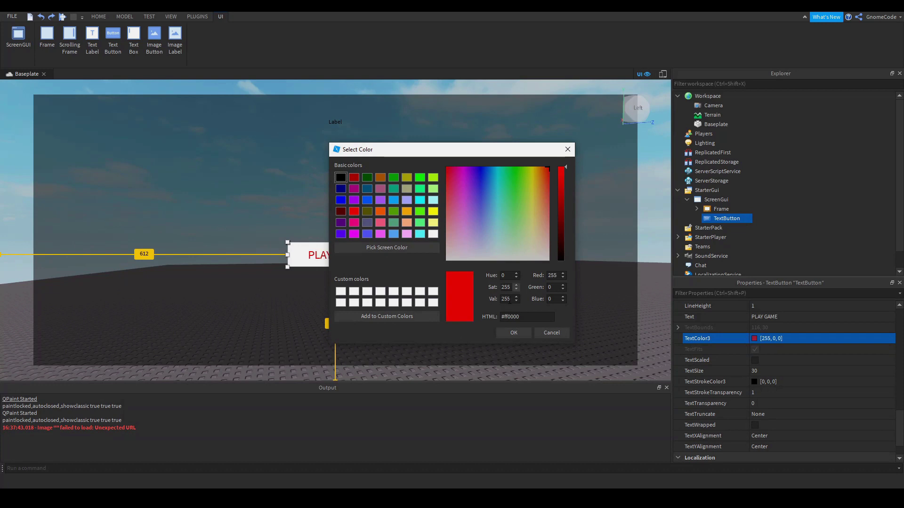
pyautogui.click(517, 331)
pyautogui.scroll(10, 768, 385)
pyautogui.click(738, 381)
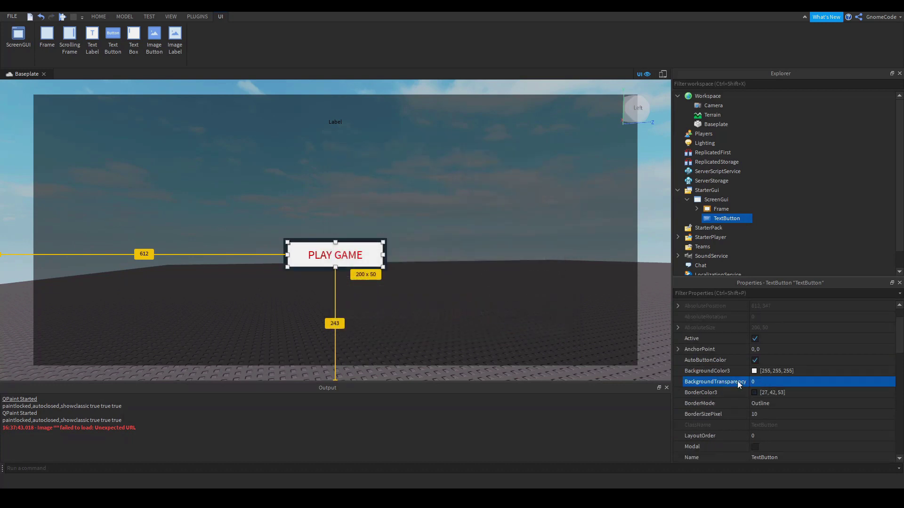
# Insert a LocalScript into the TextButton by searching 'loc' in the insert list
pyautogui.click(646, 254)
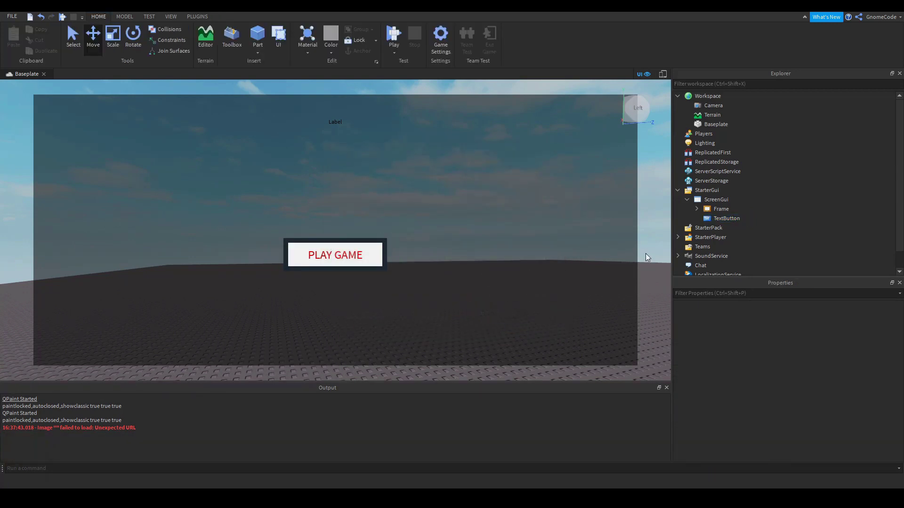
pyautogui.click(730, 219)
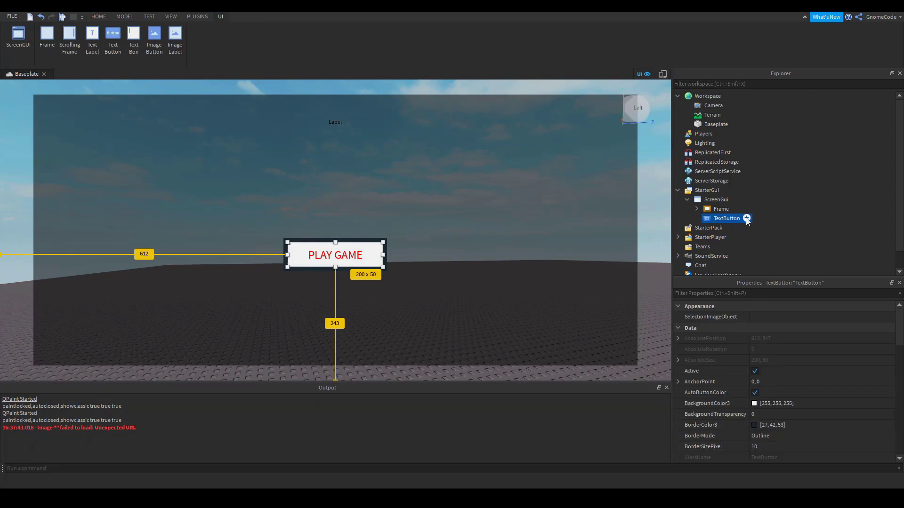
pyautogui.click(747, 219)
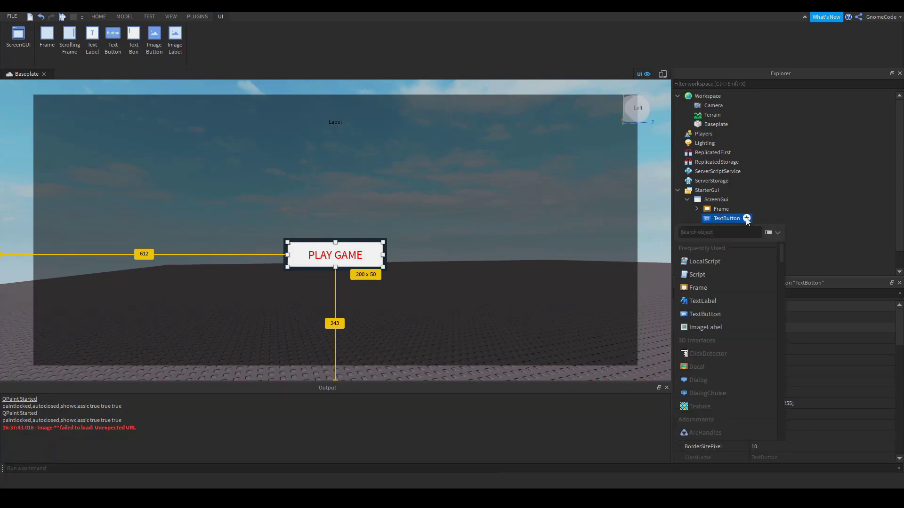
pyautogui.write('loc')
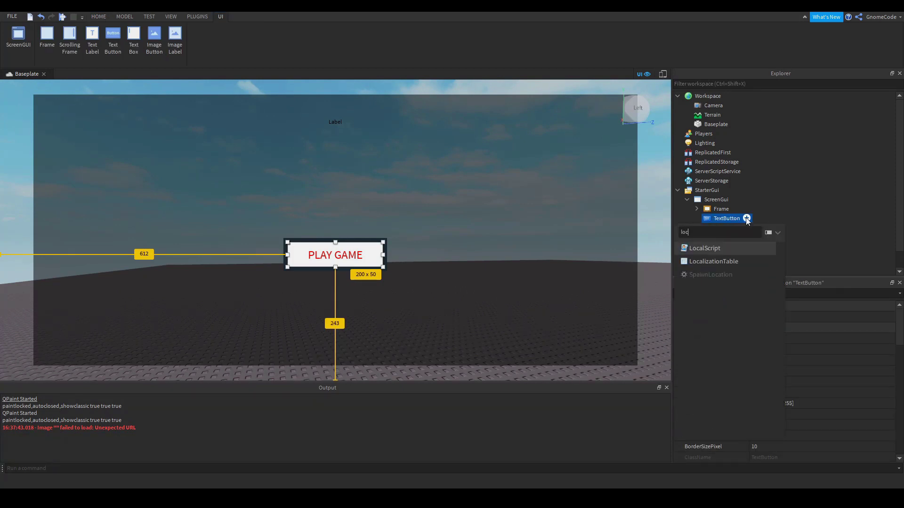
pyautogui.click(717, 248)
# Replace the default code with script.Parent.MouseButton1Click:Connect(clicked) using autocomplete
pyautogui.hotkey('ctrl', 'a')
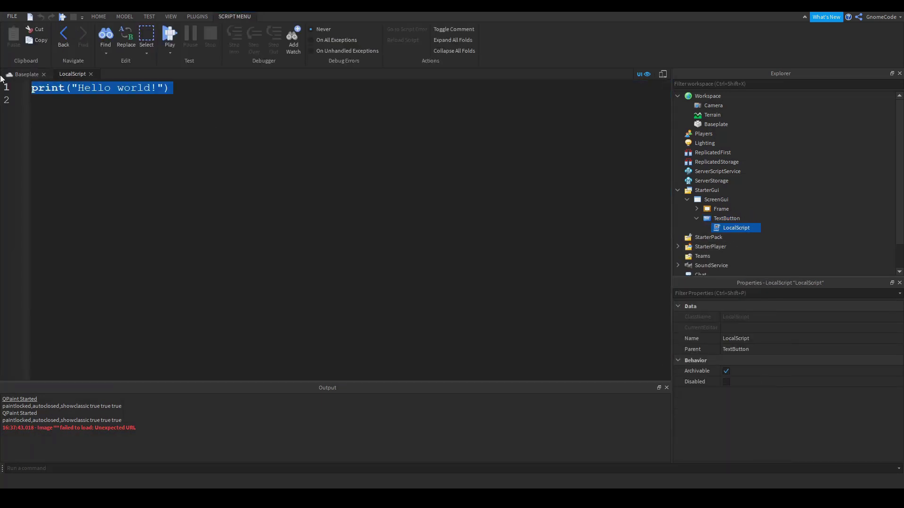
pyautogui.write('script')
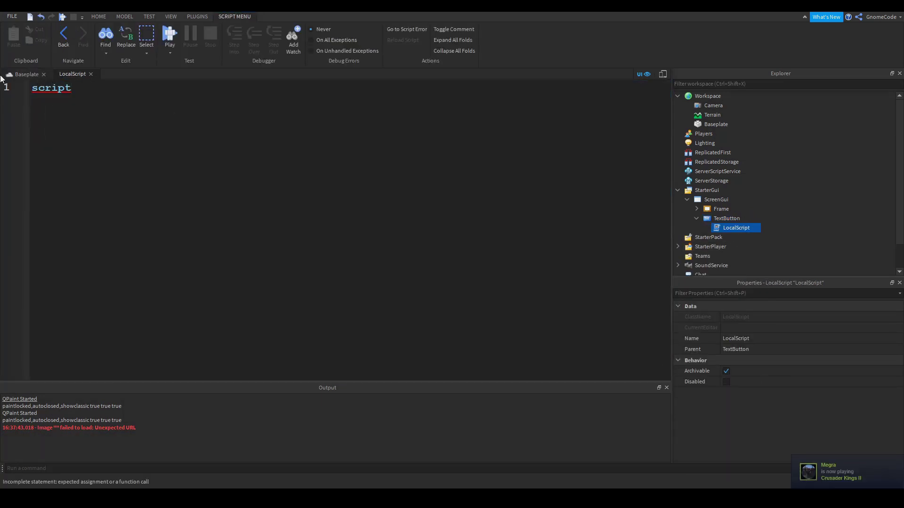
pyautogui.write('.P')
pyautogui.press('Tab')
pyautogui.write('.')
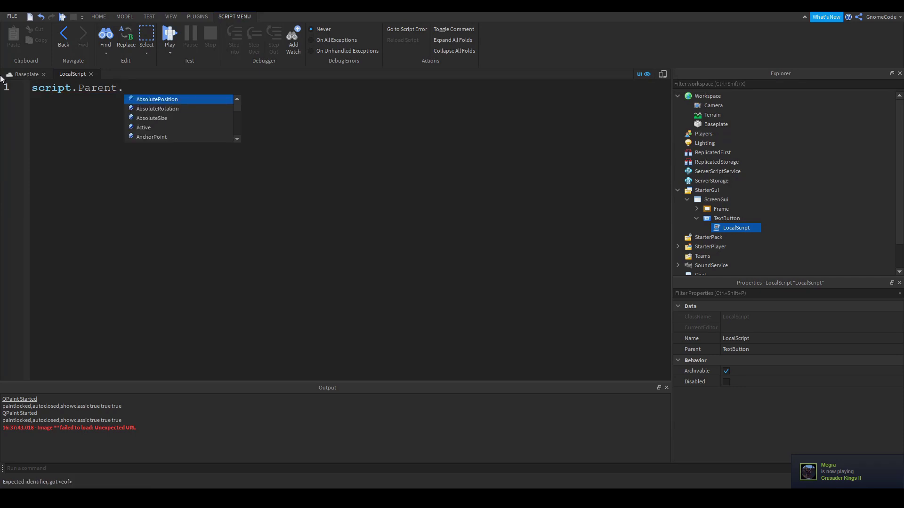
pyautogui.write('Mou')
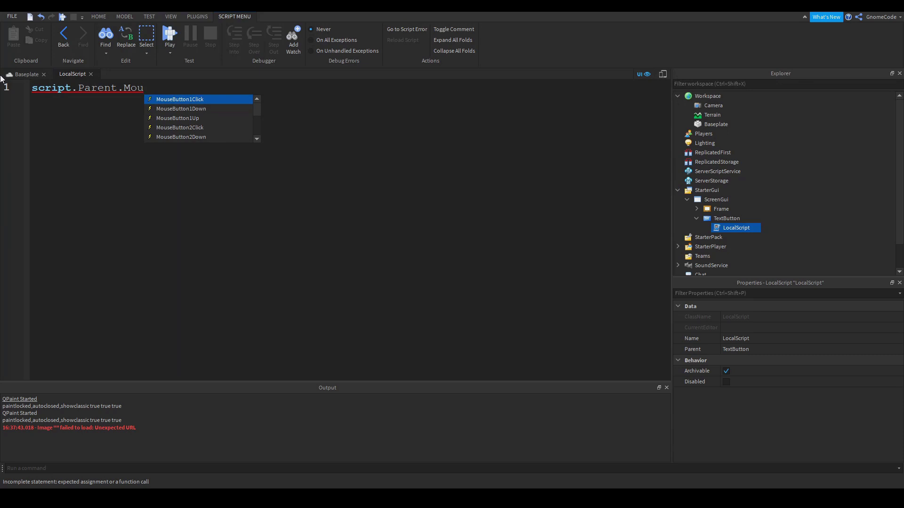
pyautogui.press('Tab')
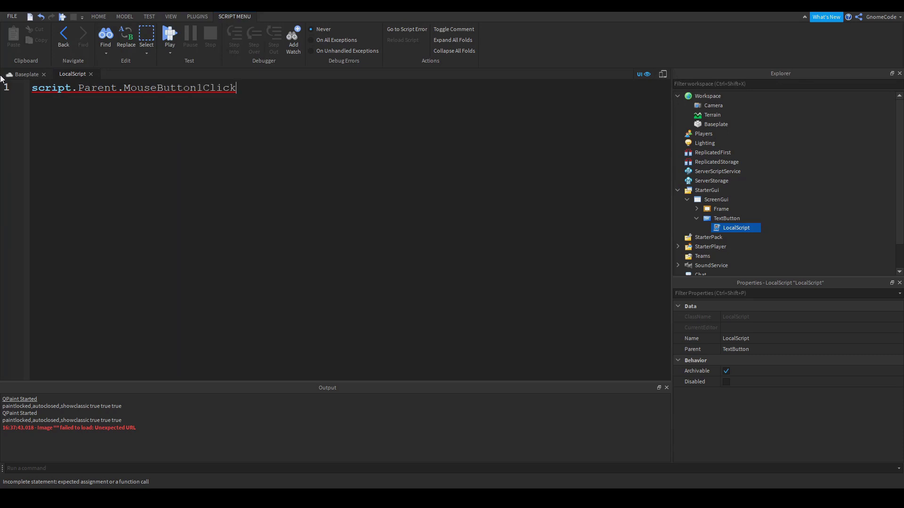
pyautogui.write(':')
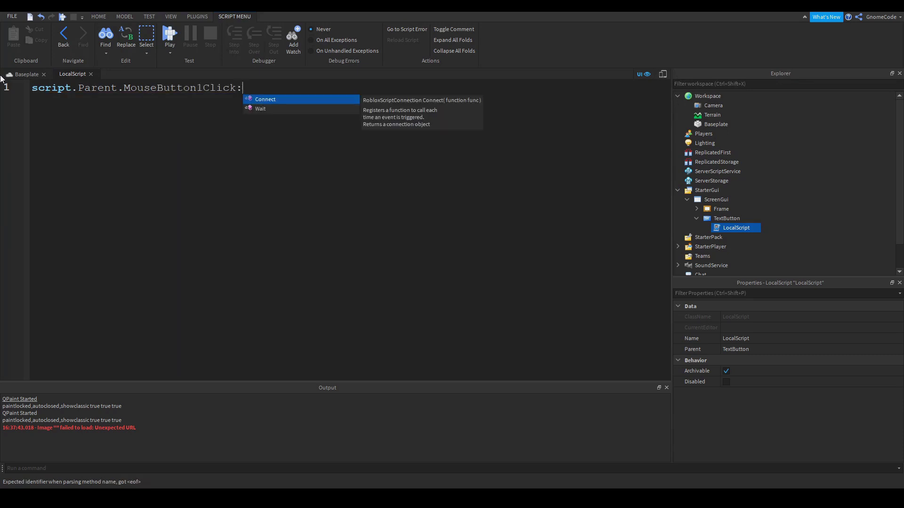
pyautogui.press('Tab')
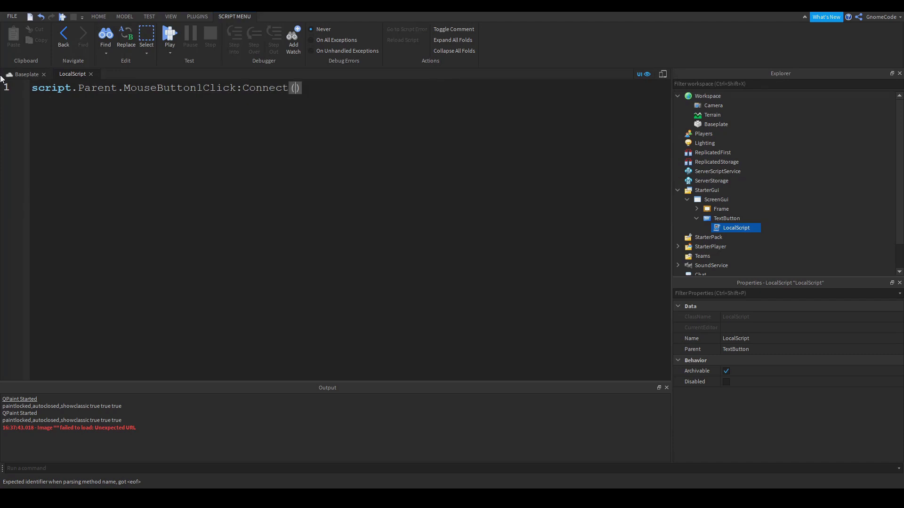
pyautogui.write('clicked')
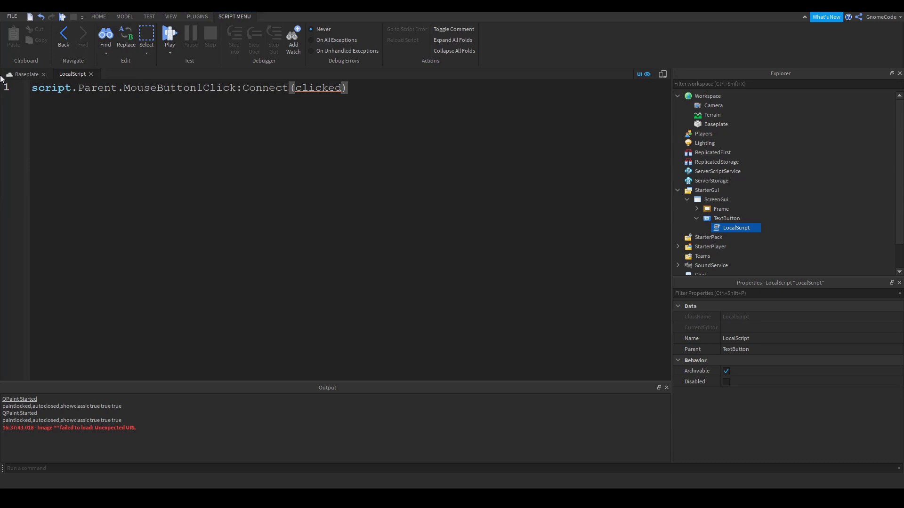
# Add a 'local function clicked()' header above it with an auto-closed end
pyautogui.click(31, 88)
pyautogui.press('Return')
pyautogui.press('Return')
pyautogui.press('Up')
pyautogui.press('Up')
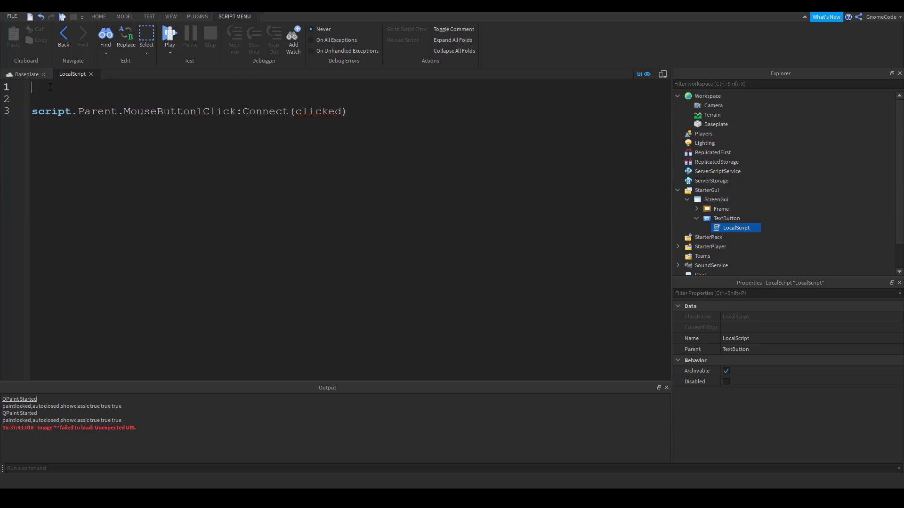
pyautogui.write('local func')
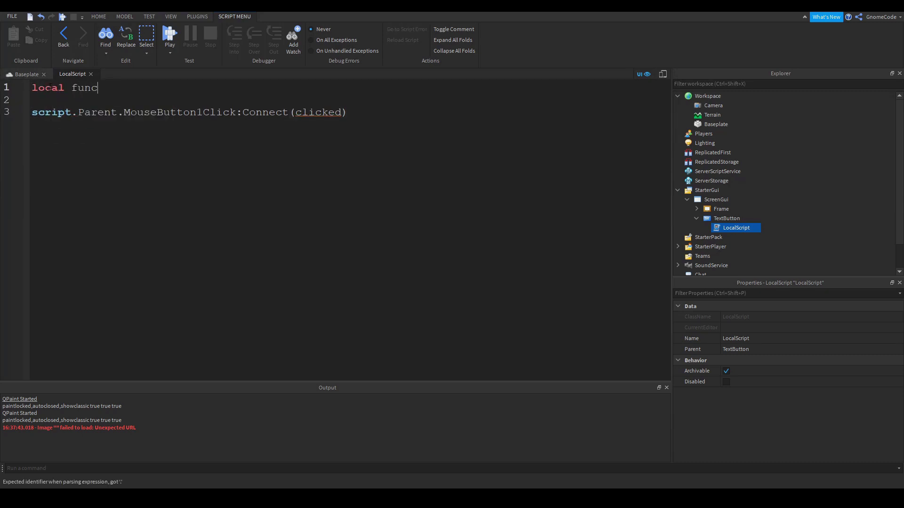
pyautogui.write('tion clicked')
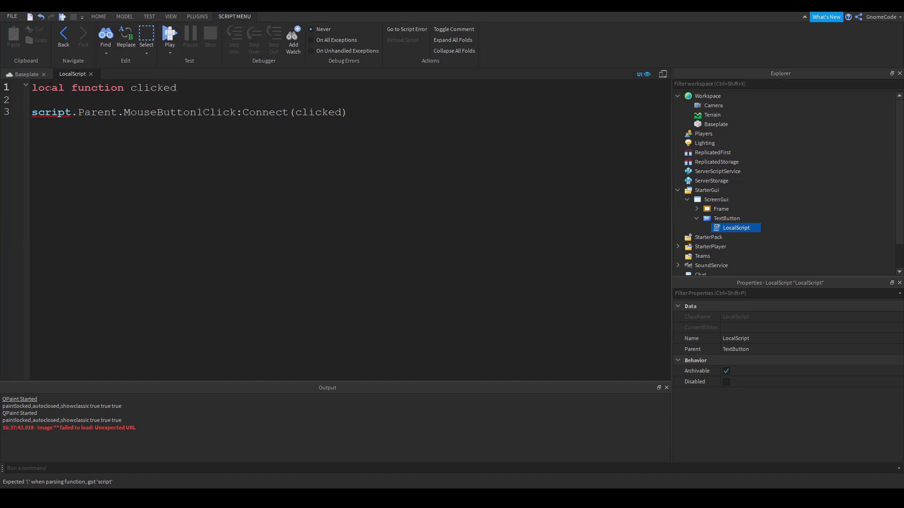
pyautogui.write('()')
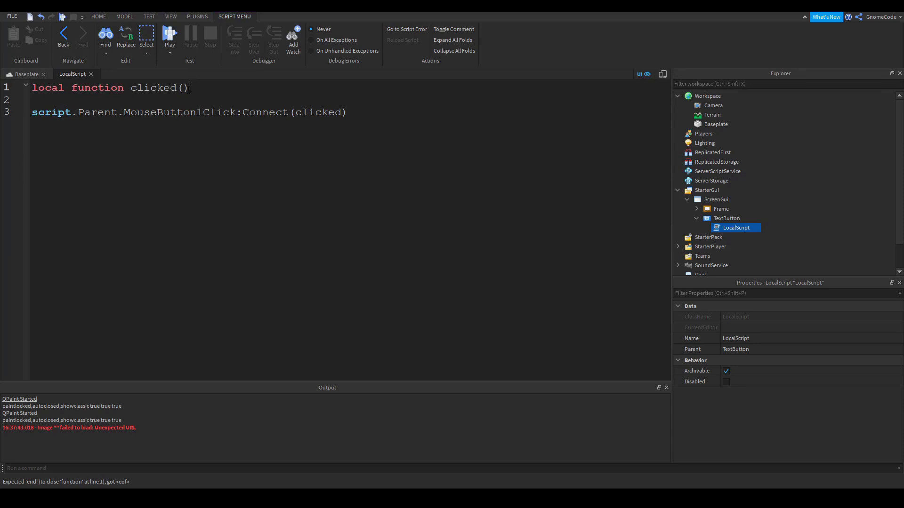
pyautogui.press('Left')
pyautogui.write('asdf')
pyautogui.press('BackSpace')
pyautogui.press('BackSpace')
pyautogui.press('BackSpace')
pyautogui.press('BackSpace')
pyautogui.click(208, 91)
pyautogui.press('Return')
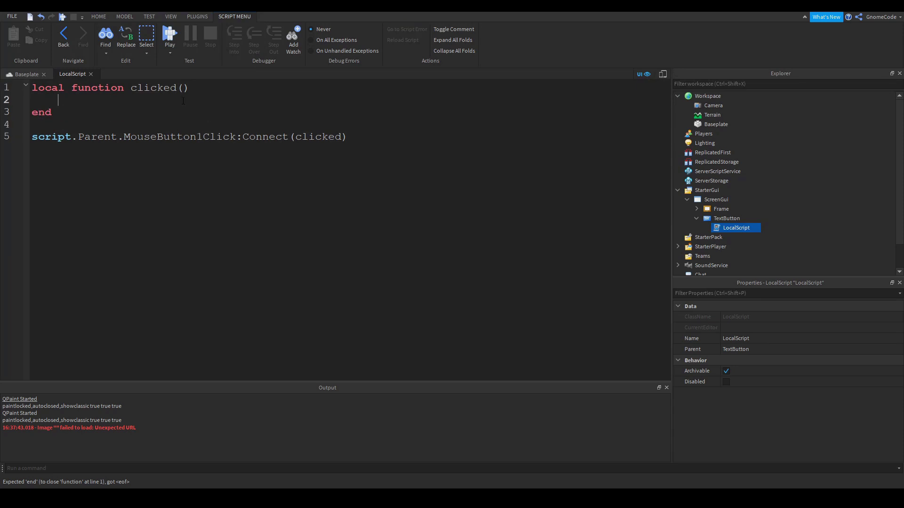
# Toggle the GUI overlay in the Baseplate view, then return to the LocalScript
pyautogui.click(28, 74)
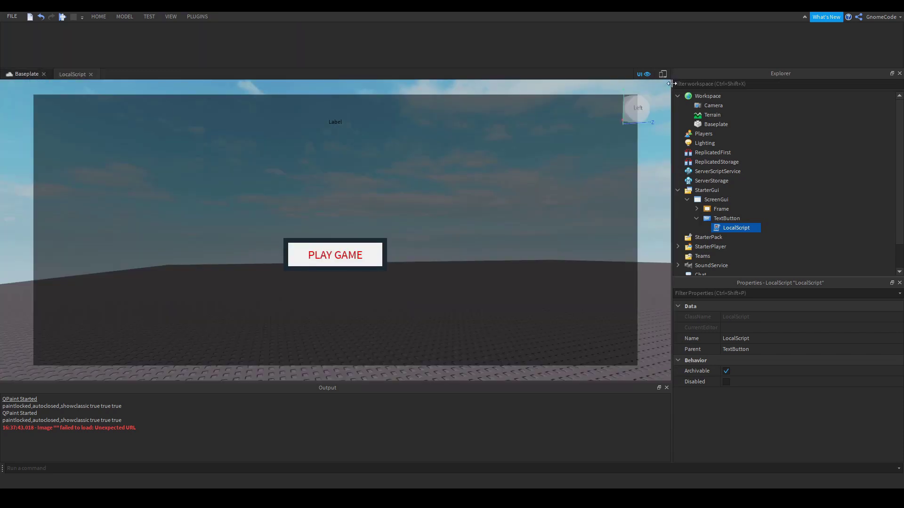
pyautogui.click(645, 73)
pyautogui.click(643, 73)
pyautogui.click(75, 74)
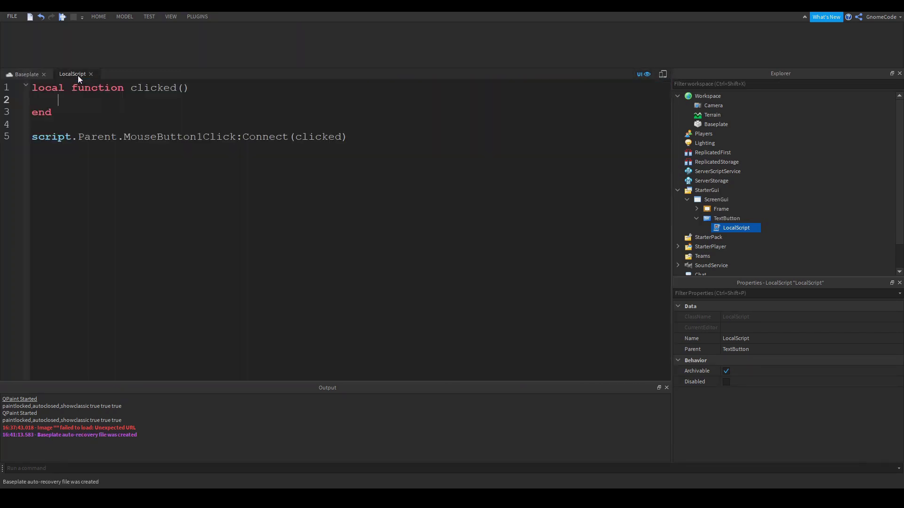
# Write script.Parent.Parent.Enabled = false inside clicked(), checking the hierarchy in Explorer
pyautogui.write('script.Parent.Parent')
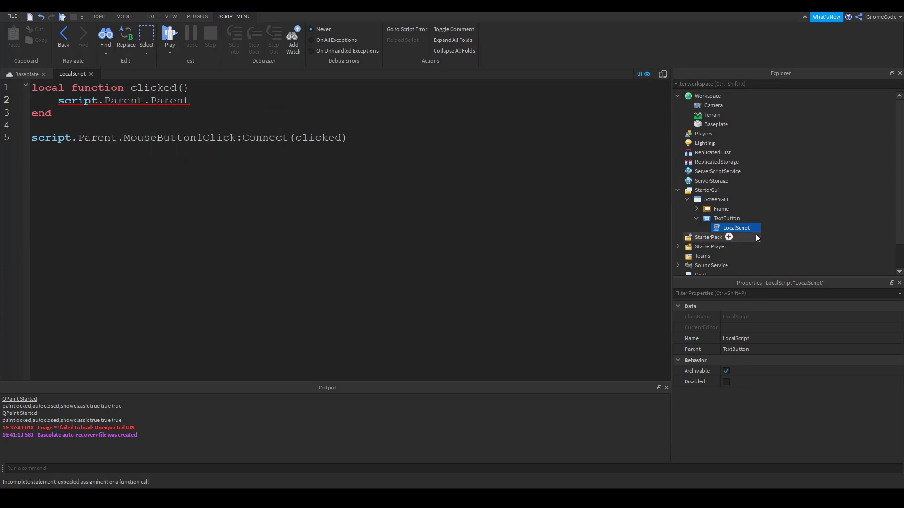
pyautogui.click(737, 228)
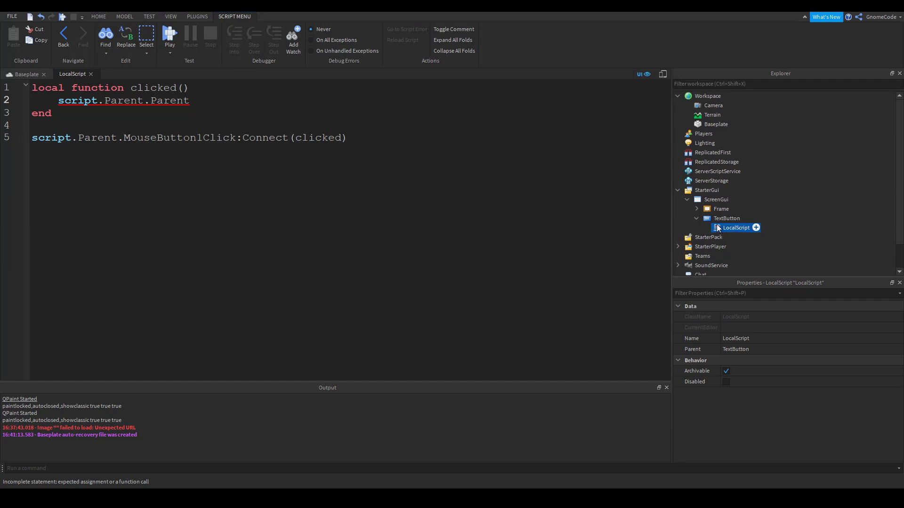
pyautogui.click(727, 219)
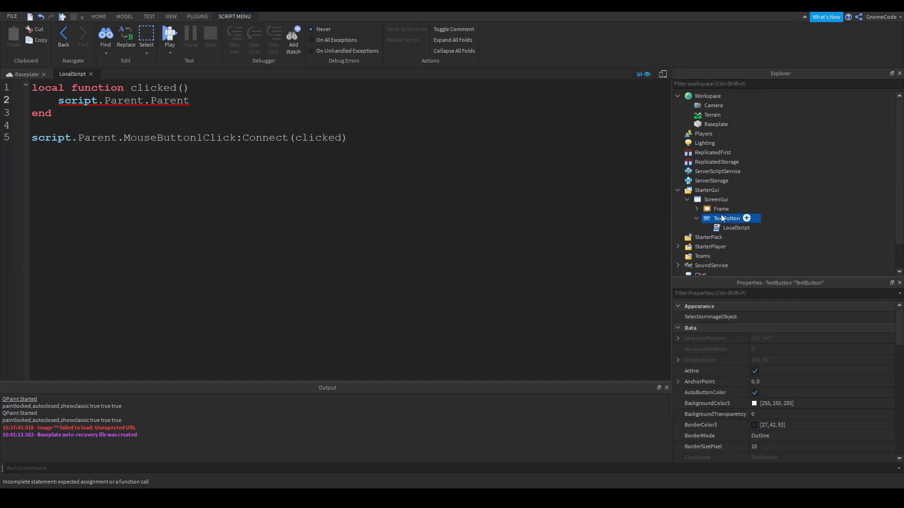
pyautogui.click(704, 202)
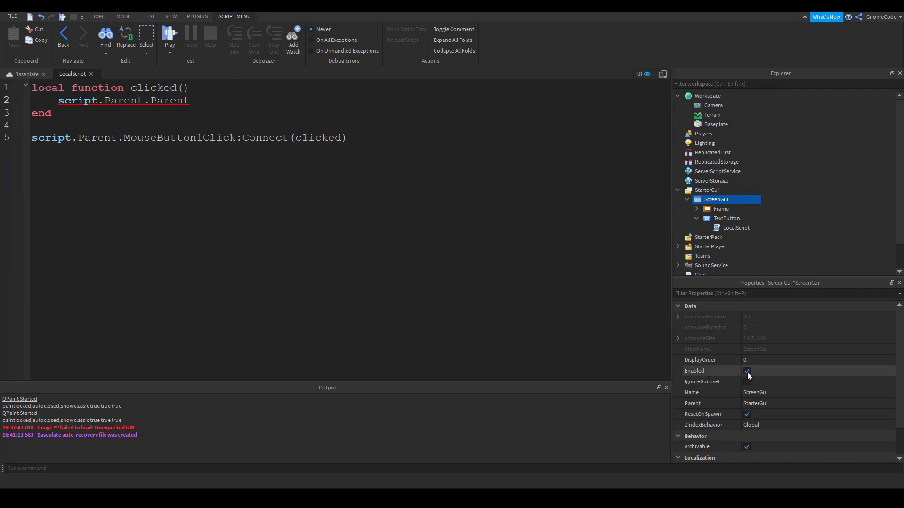
pyautogui.click(227, 101)
pyautogui.write('.En')
pyautogui.press('Tab')
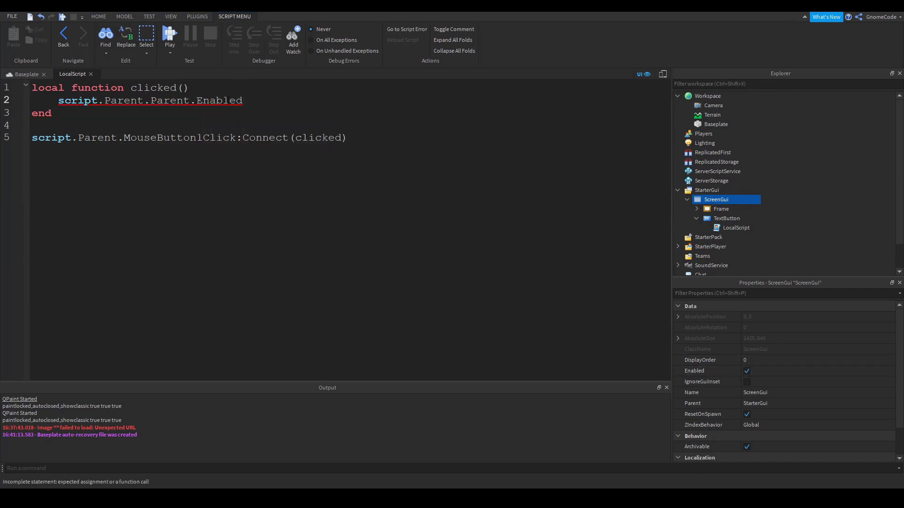
pyautogui.write('= ')
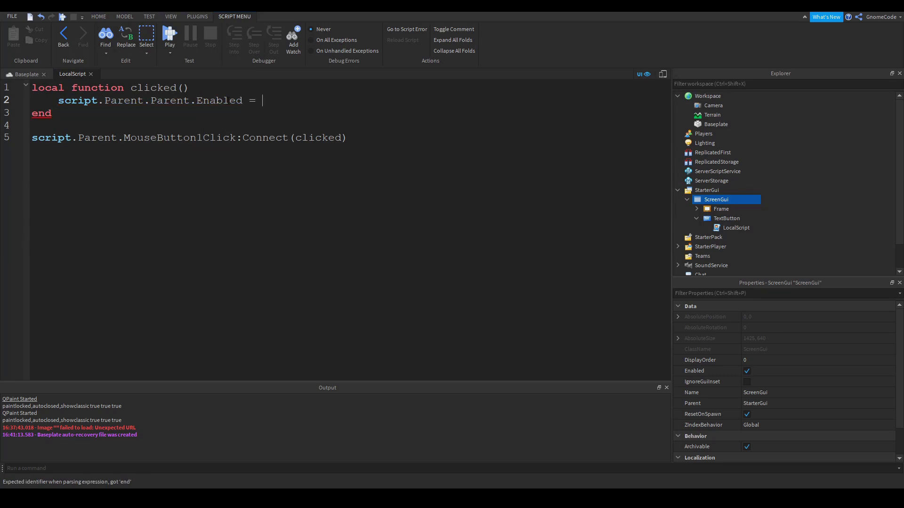
pyautogui.write('fal')
pyautogui.press('Tab')
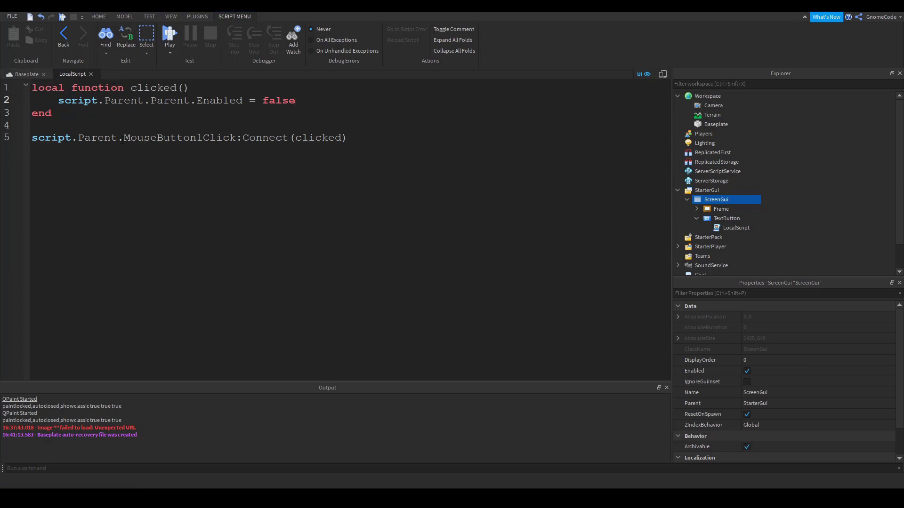
# Highlight the MouseButton1Click connection line for review, then start a play test
pyautogui.moveTo(123, 137); pyautogui.dragTo(237, 138)
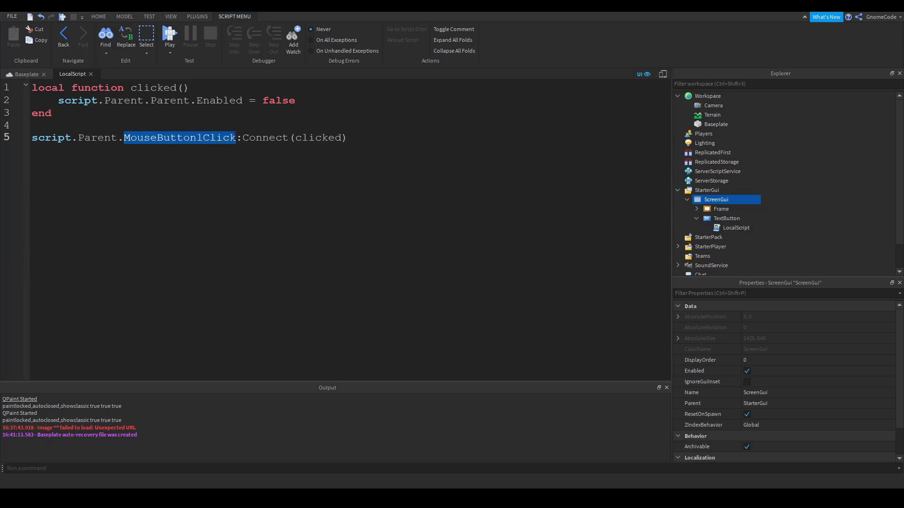
pyautogui.click(236, 138)
pyautogui.moveTo(235, 137); pyautogui.dragTo(124, 137)
pyautogui.click(68, 124)
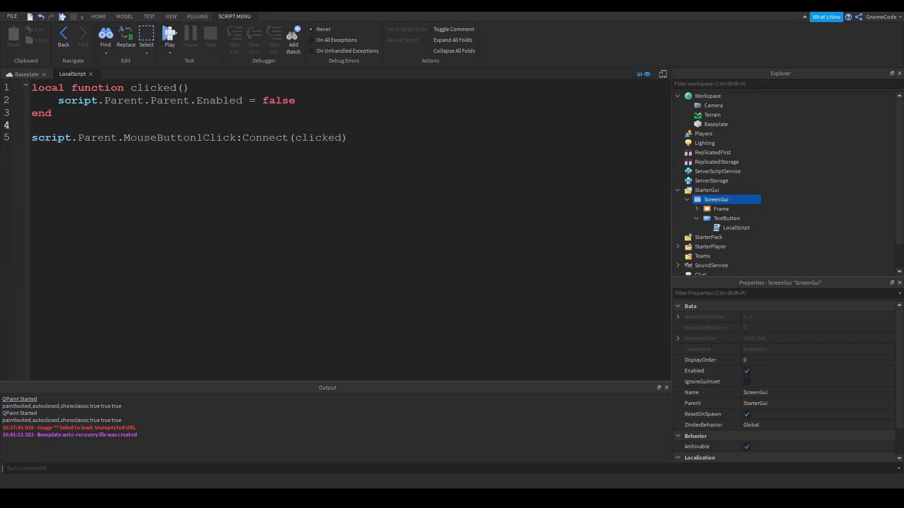
pyautogui.moveTo(287, 138); pyautogui.dragTo(33, 138)
pyautogui.click(64, 130)
pyautogui.click(175, 39)
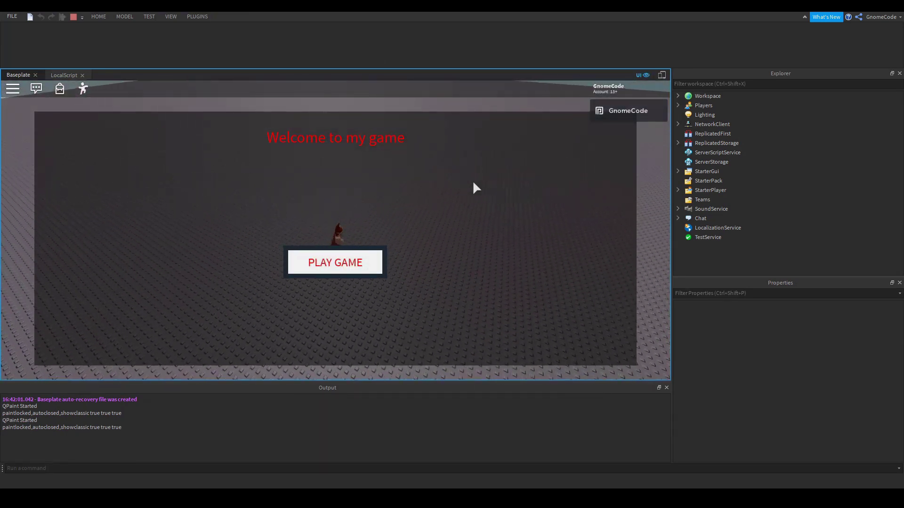
# Click PLAY GAME to hide the welcome screen, then reset the character from the Roblox menu
pyautogui.click(342, 267)
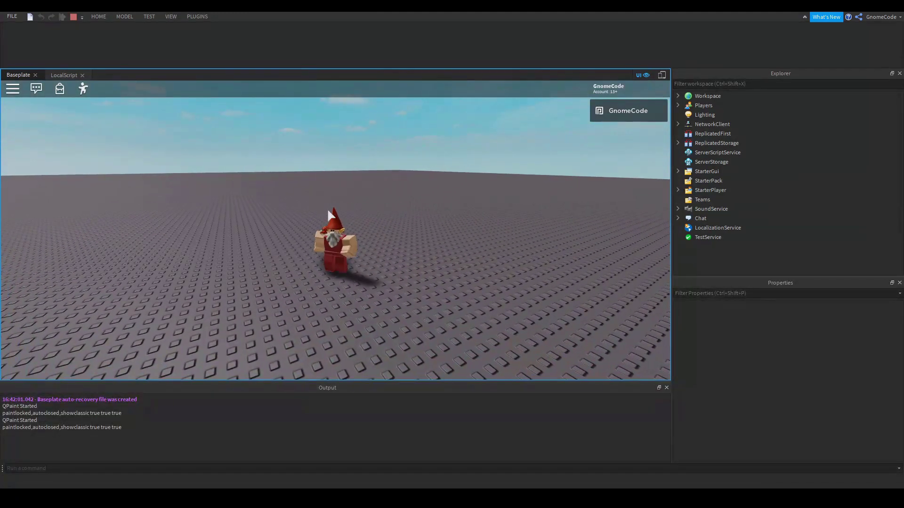
pyautogui.click(13, 89)
pyautogui.press('r')
pyautogui.press('Return')
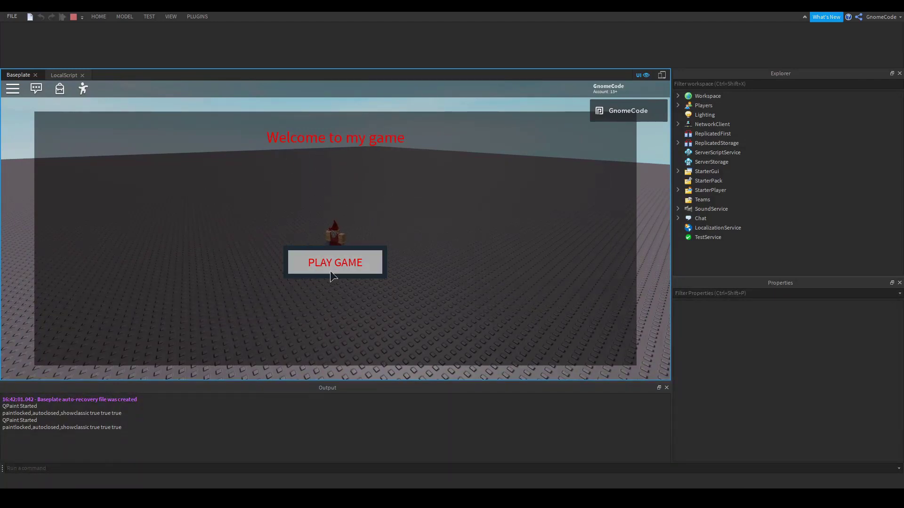
# Stop the test, turn off the ScreenGui's ResetOnSpawn, and start a fresh play test
pyautogui.click(76, 18)
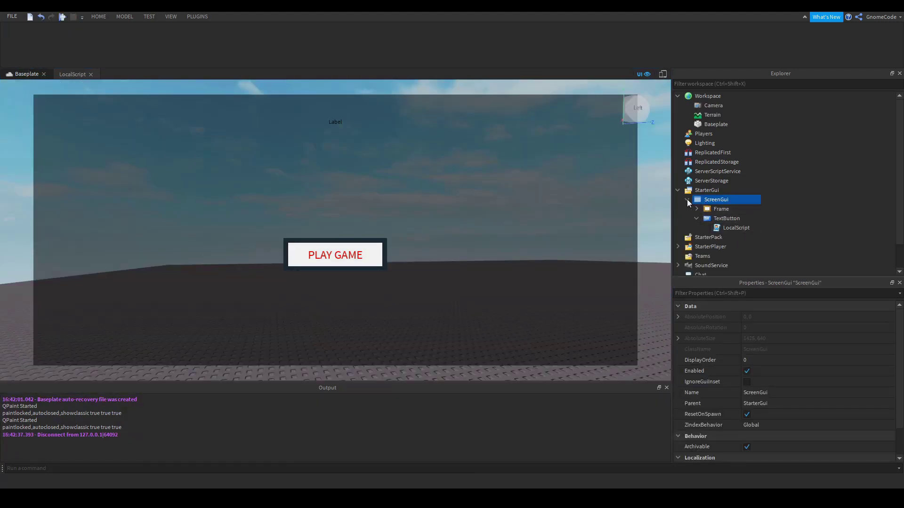
pyautogui.click(687, 199)
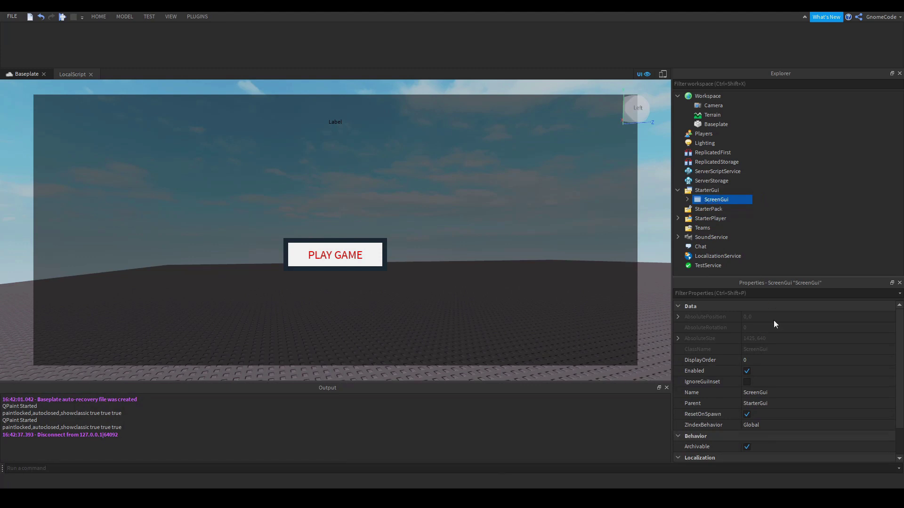
pyautogui.scroll(-1, 772, 351)
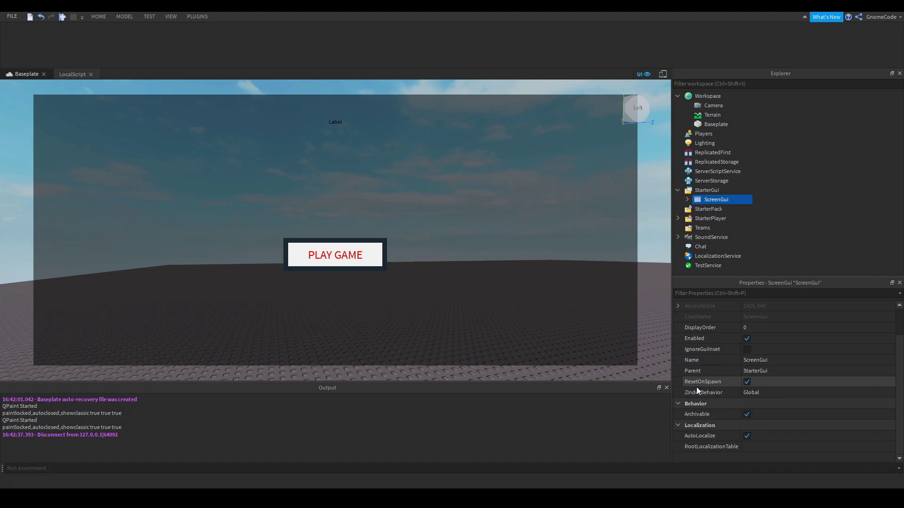
pyautogui.click(747, 382)
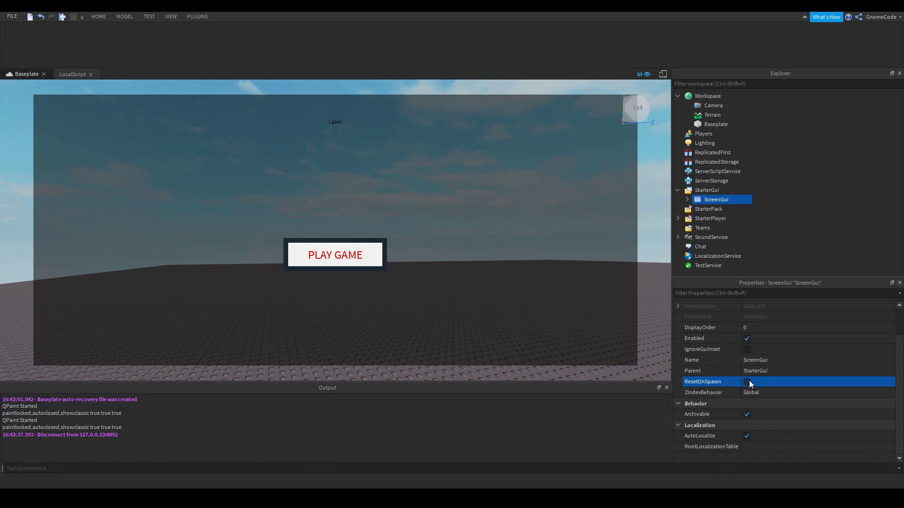
pyautogui.click(63, 16)
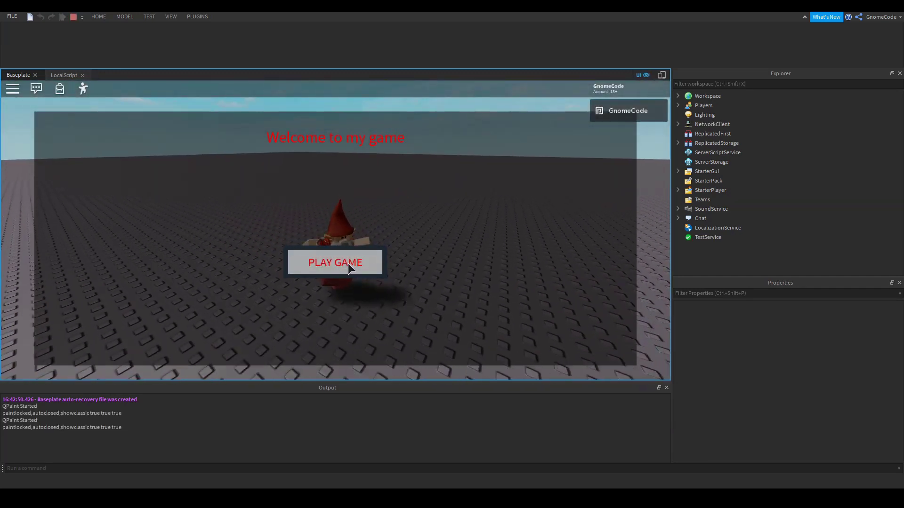
# Click PLAY GAME and reset the character, confirming the GUI stays hidden
pyautogui.click(348, 263)
pyautogui.click(16, 92)
pyautogui.press('r')
pyautogui.press('Return')
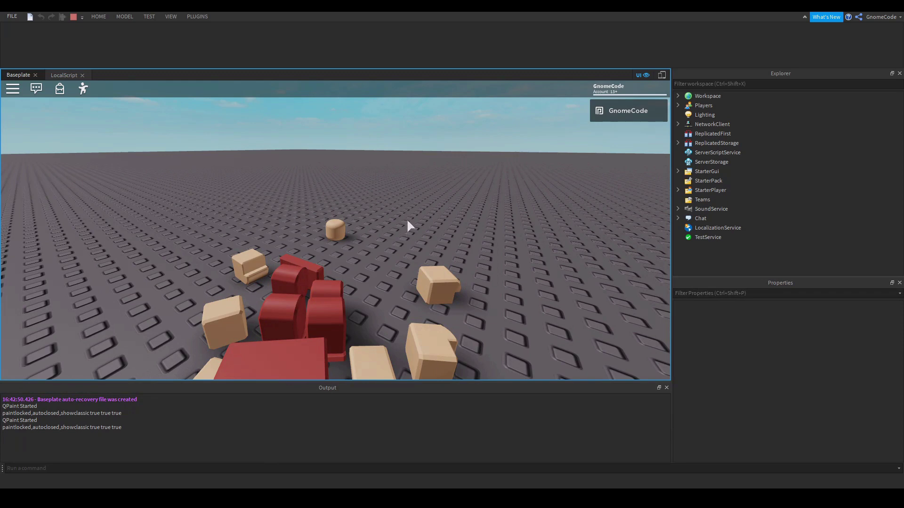
pyautogui.scroll(-5, 455, 222)
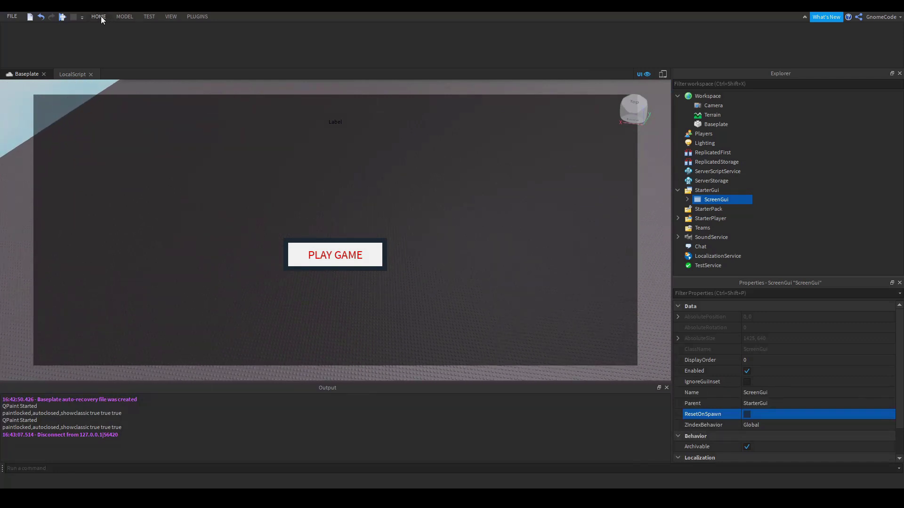
# Insert a new part and duplicate it, moving copies along Z and to Y 5.5 and Y 2.5
pyautogui.click(100, 17)
pyautogui.click(258, 33)
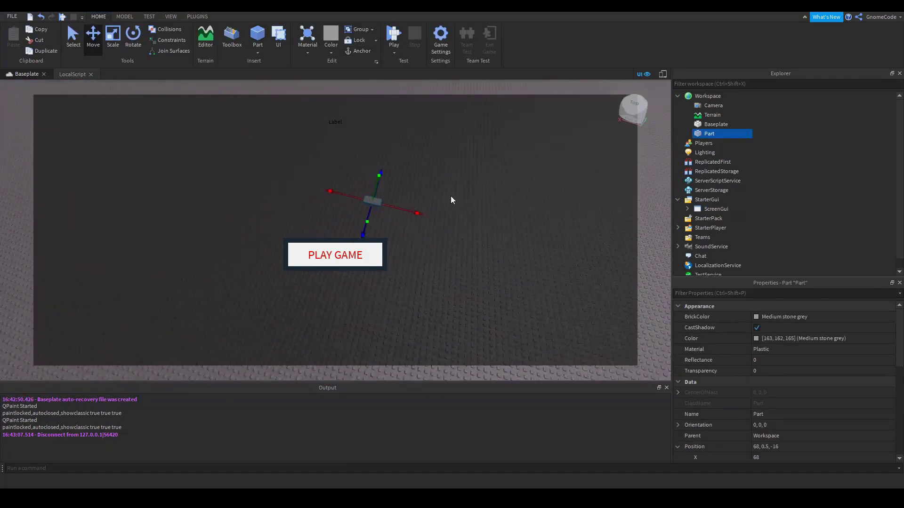
pyautogui.hotkey('ctrl', 'd')
pyautogui.moveTo(320, 195); pyautogui.dragTo(244, 233)
pyautogui.moveTo(244, 234); pyautogui.dragTo(302, 217, button='right')
pyautogui.moveTo(273, 170); pyautogui.dragTo(328, 199)
pyautogui.hotkey('ctrl', 'd')
pyautogui.moveTo(289, 126); pyautogui.dragTo(284, 202)
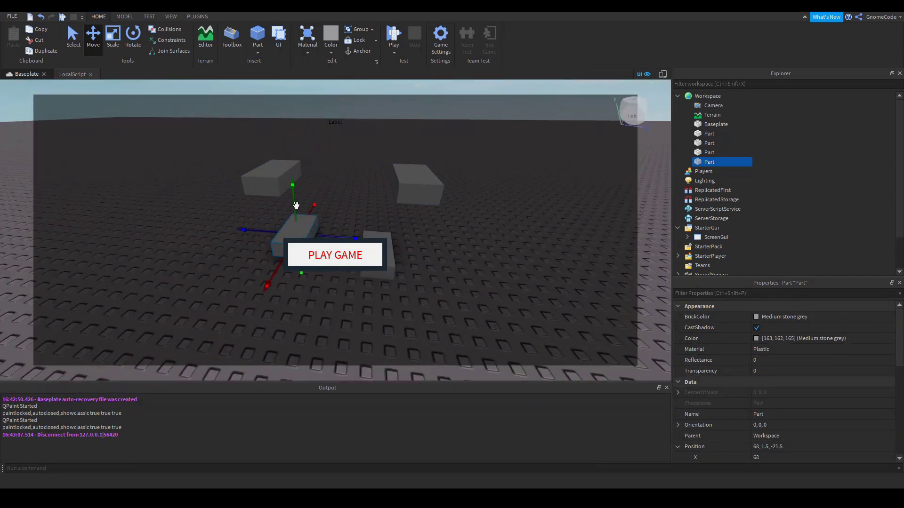
# Deselect the parts and hide the GUI overlay in the editor view
pyautogui.scroll(-3, 372, 213)
pyautogui.click(429, 218)
pyautogui.scroll(6, 428, 219)
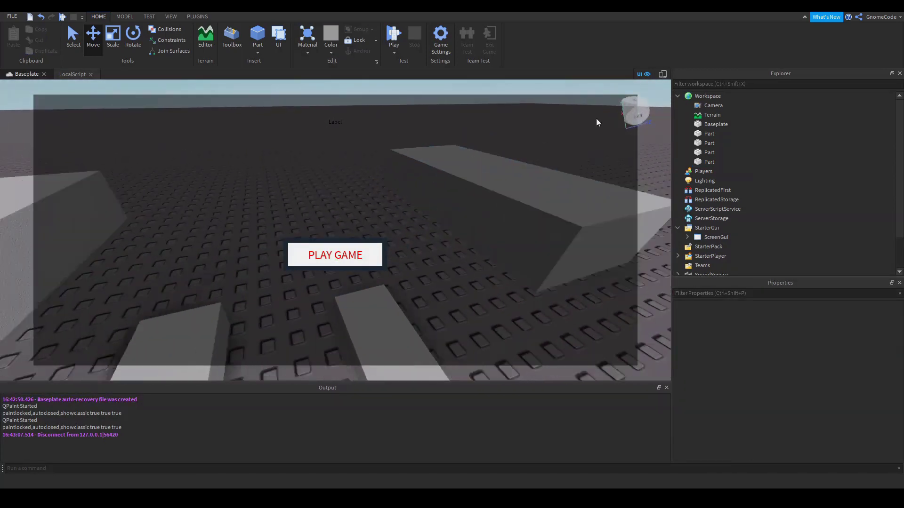
pyautogui.scroll(-3, 607, 107)
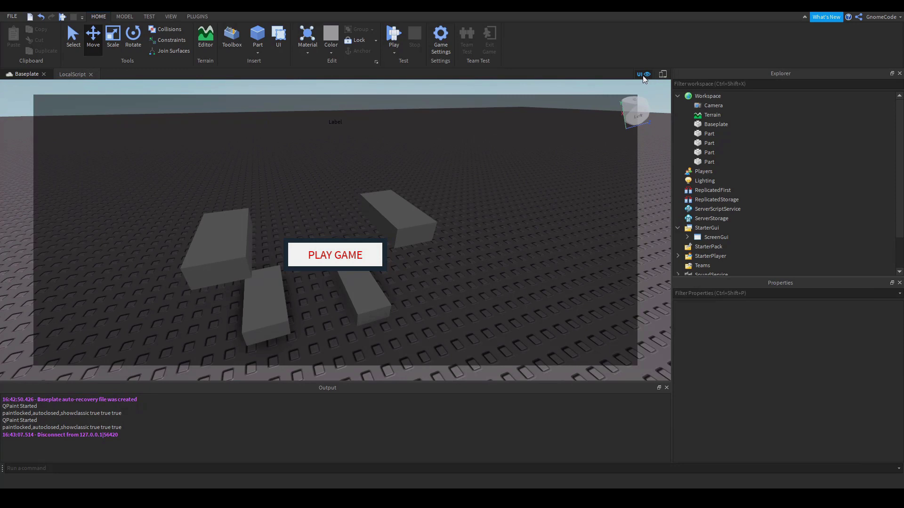
pyautogui.click(643, 76)
pyautogui.scroll(4, 500, 239)
pyautogui.scroll(3, 500, 239)
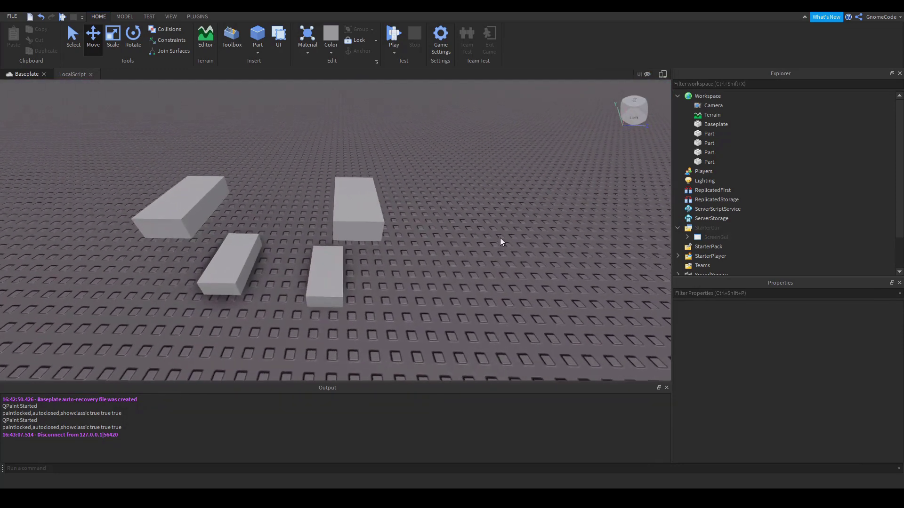